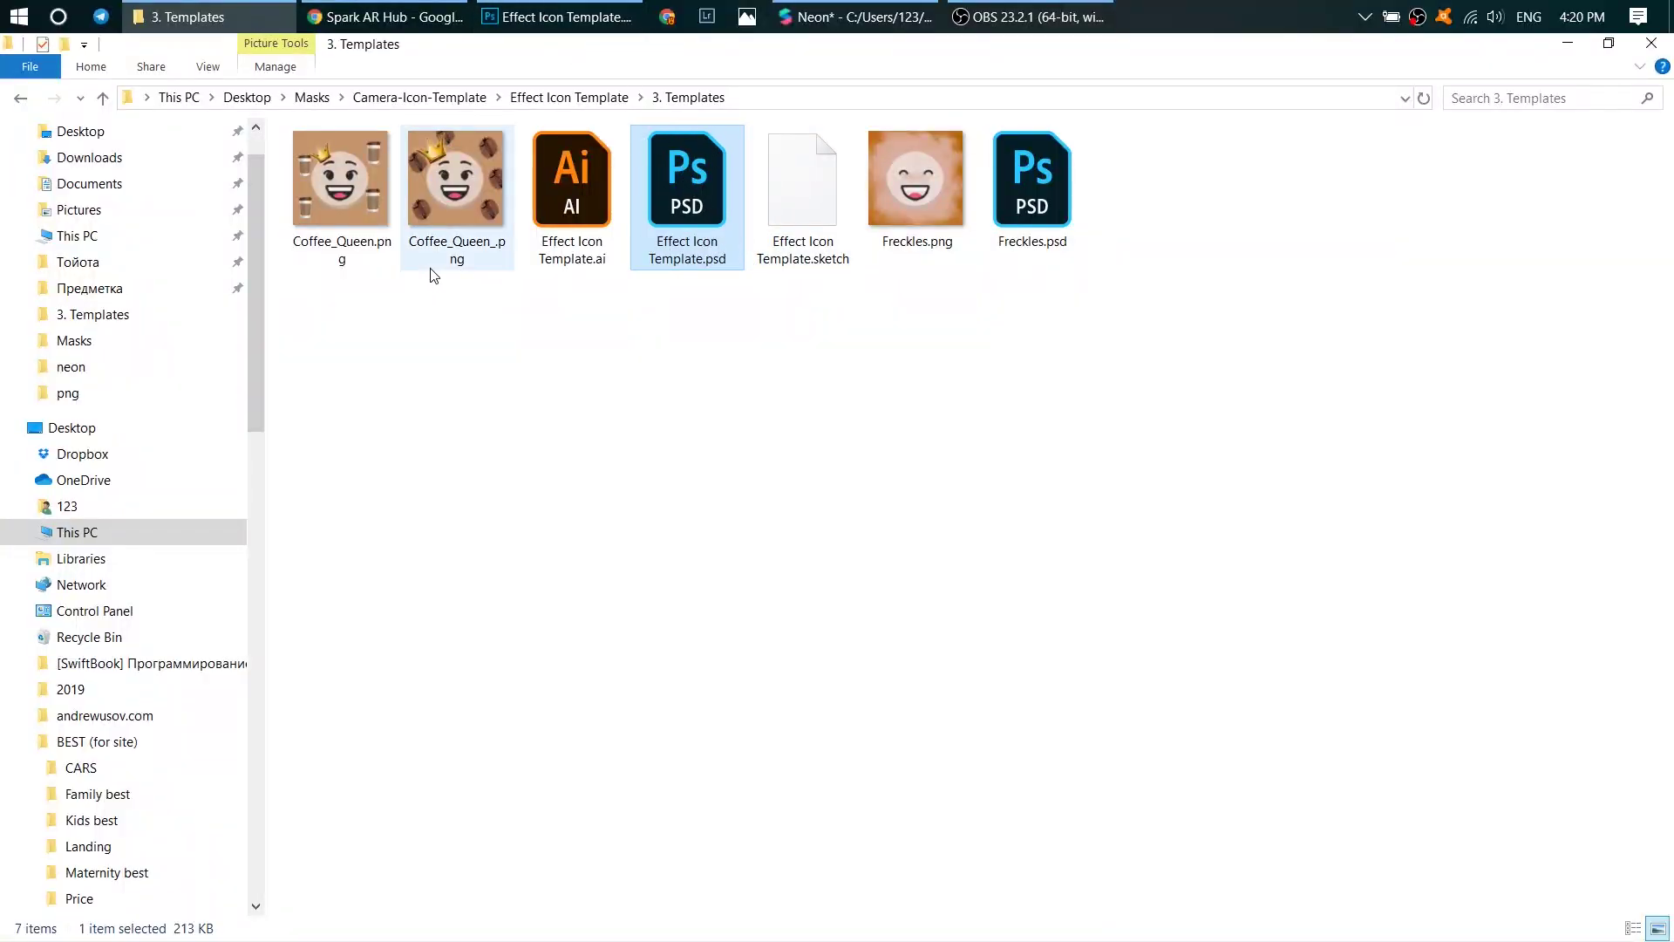
# Open the icon template, dismiss the fonts warning, hide the instruction text and show the white Head
pyautogui.click(348, 257)
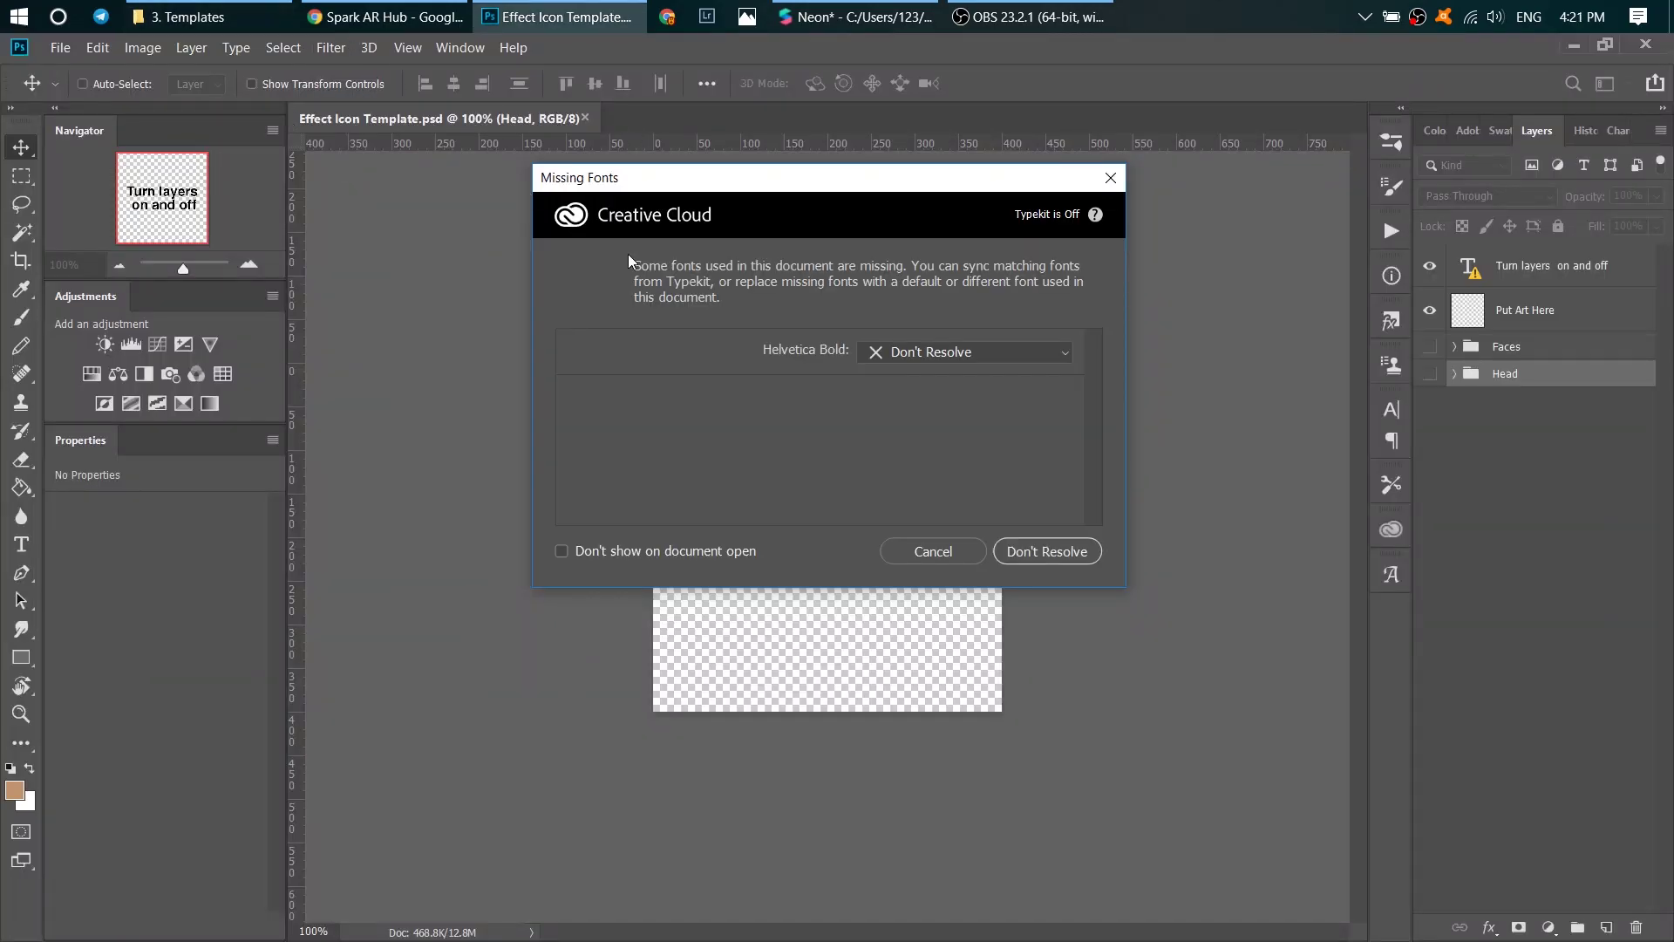
pyautogui.click(1032, 558)
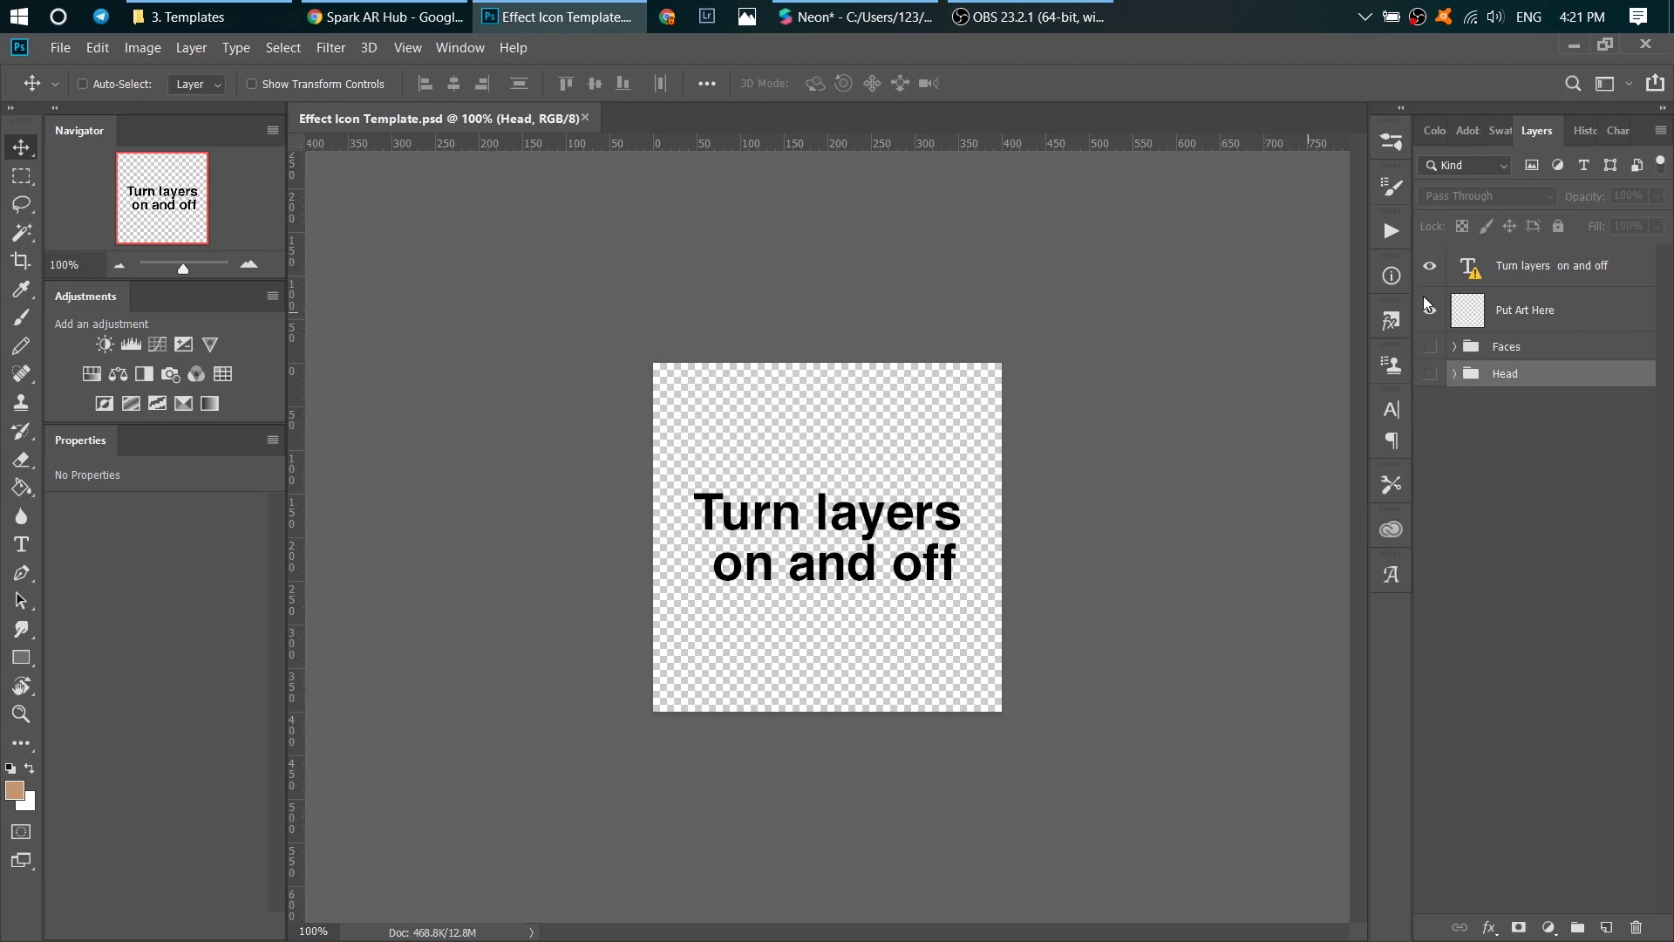
pyautogui.click(1437, 268)
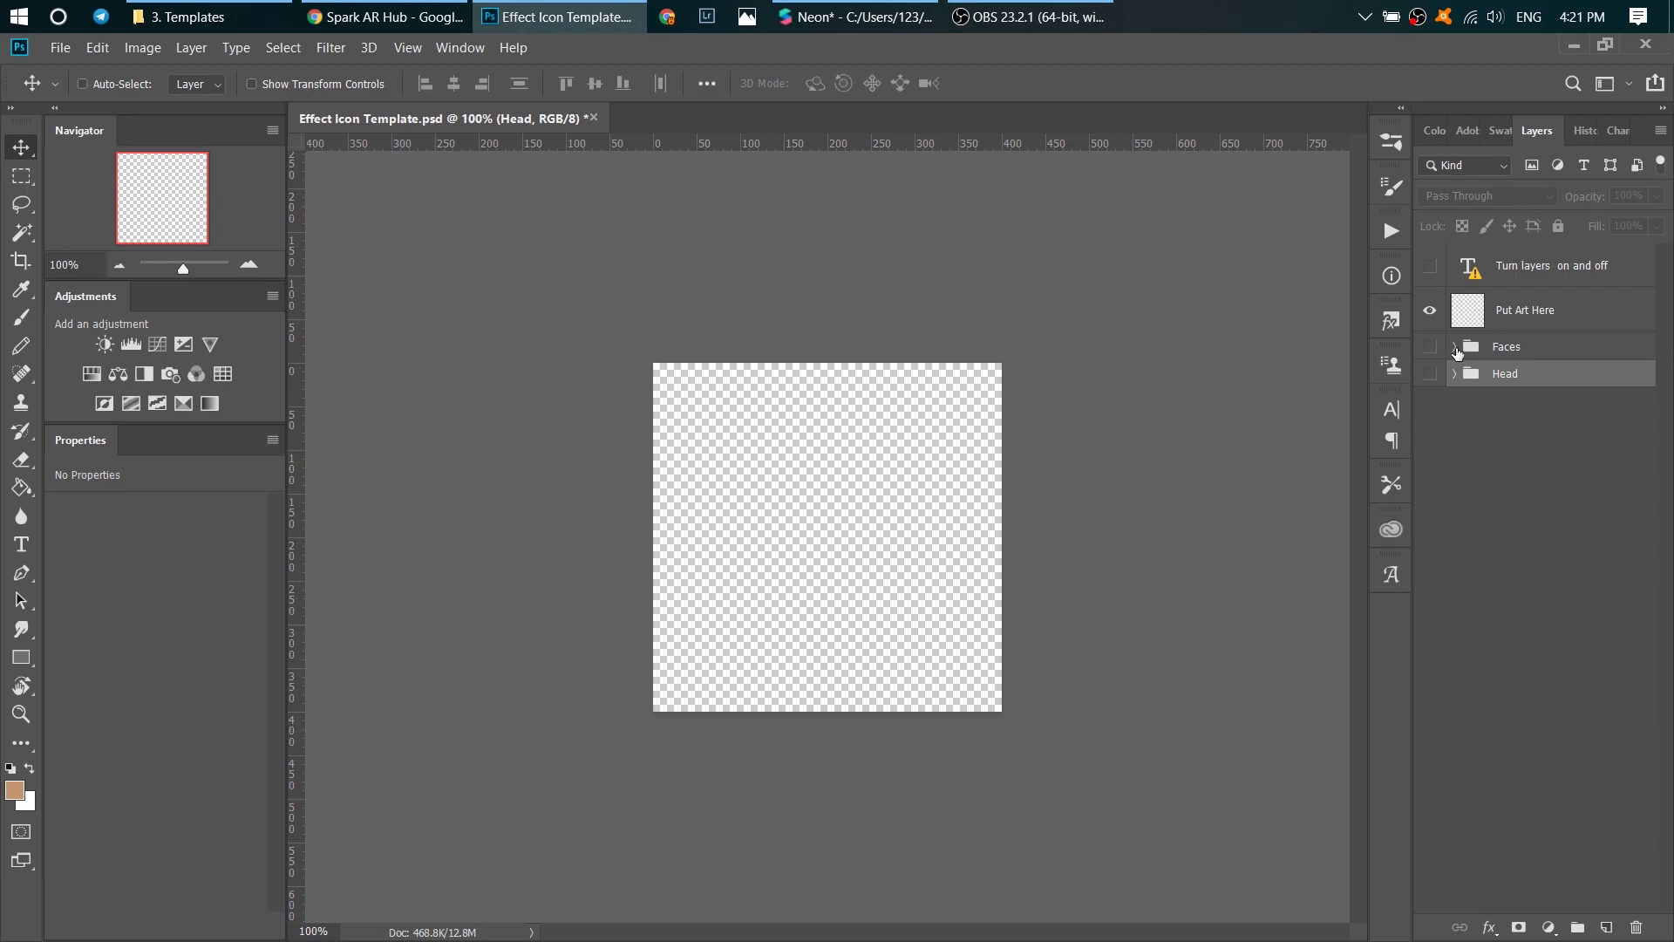
pyautogui.click(1453, 356)
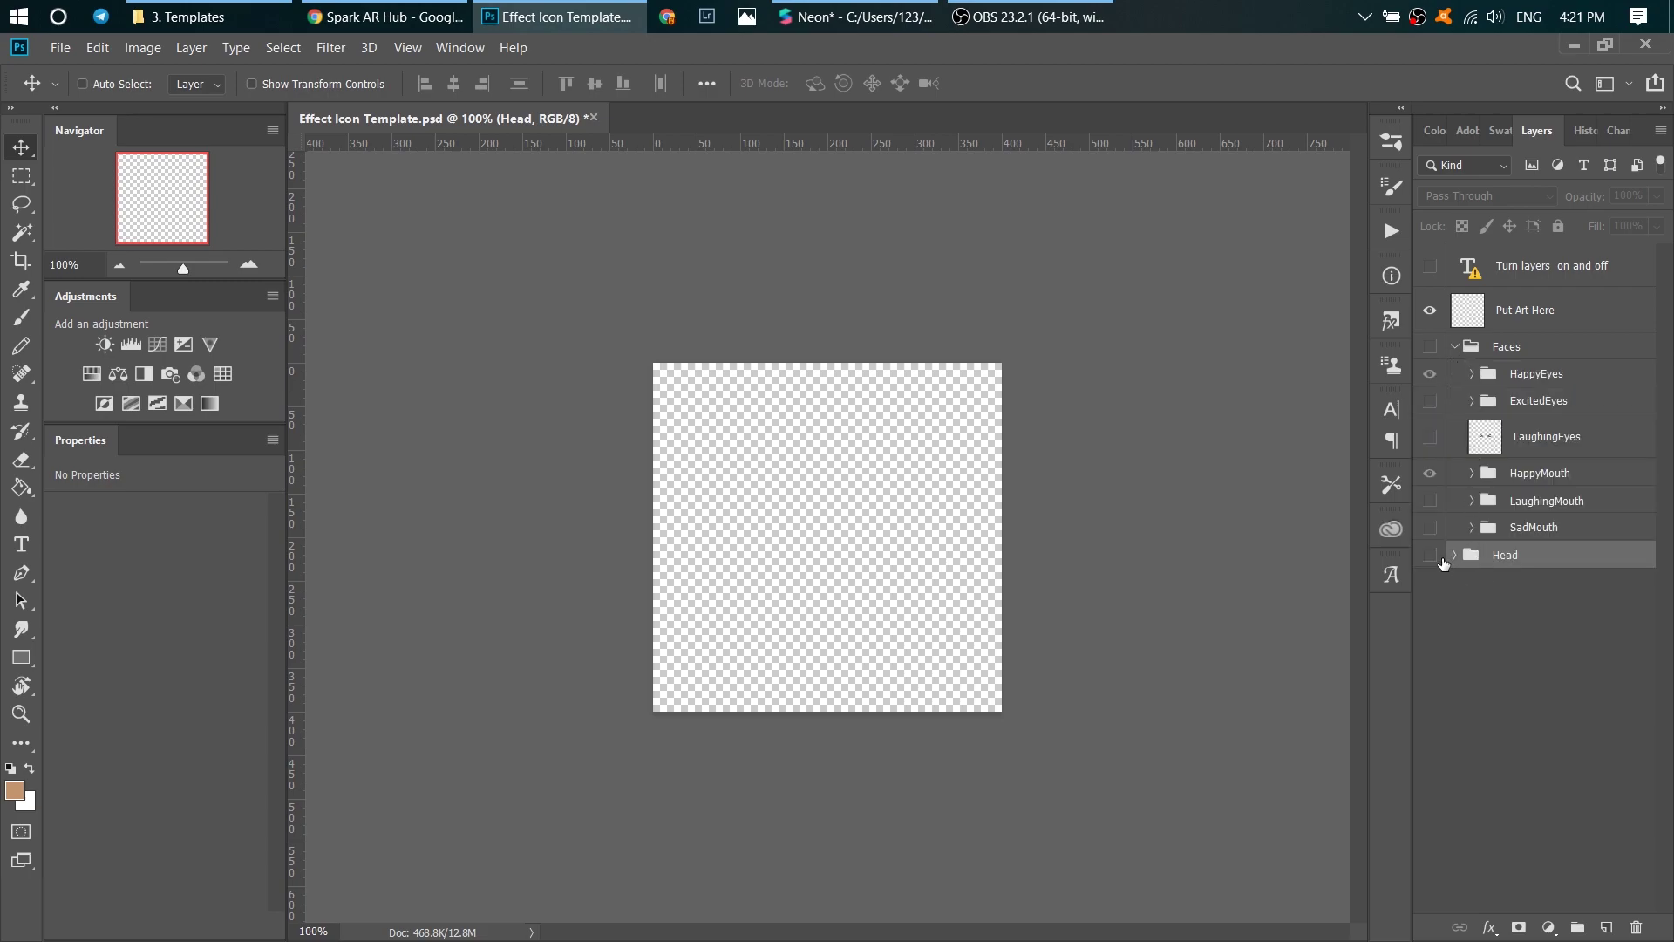
pyautogui.click(1429, 556)
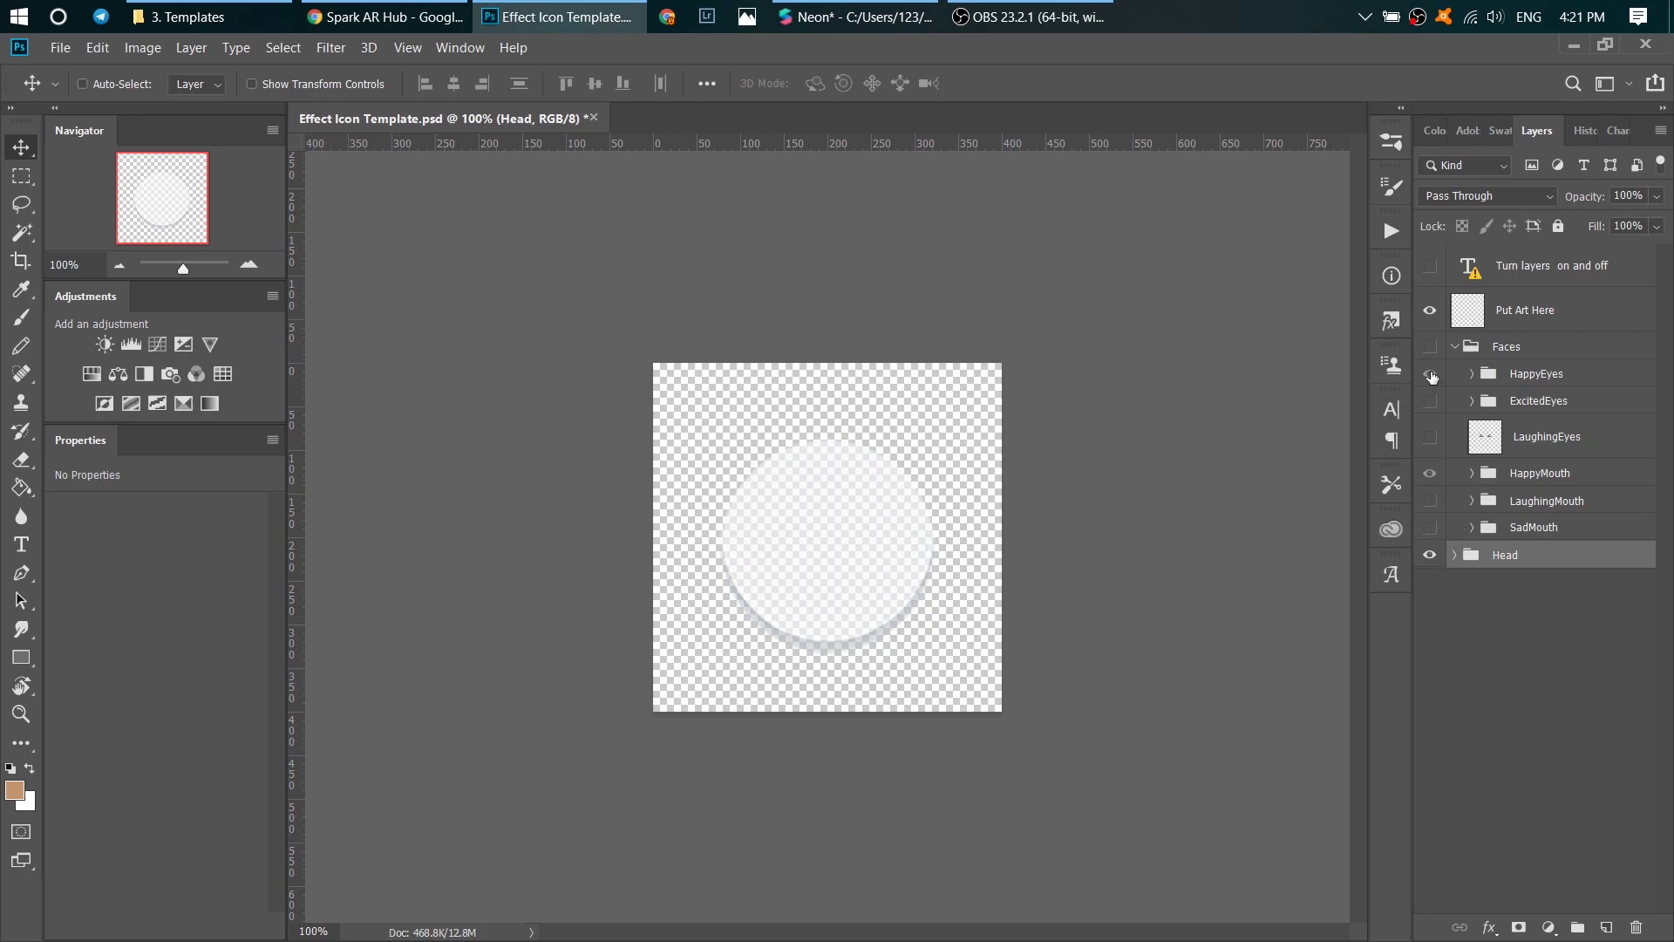
# Show the Faces features and try the happy, excited and laughing eye variants, hiding each
pyautogui.click(1429, 346)
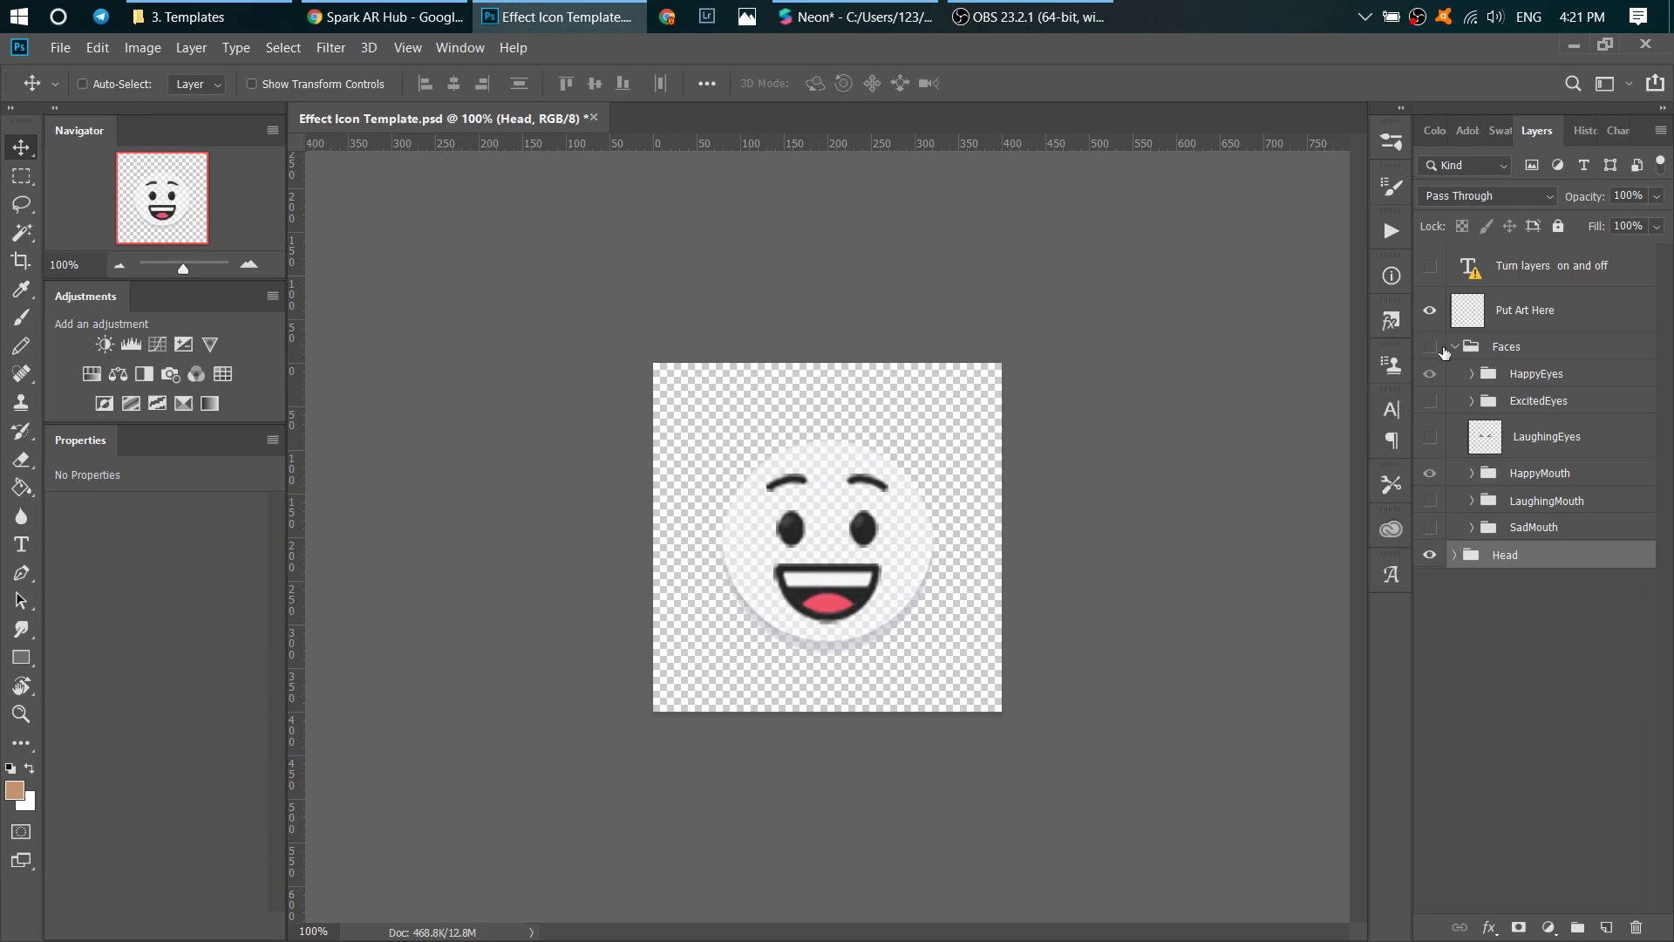
pyautogui.click(1429, 348)
pyautogui.click(1433, 380)
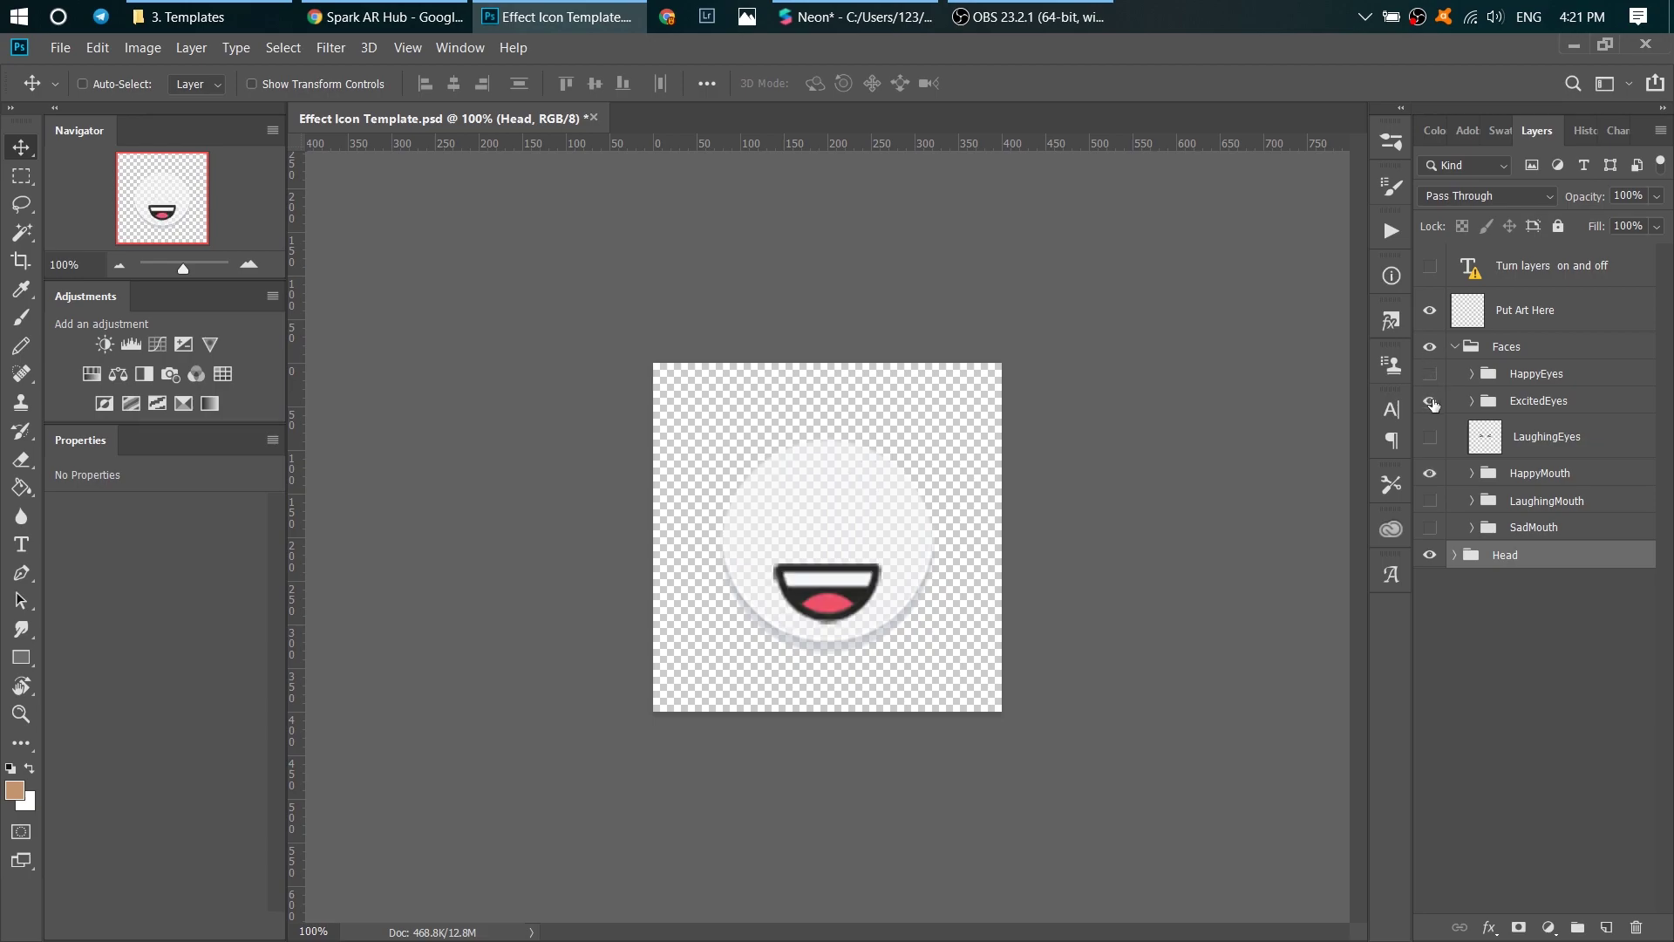
pyautogui.click(1433, 405)
pyautogui.click(1434, 407)
pyautogui.click(1429, 439)
pyautogui.click(1428, 443)
# Try the laughing and sad mouths, then keep only HappyMouth visible
pyautogui.click(1432, 479)
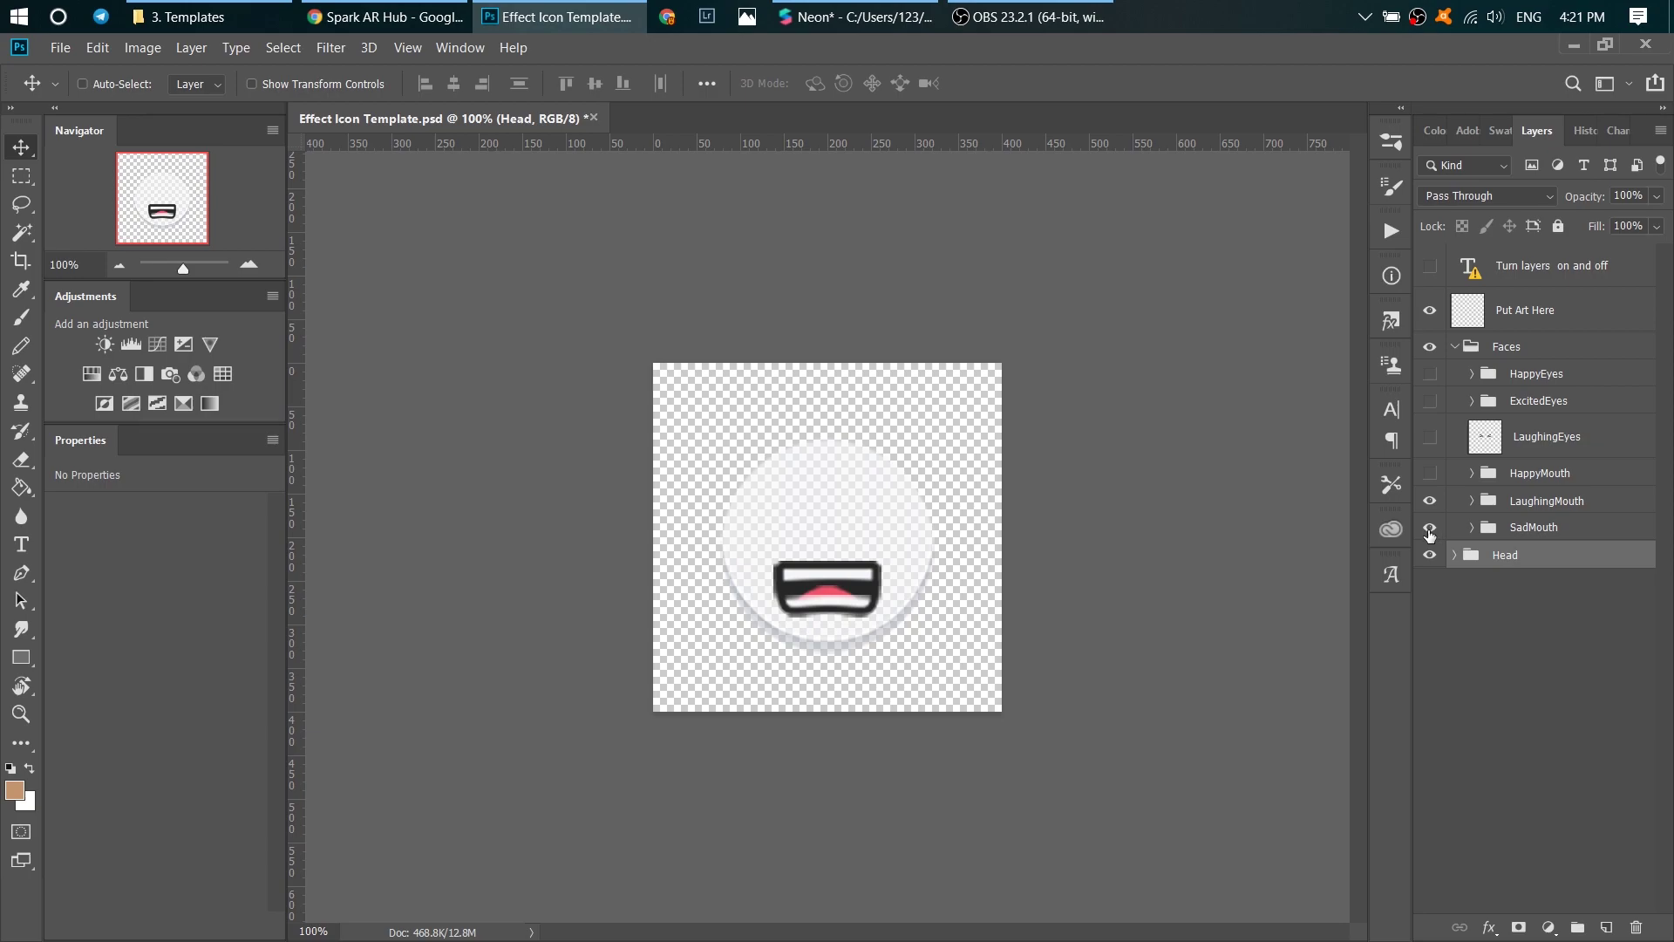
pyautogui.click(1429, 504)
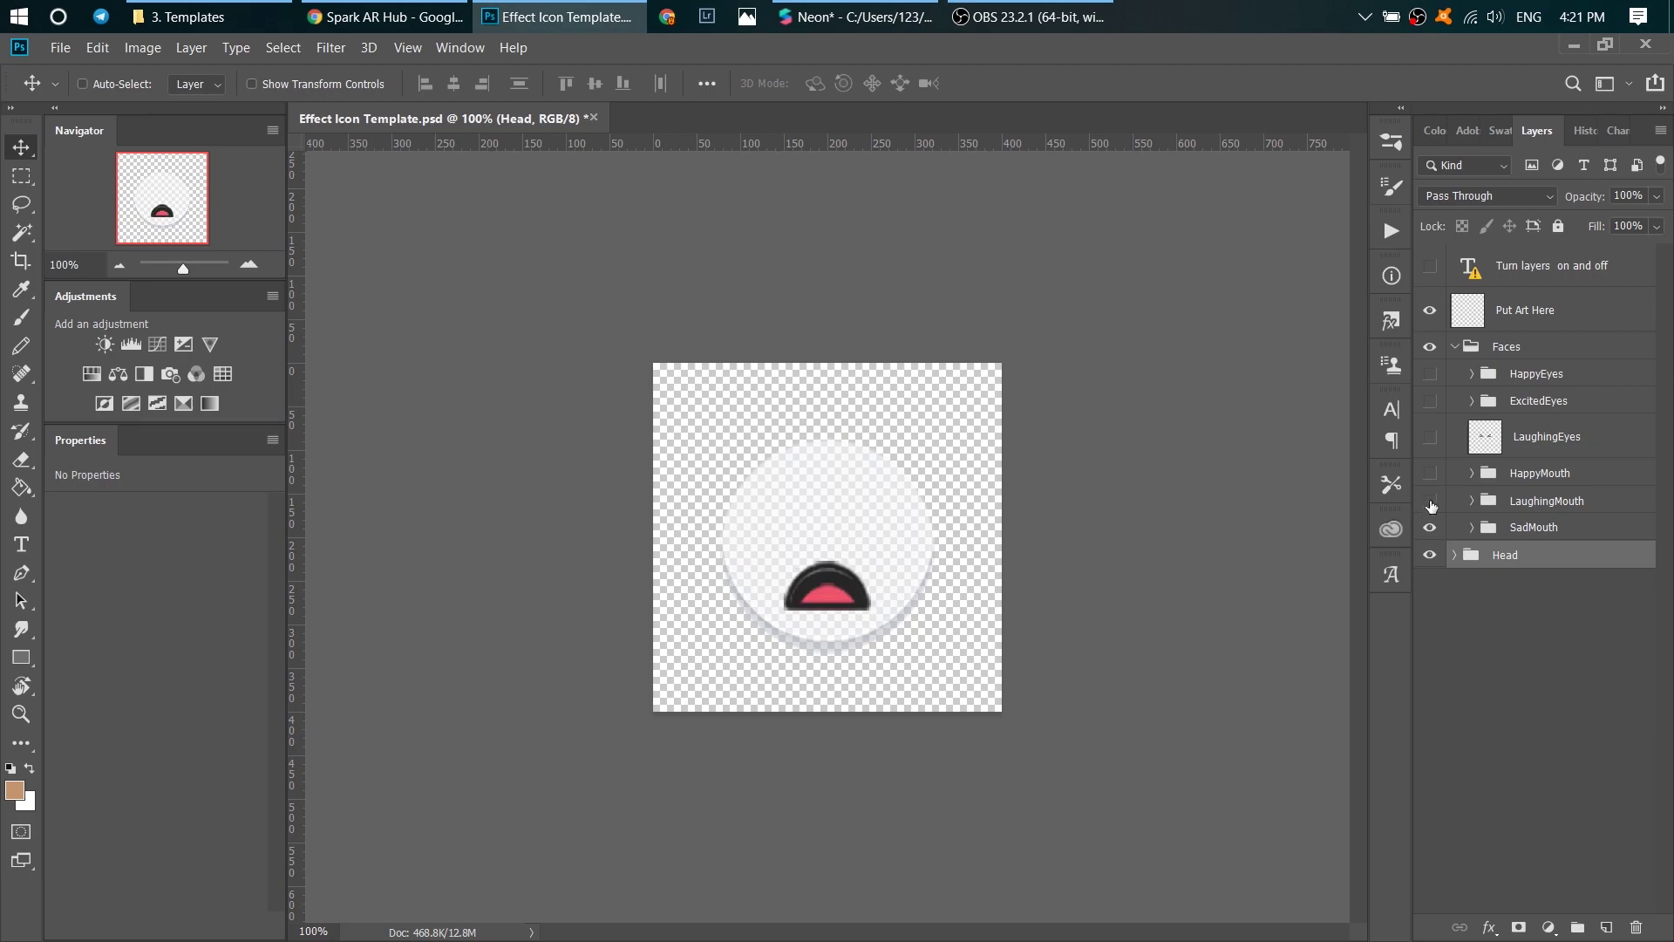
pyautogui.click(1429, 527)
pyautogui.click(1430, 476)
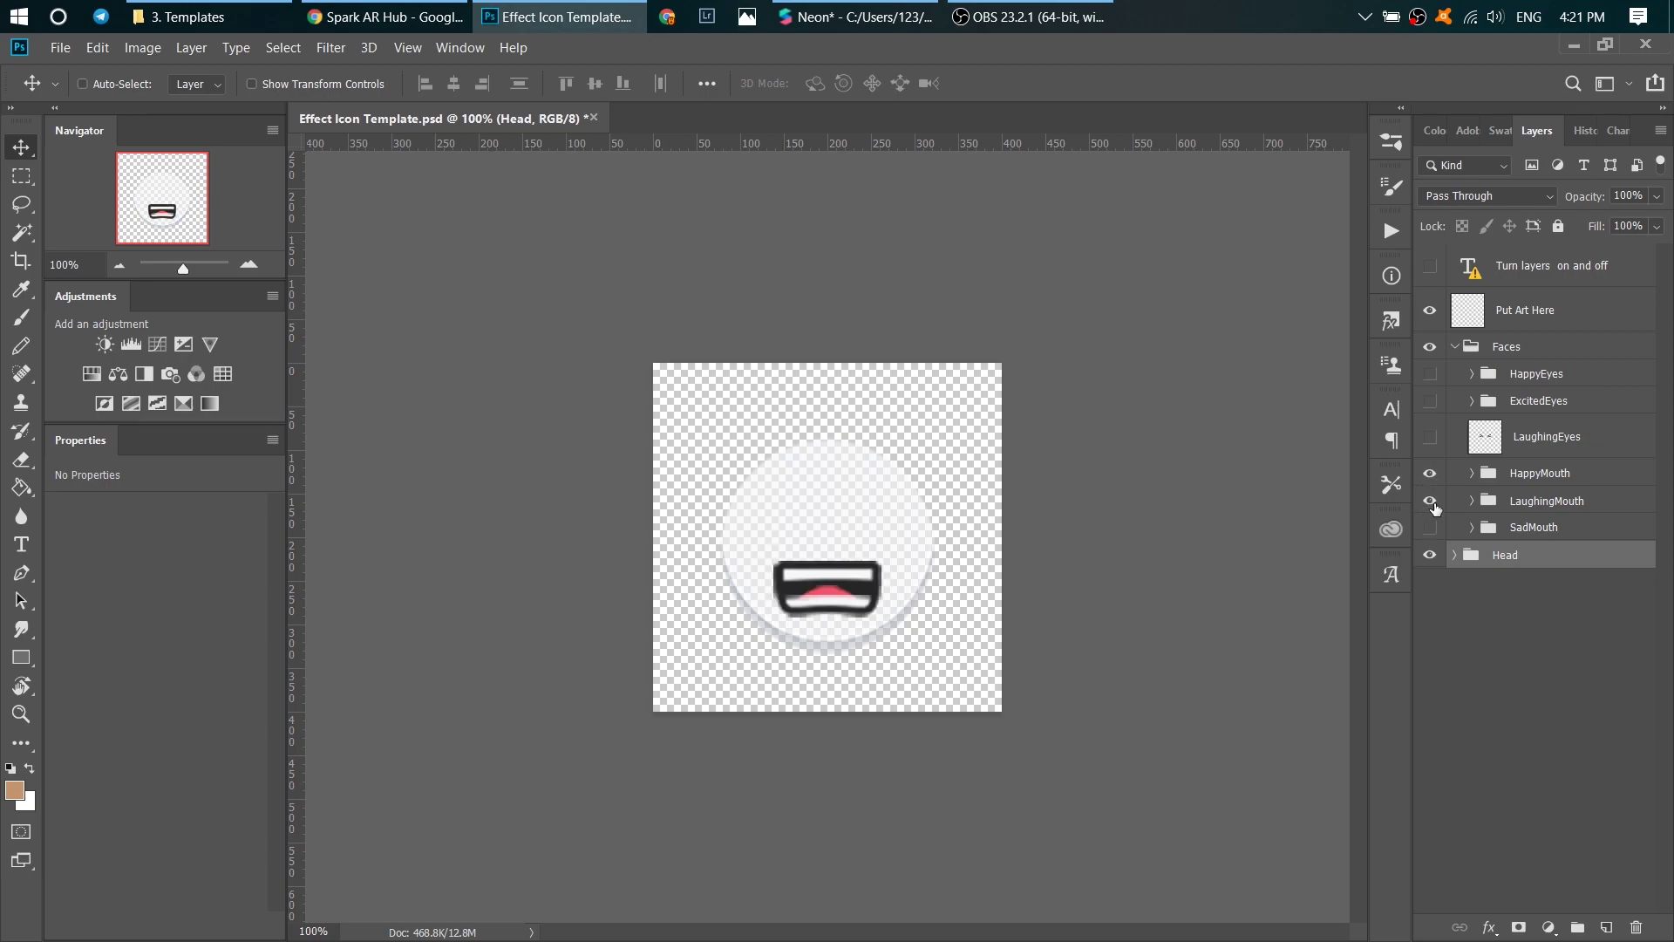
pyautogui.click(1430, 501)
# Keep HappyMouth's teeth and tongue but hide its black outline, and show HappyEyes and ExcitedEyes
pyautogui.click(1471, 473)
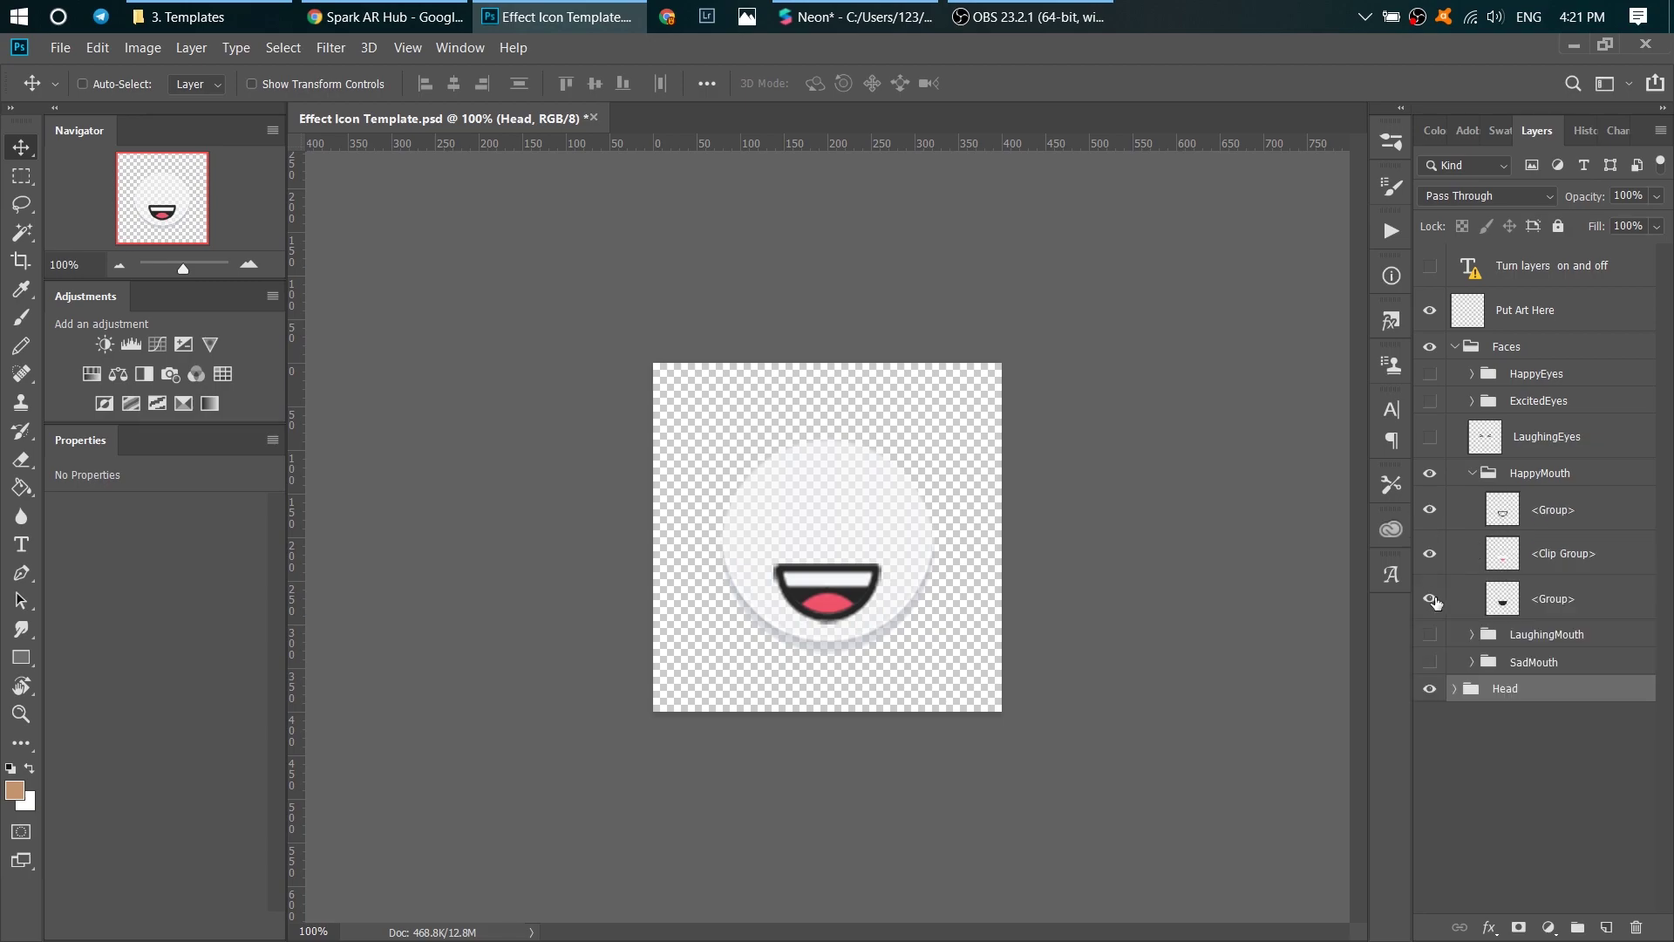
pyautogui.click(1432, 601)
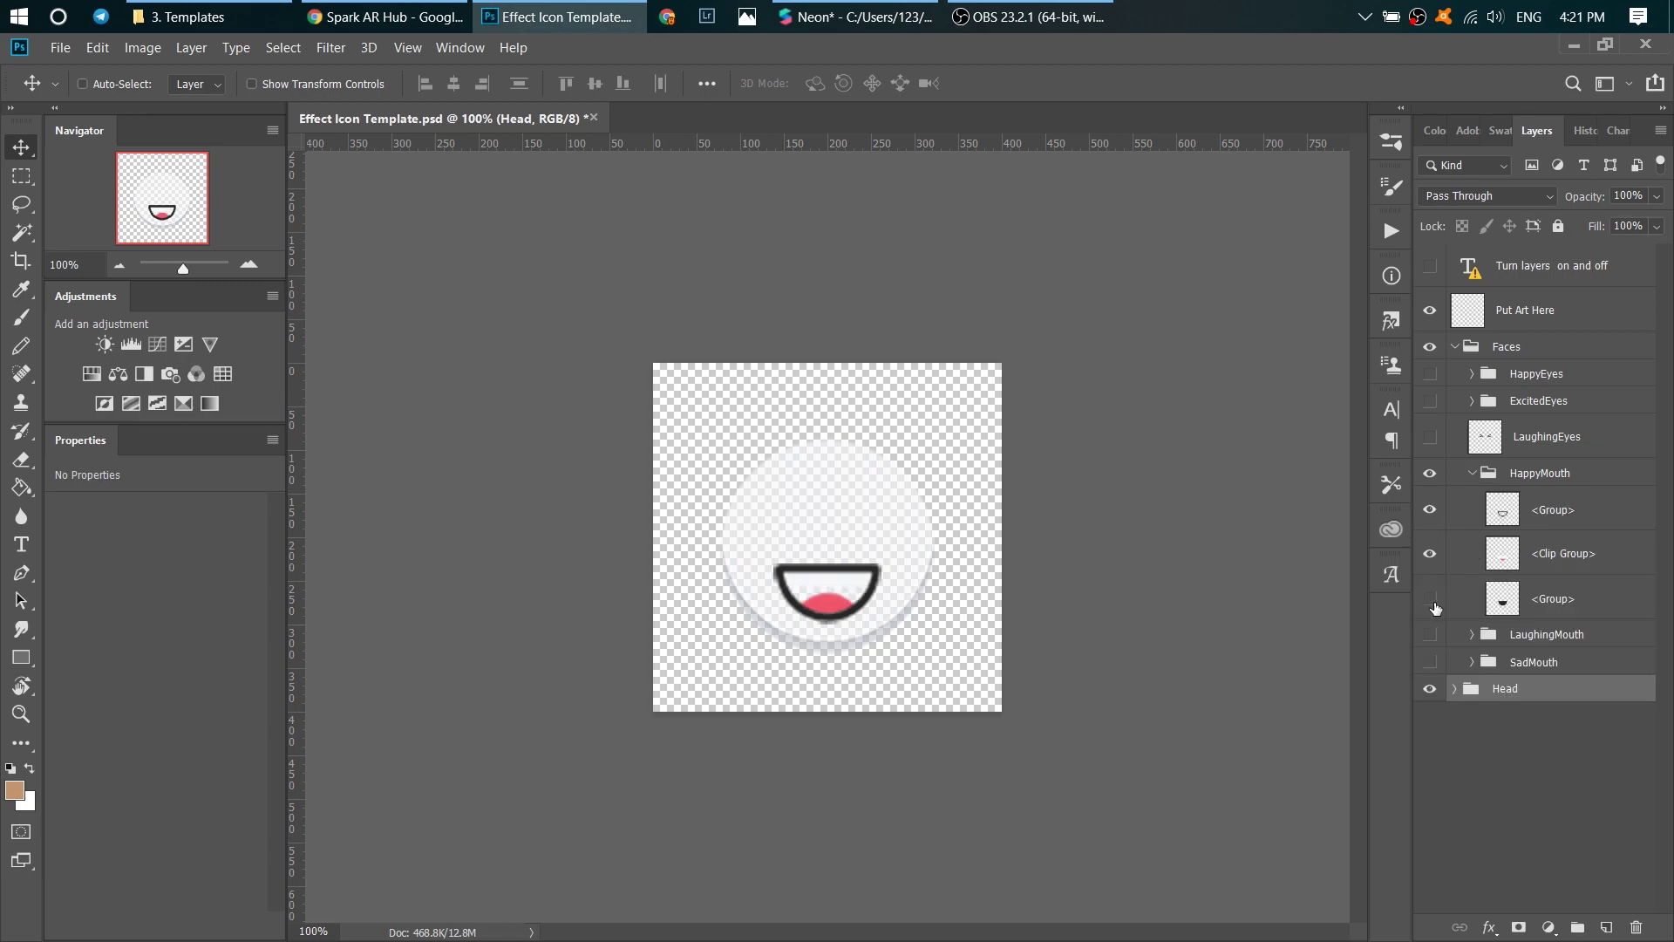
pyautogui.click(1431, 600)
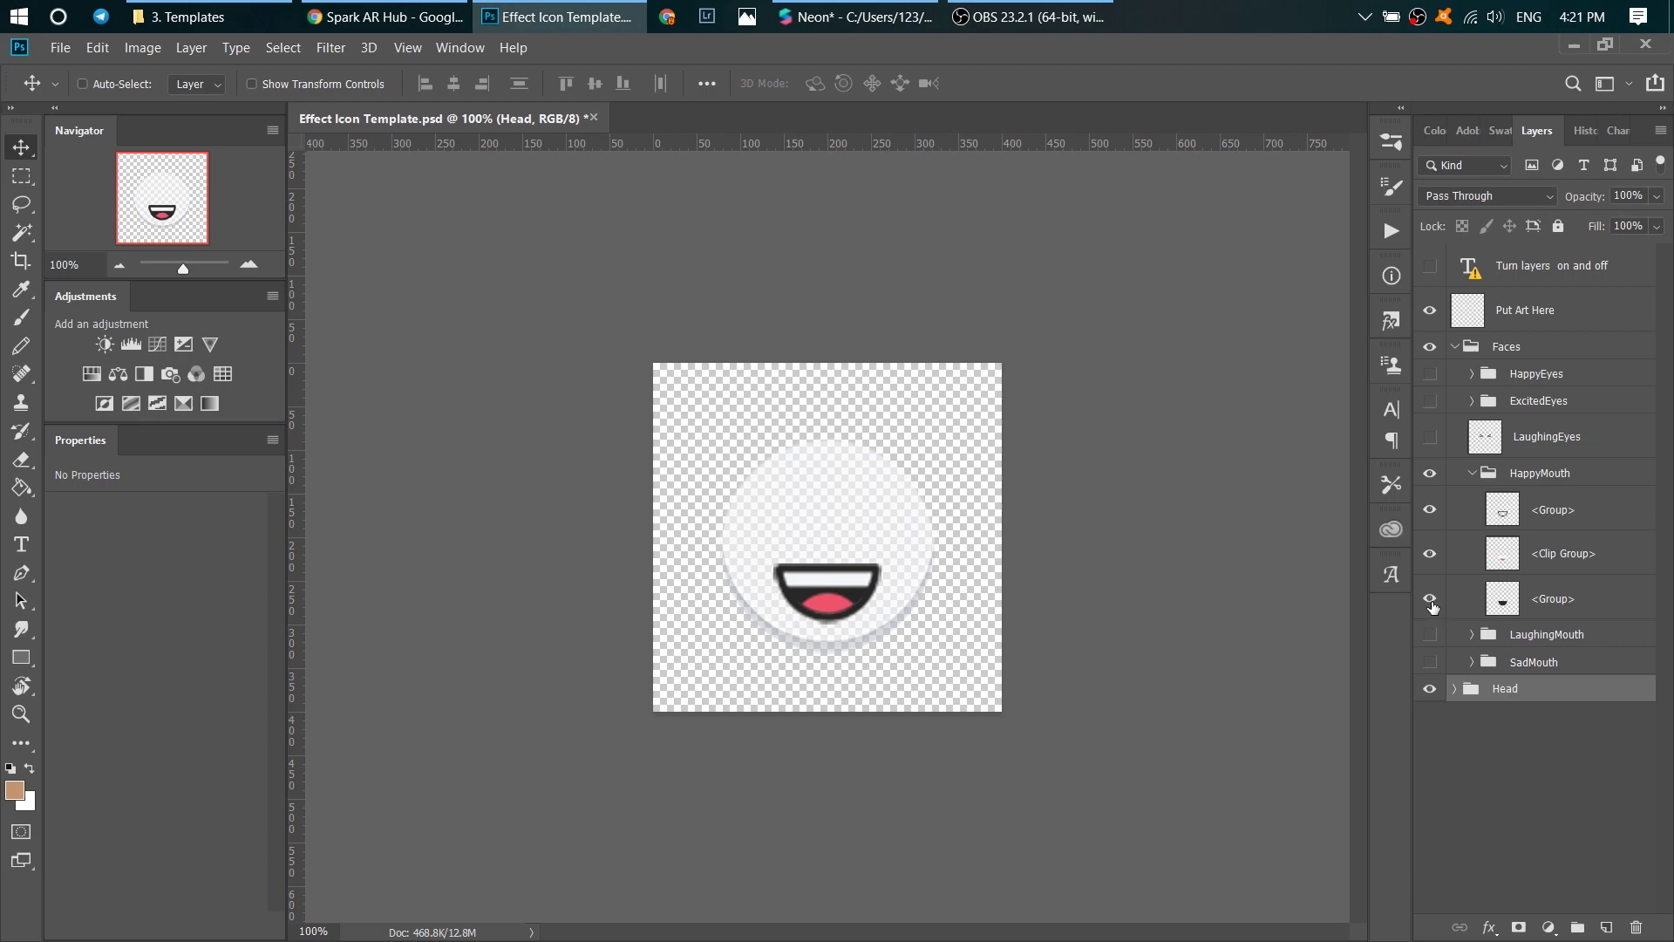
pyautogui.click(1428, 558)
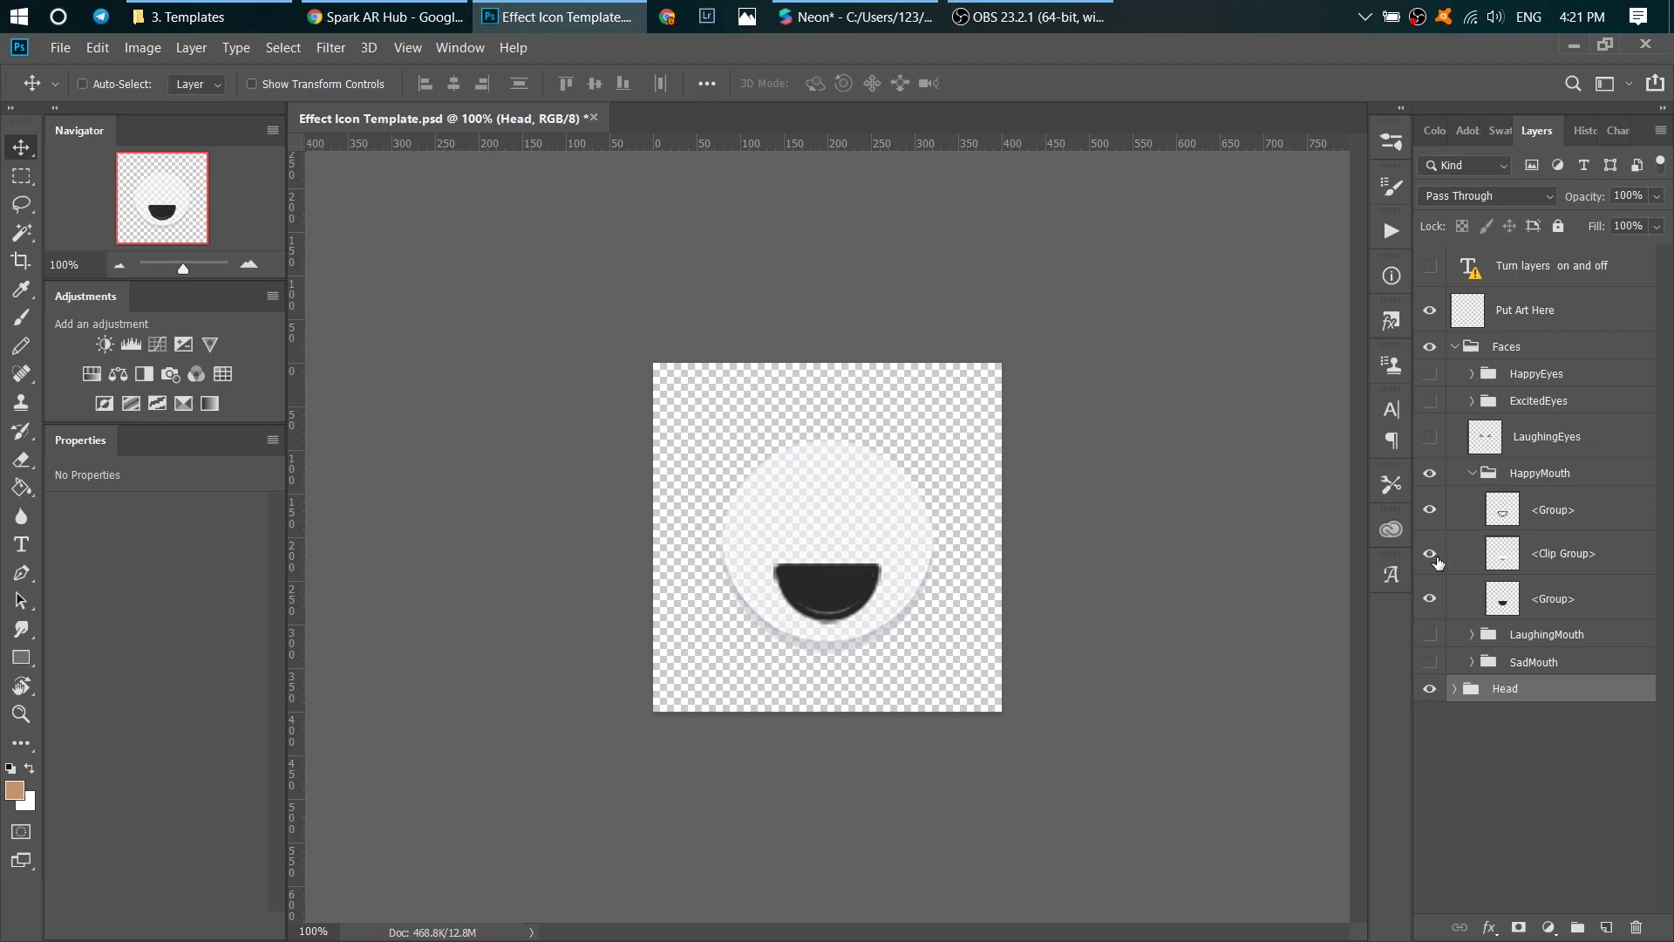
pyautogui.click(1431, 557)
pyautogui.click(1430, 512)
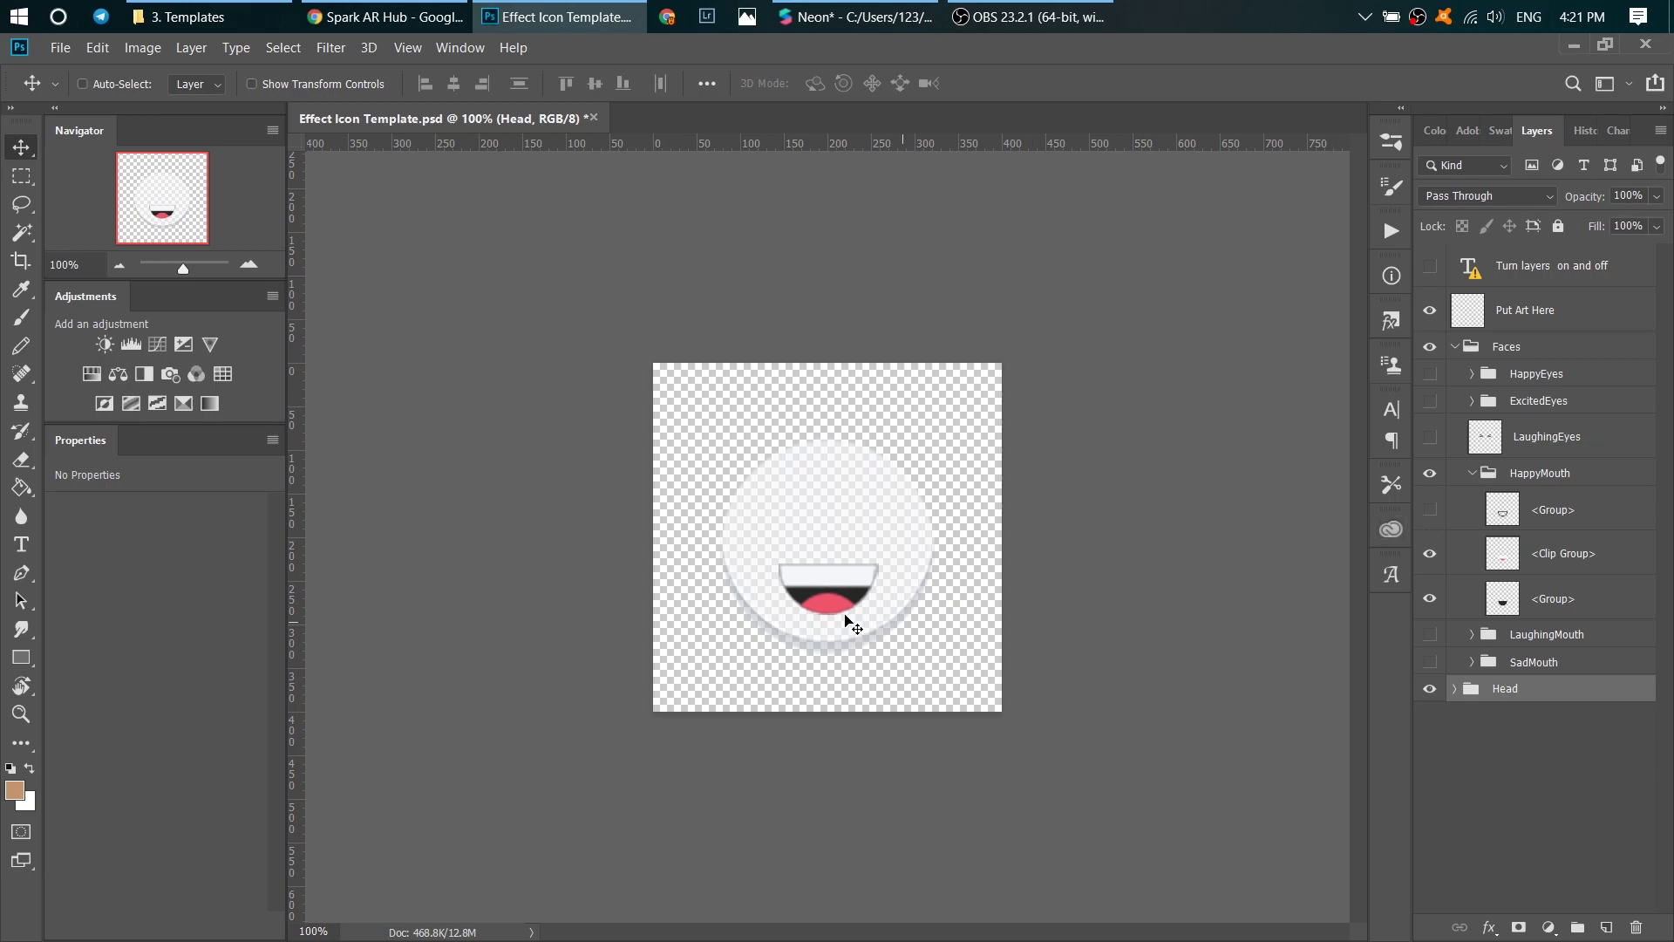
pyautogui.click(1429, 376)
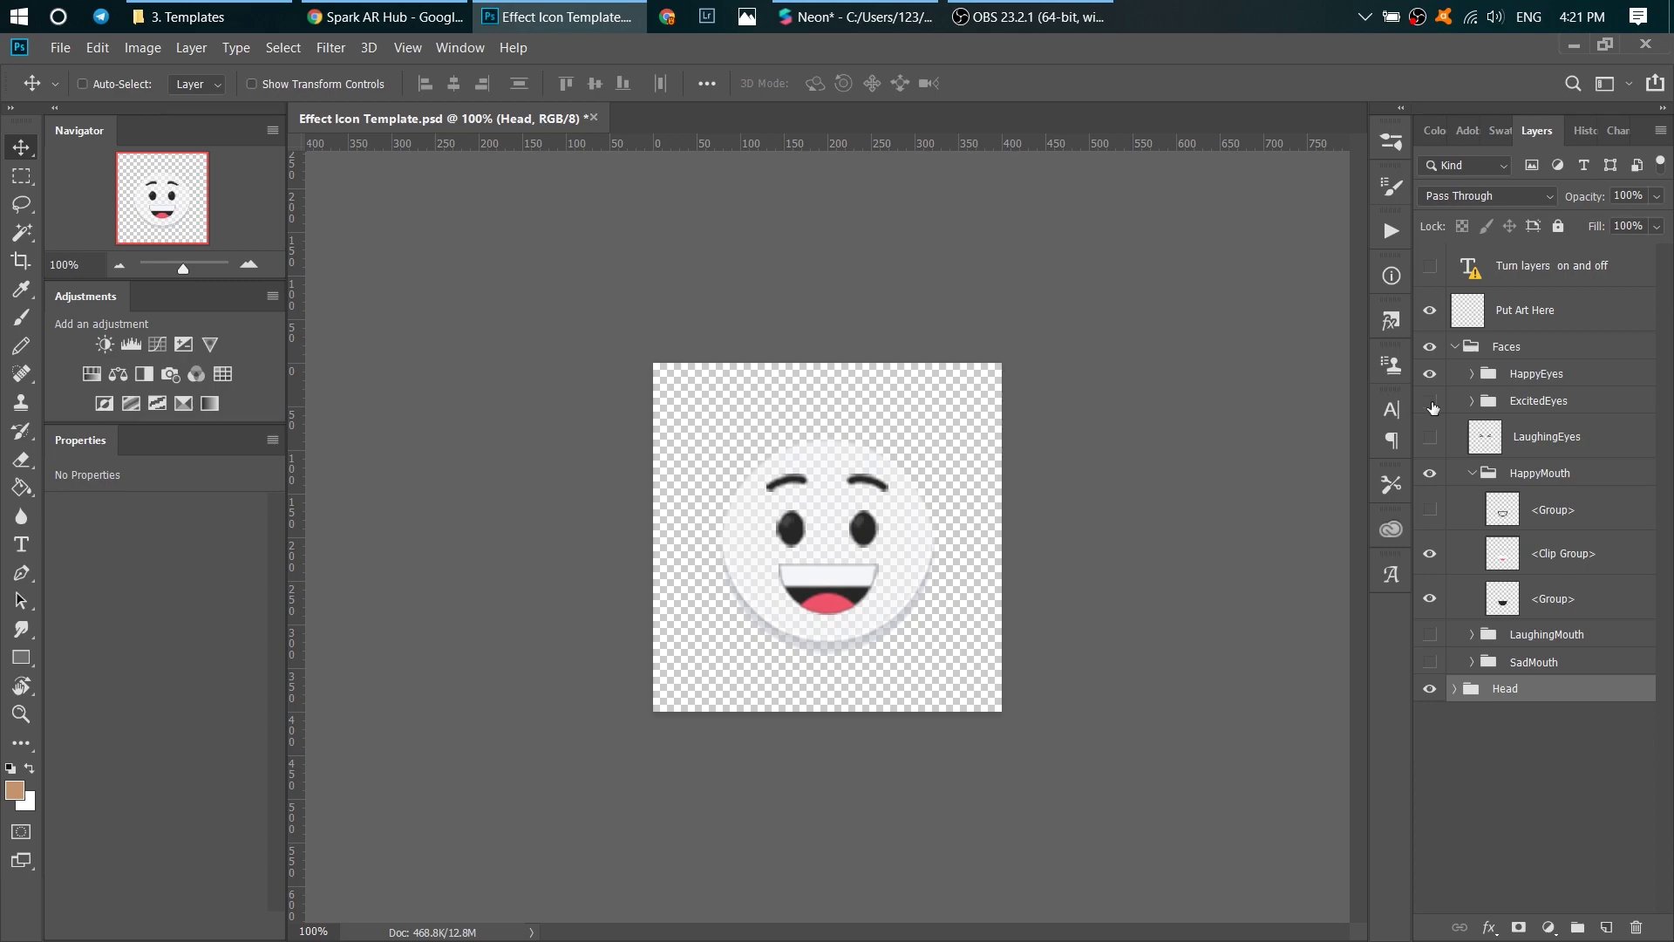
pyautogui.click(1430, 404)
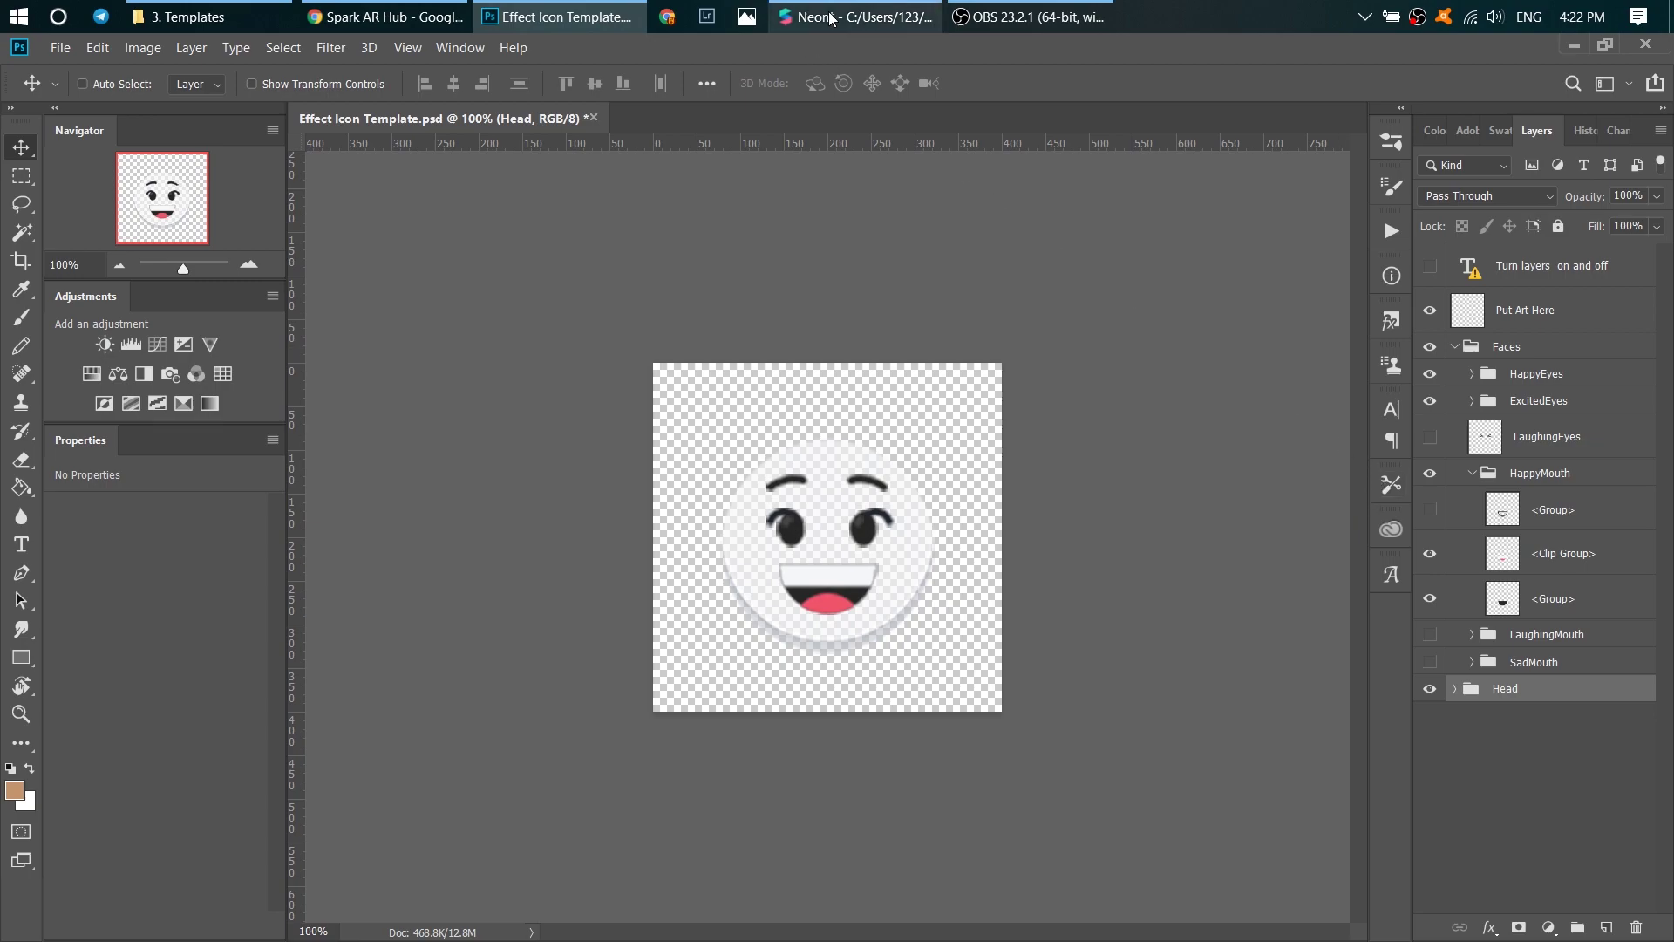
pyautogui.click(878, 22)
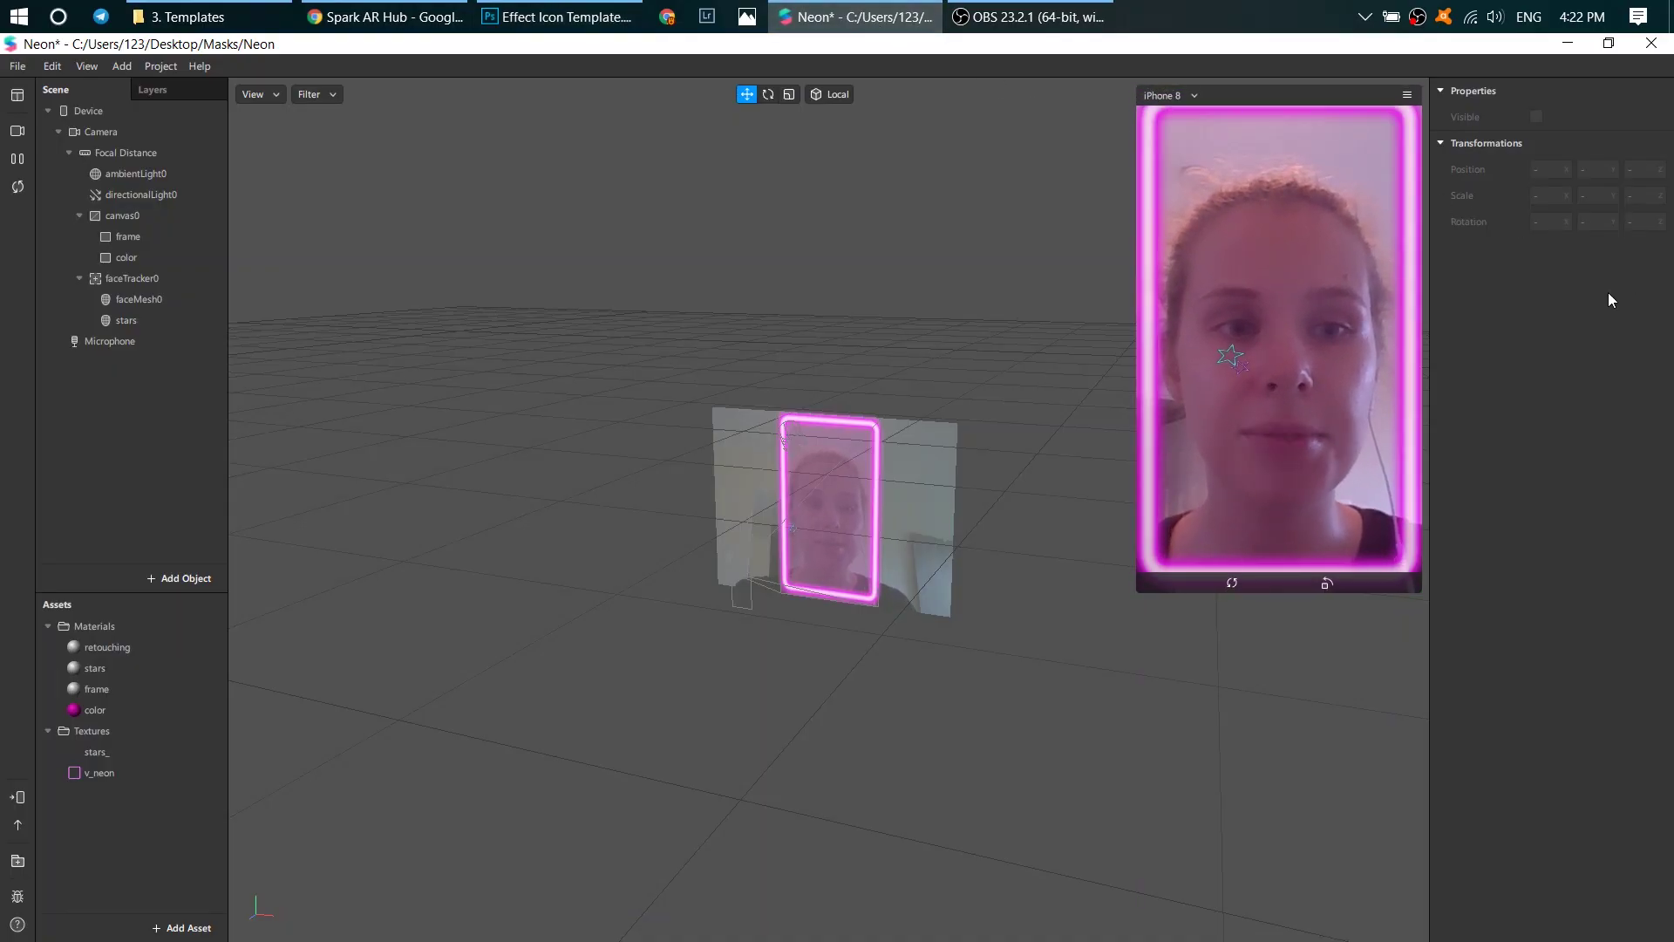
pyautogui.moveTo(1279, 340)
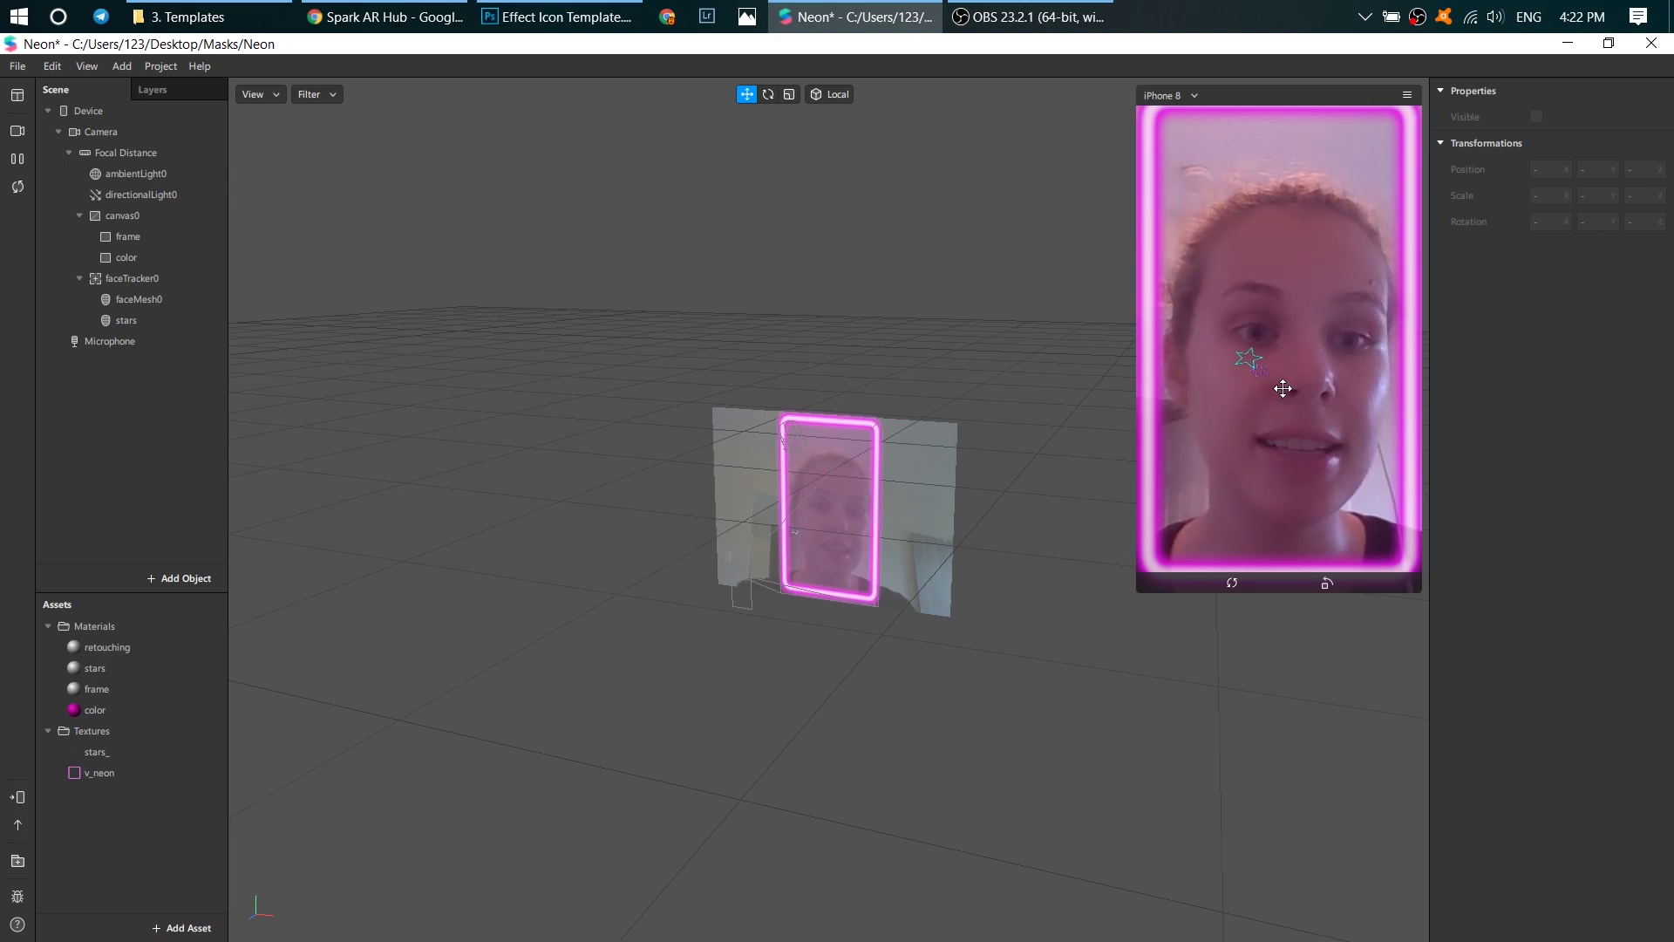
pyautogui.click(582, 17)
# Place the neon frame on the icon, duplicate it, erase its top corners and nudge it into place
pyautogui.moveTo(1184, 249); pyautogui.dragTo(988, 634)
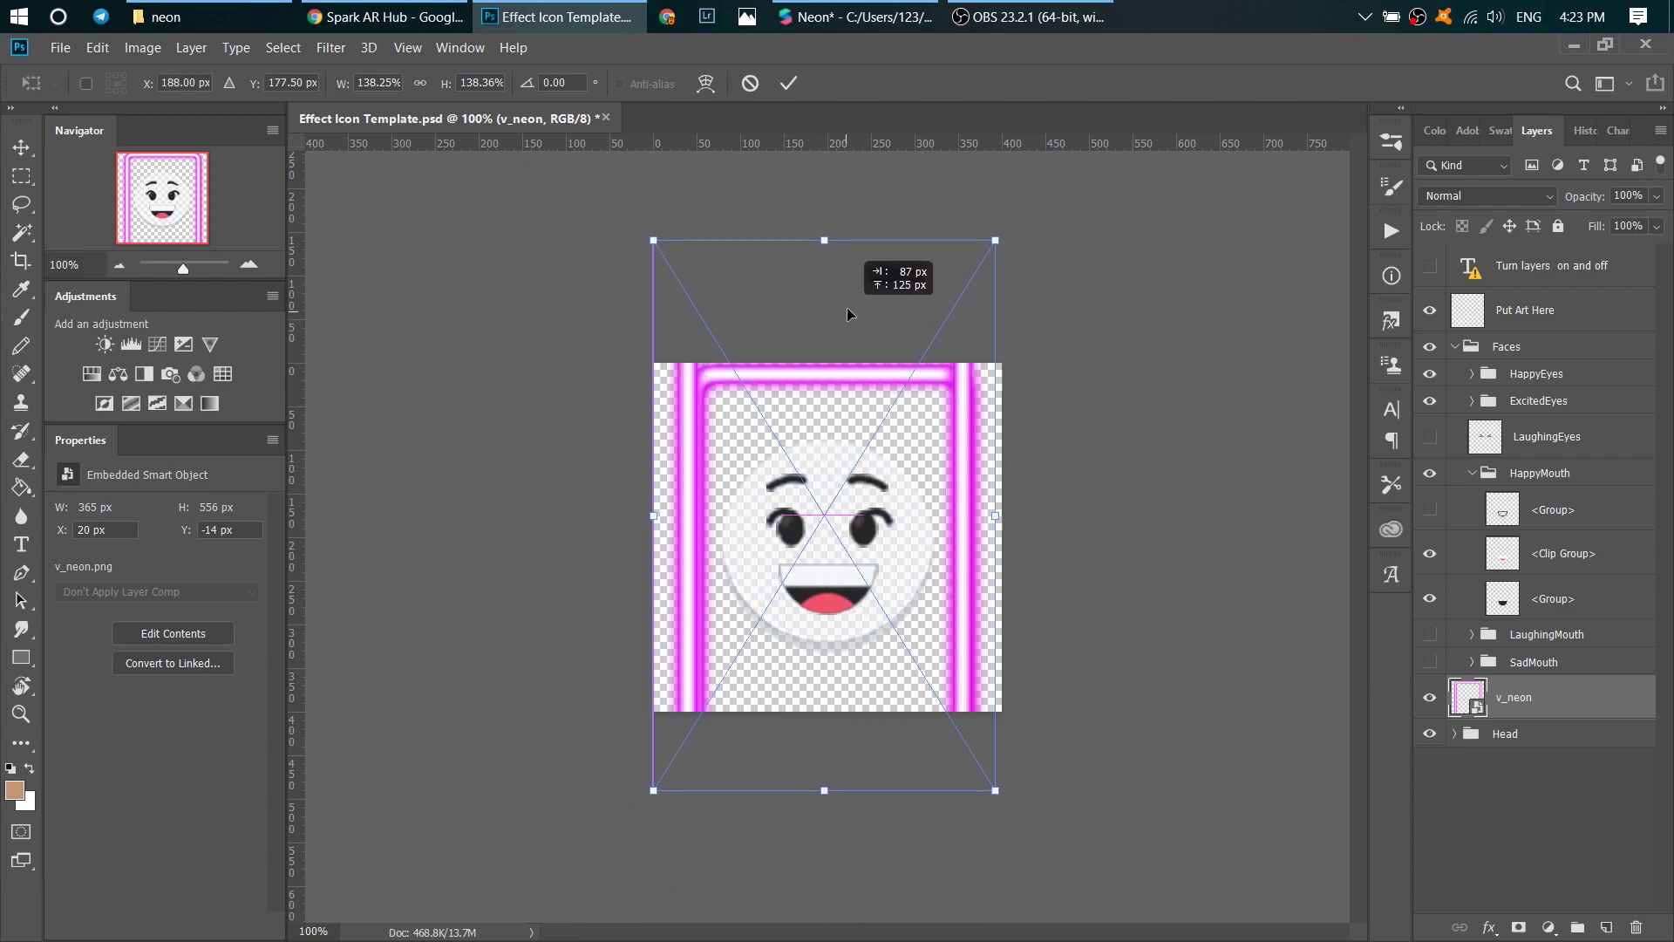
pyautogui.moveTo(780, 530)
pyautogui.mouseDown()
pyautogui.moveTo(1003, 522)
pyautogui.moveTo(868, 363)
pyautogui.moveTo(916, 404)
pyautogui.mouseUp()
pyautogui.press('Return')
pyautogui.hotkey('ctrl', 'j')
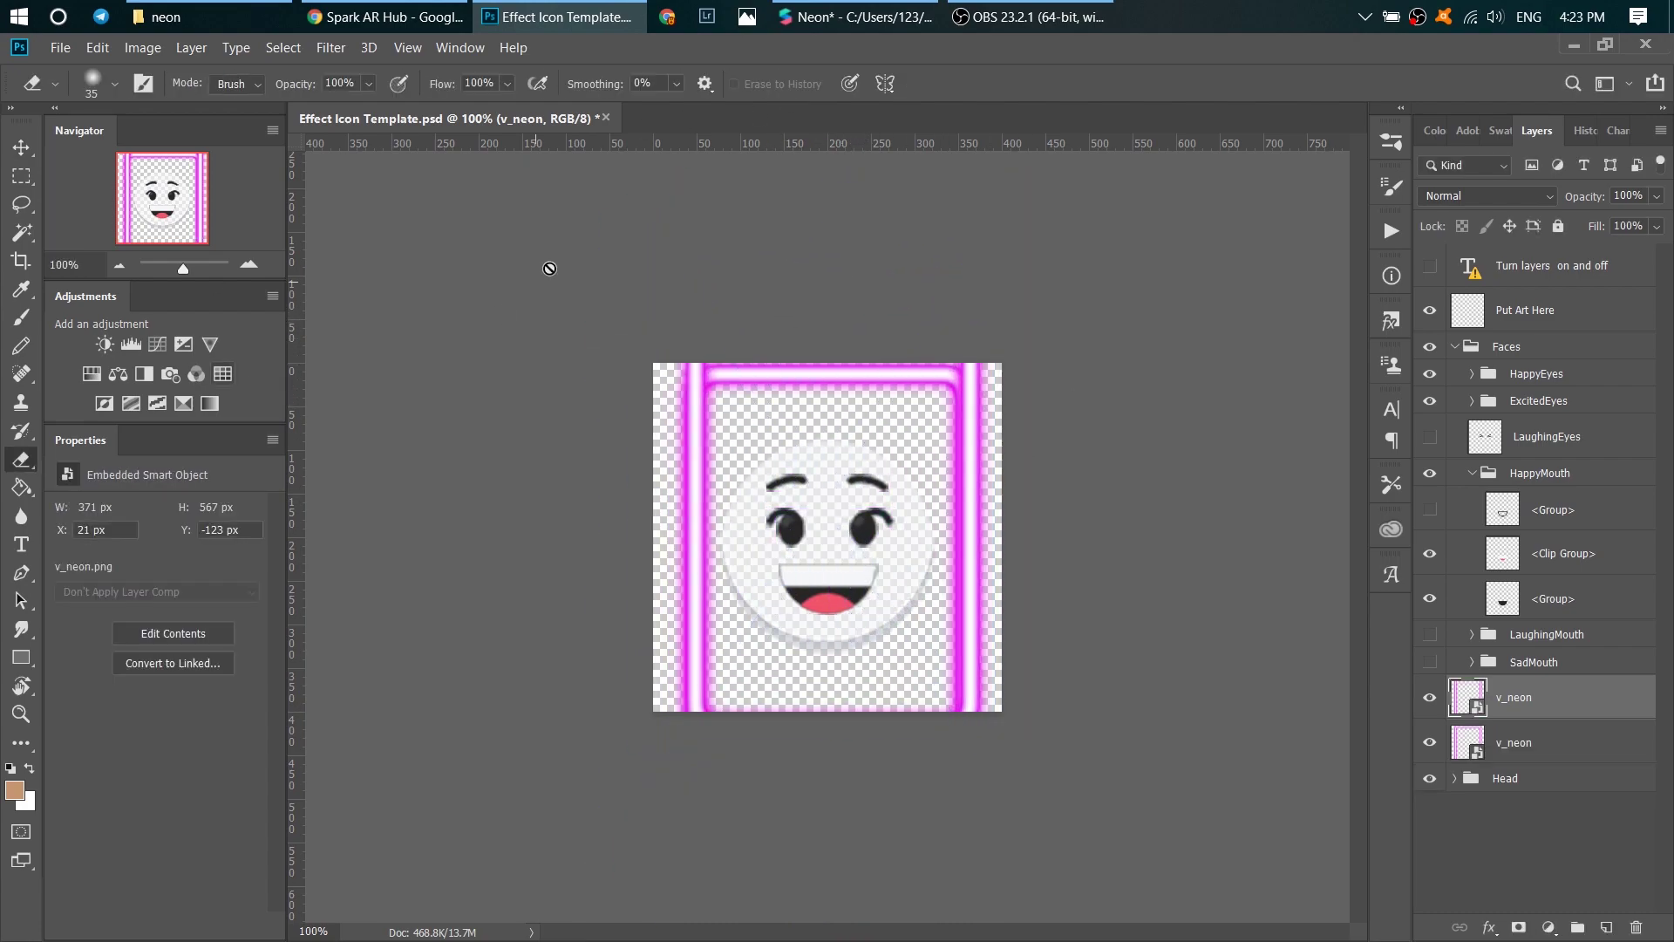
pyautogui.press('e')
pyautogui.moveTo(692, 372); pyautogui.dragTo(705, 379)
pyautogui.moveTo(975, 375); pyautogui.dragTo(981, 386)
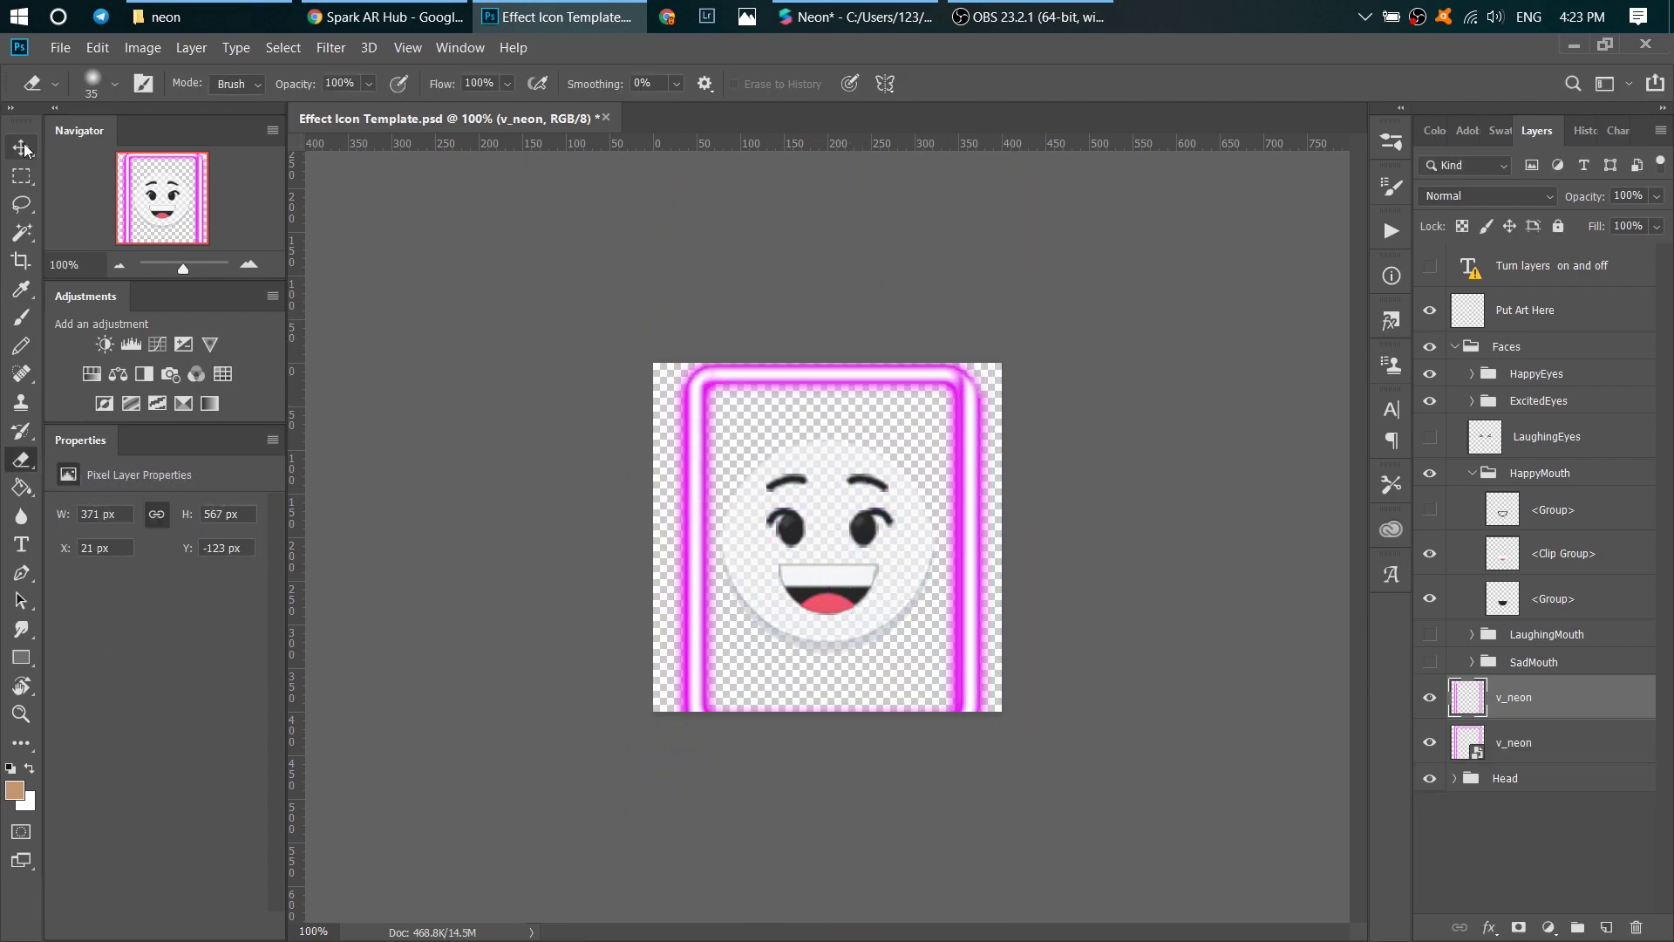
pyautogui.press('v')
pyautogui.moveTo(956, 583)
pyautogui.mouseDown()
pyautogui.moveTo(964, 599)
pyautogui.moveTo(970, 565)
pyautogui.mouseUp()
# Fill the Put Art Here layer with pink and lower its opacity to 30%
pyautogui.click(20, 488)
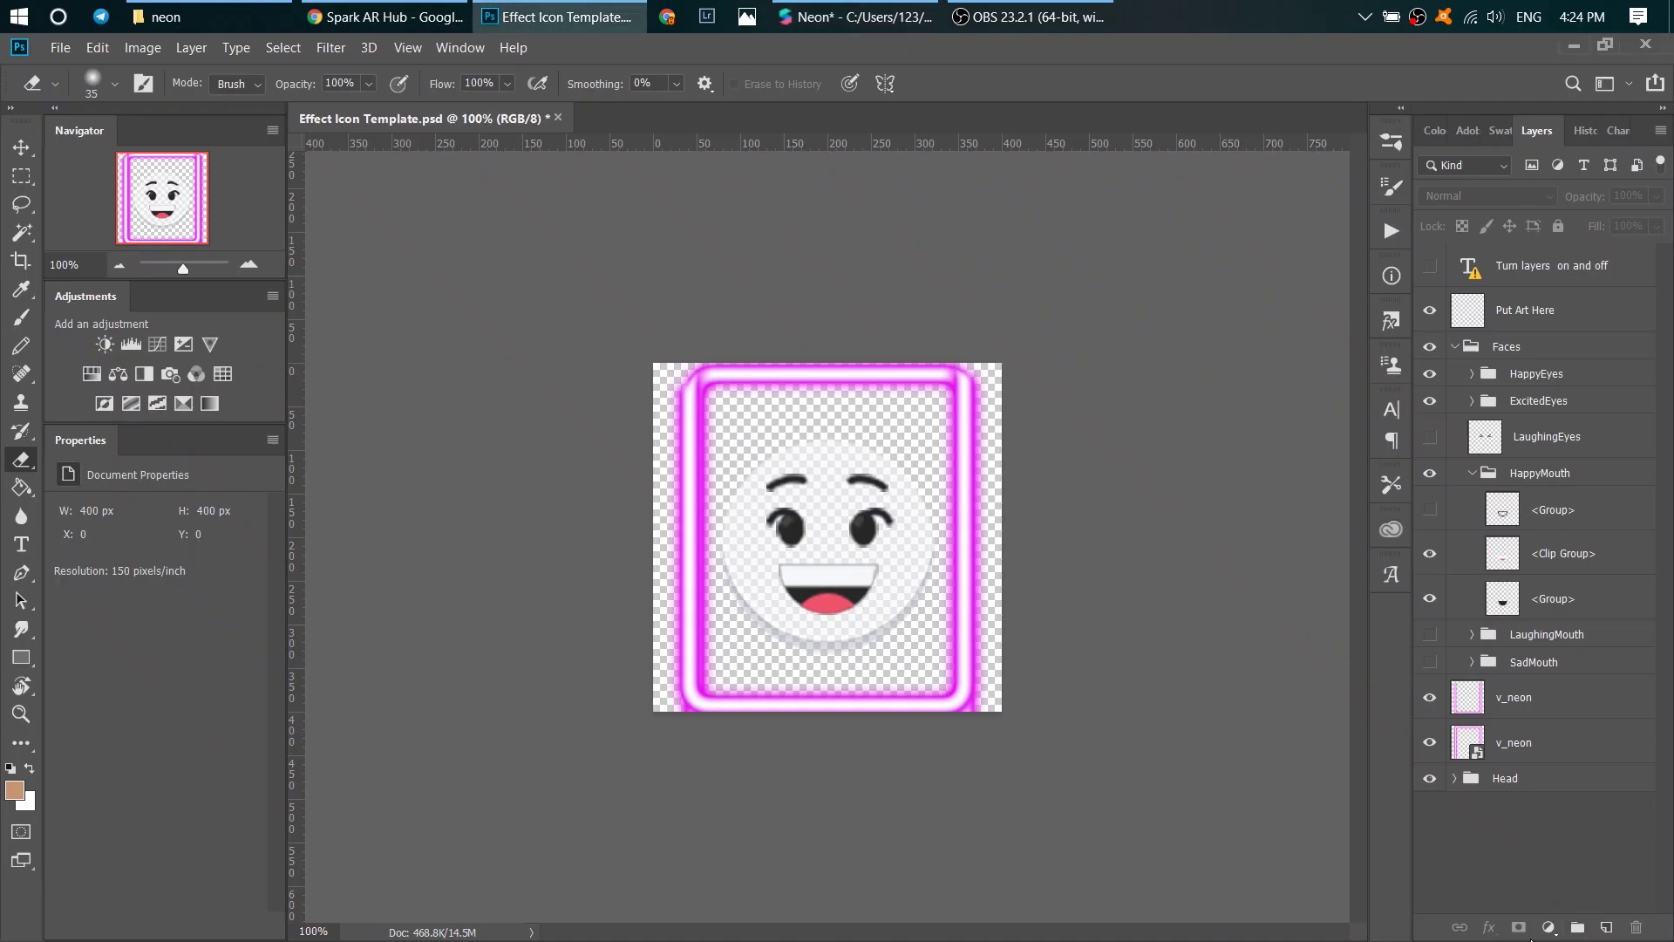
pyautogui.hotkey('alt', '.')
pyautogui.click(15, 789)
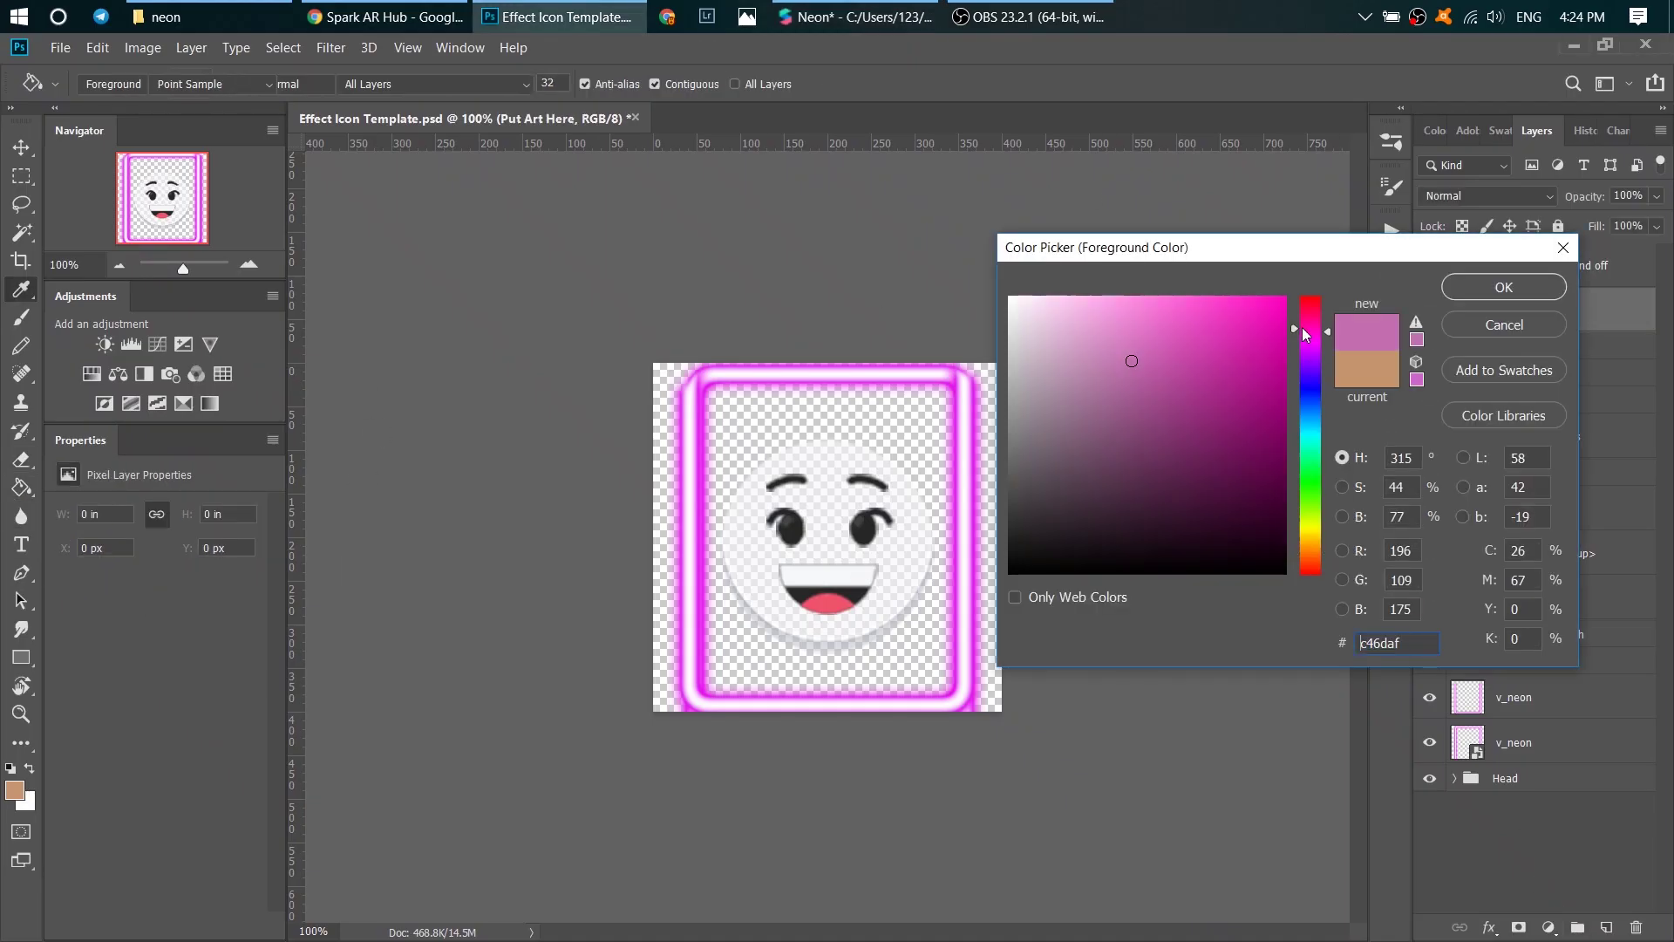
pyautogui.click(1503, 285)
pyautogui.click(994, 393)
pyautogui.click(1656, 195)
pyautogui.moveTo(1571, 226); pyautogui.dragTo(1585, 223)
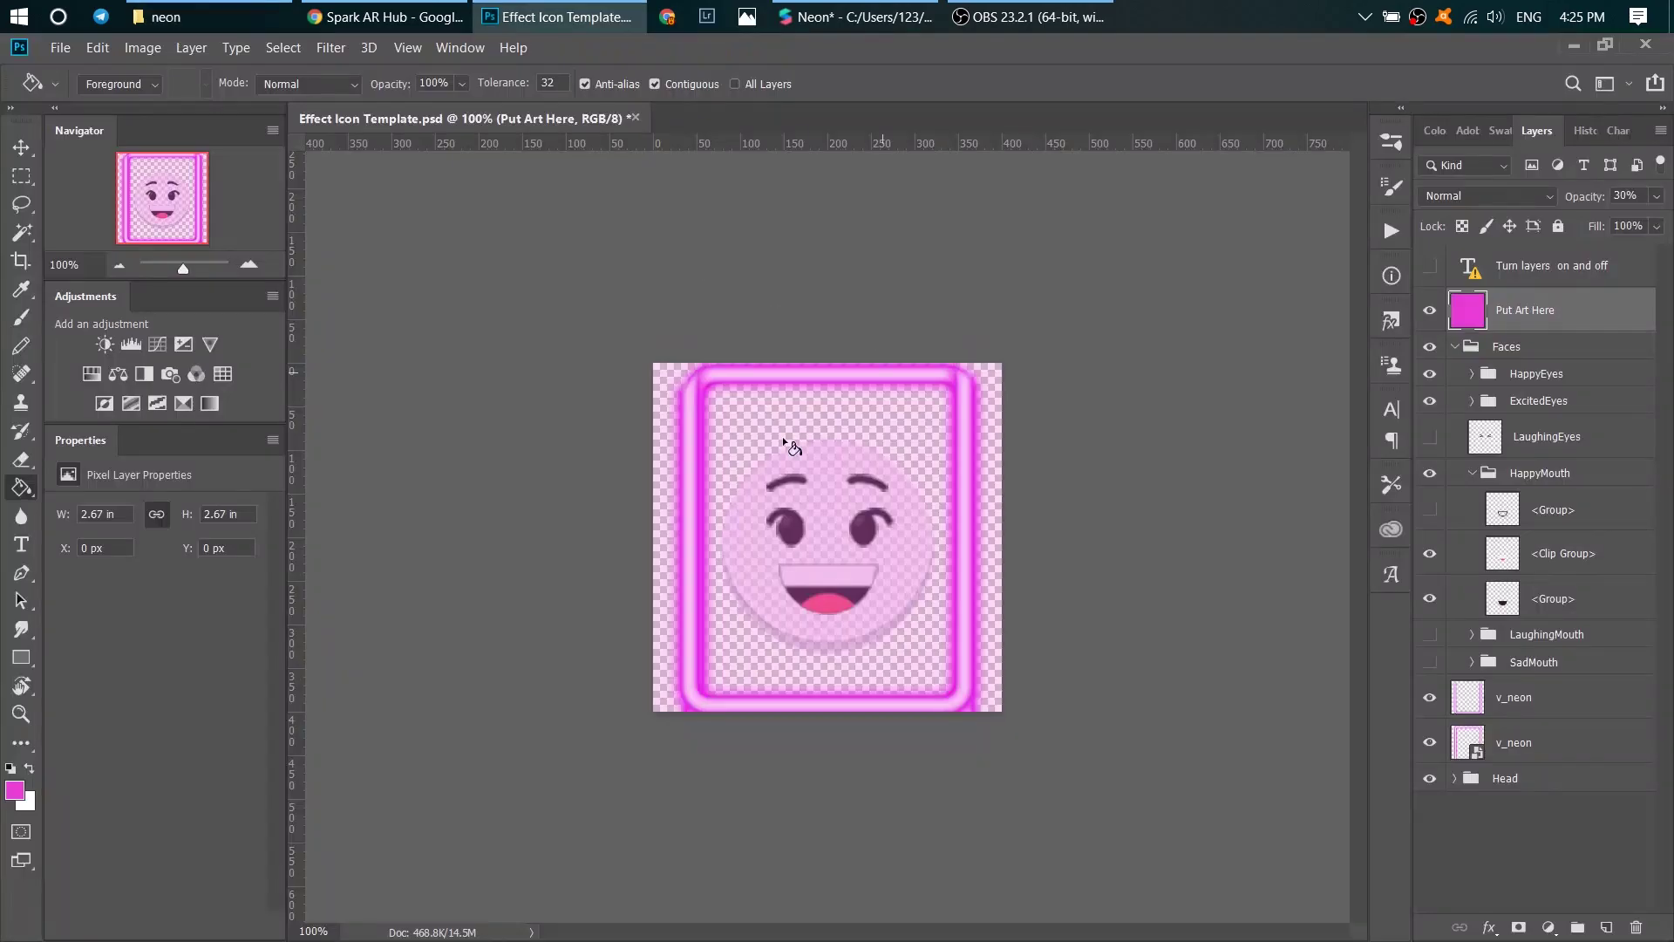
# Place the stars image beside the face and move Put Art Here beneath all layers
pyautogui.moveTo(803, 183); pyautogui.dragTo(785, 665)
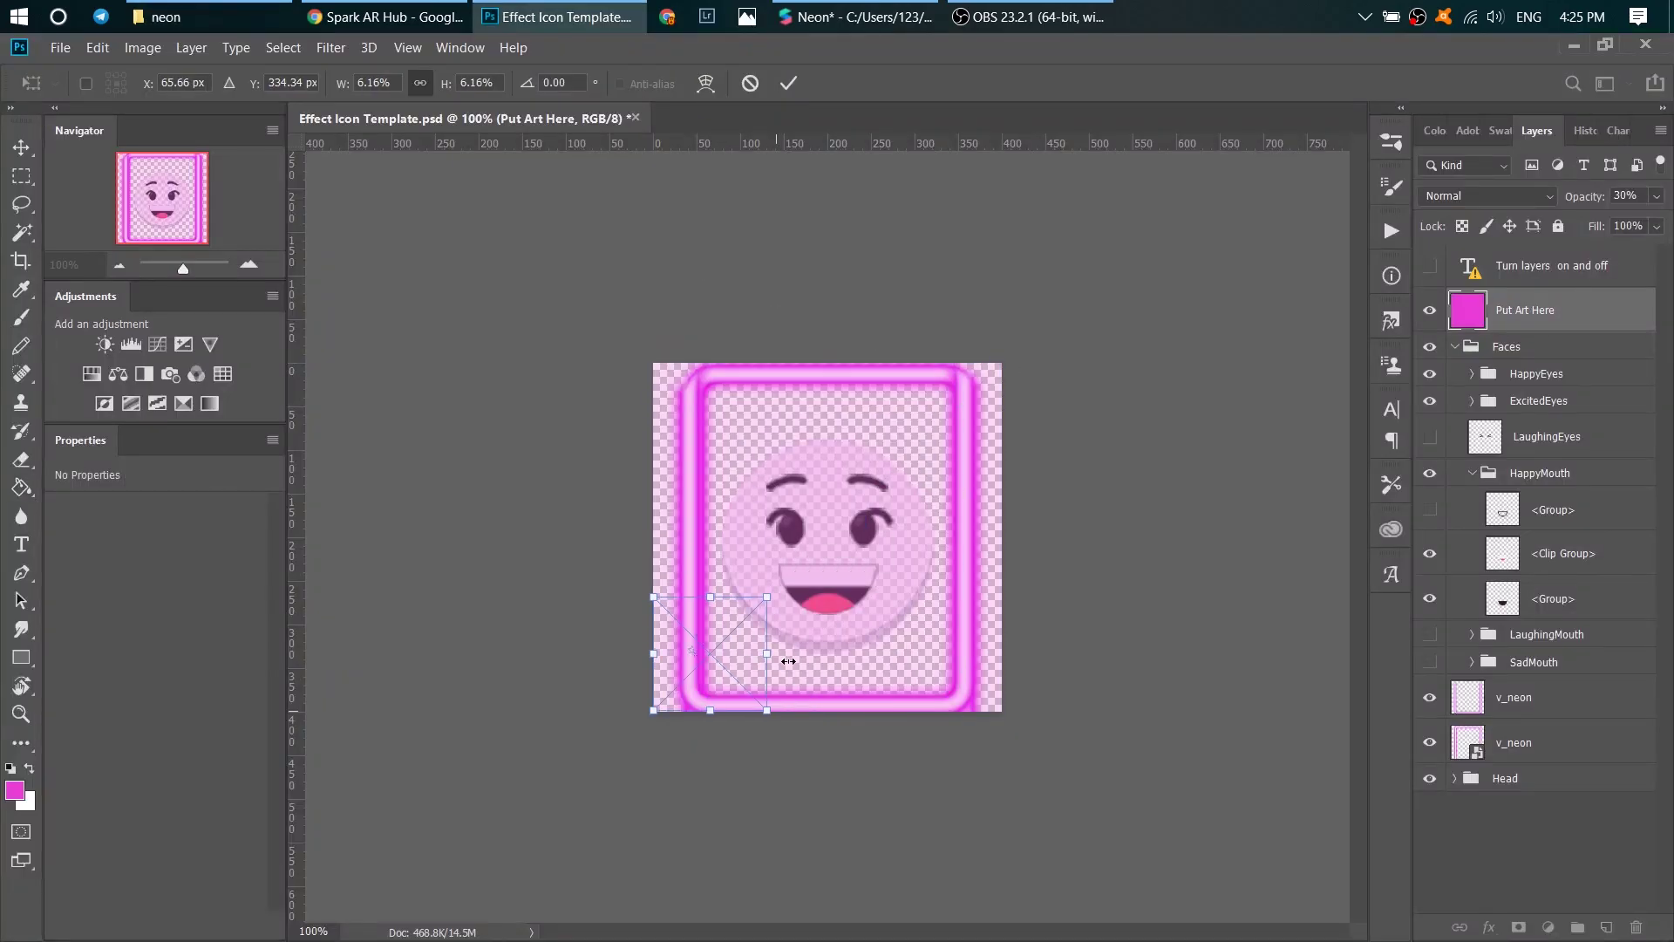
pyautogui.press('Return')
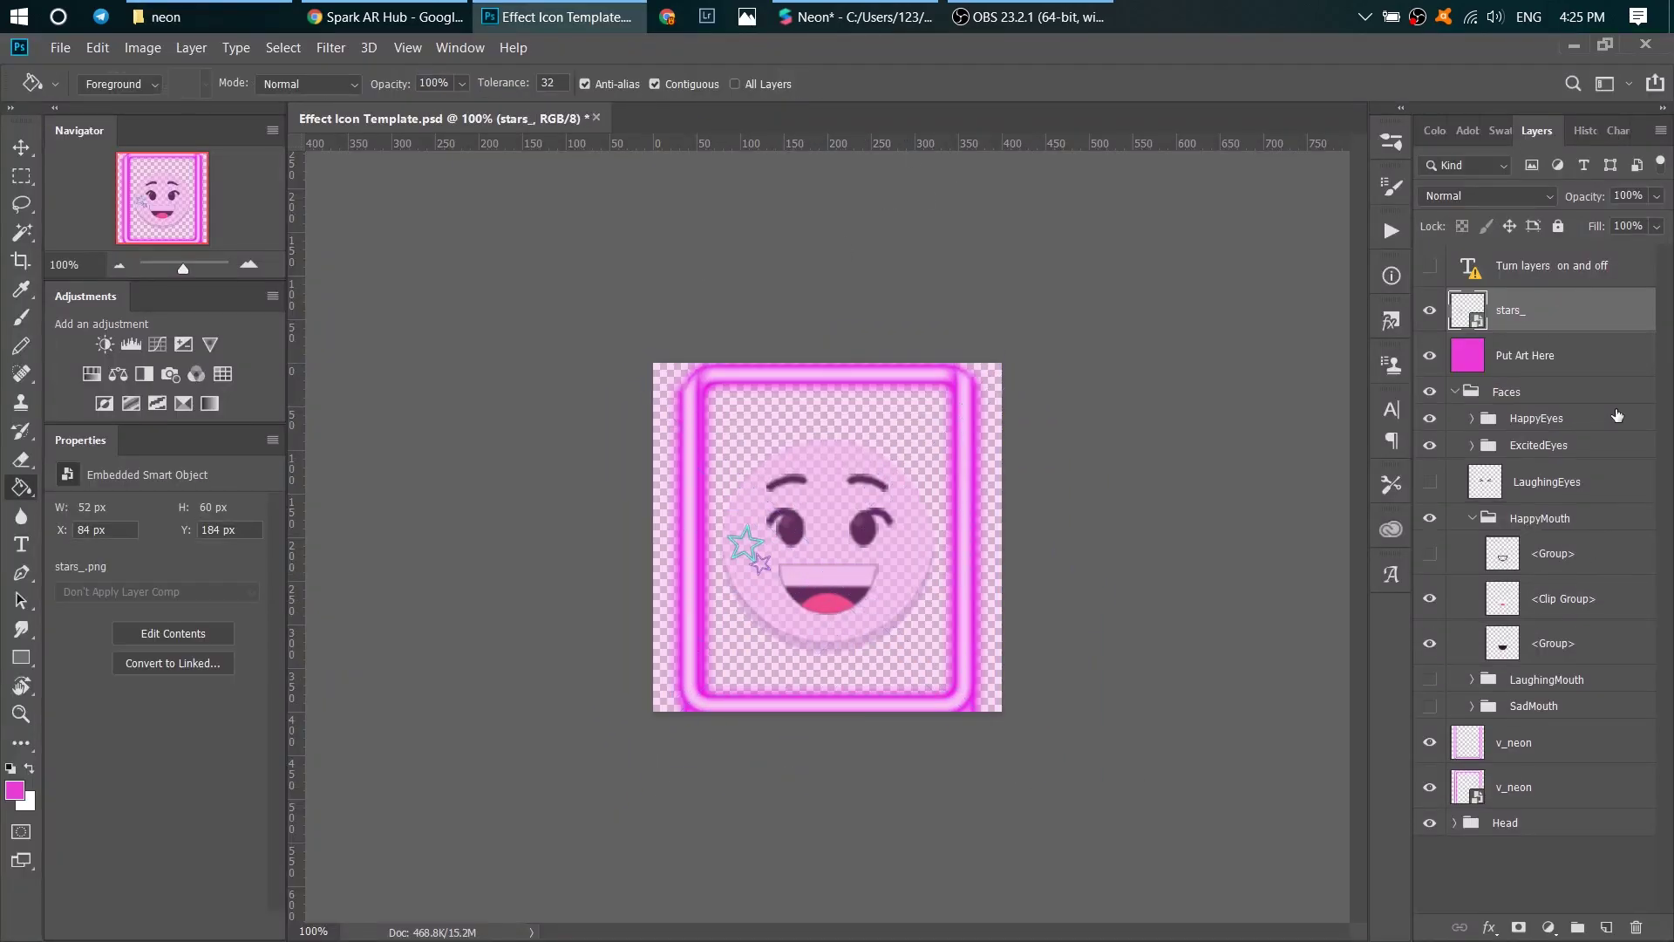
pyautogui.moveTo(1541, 374); pyautogui.dragTo(1531, 837)
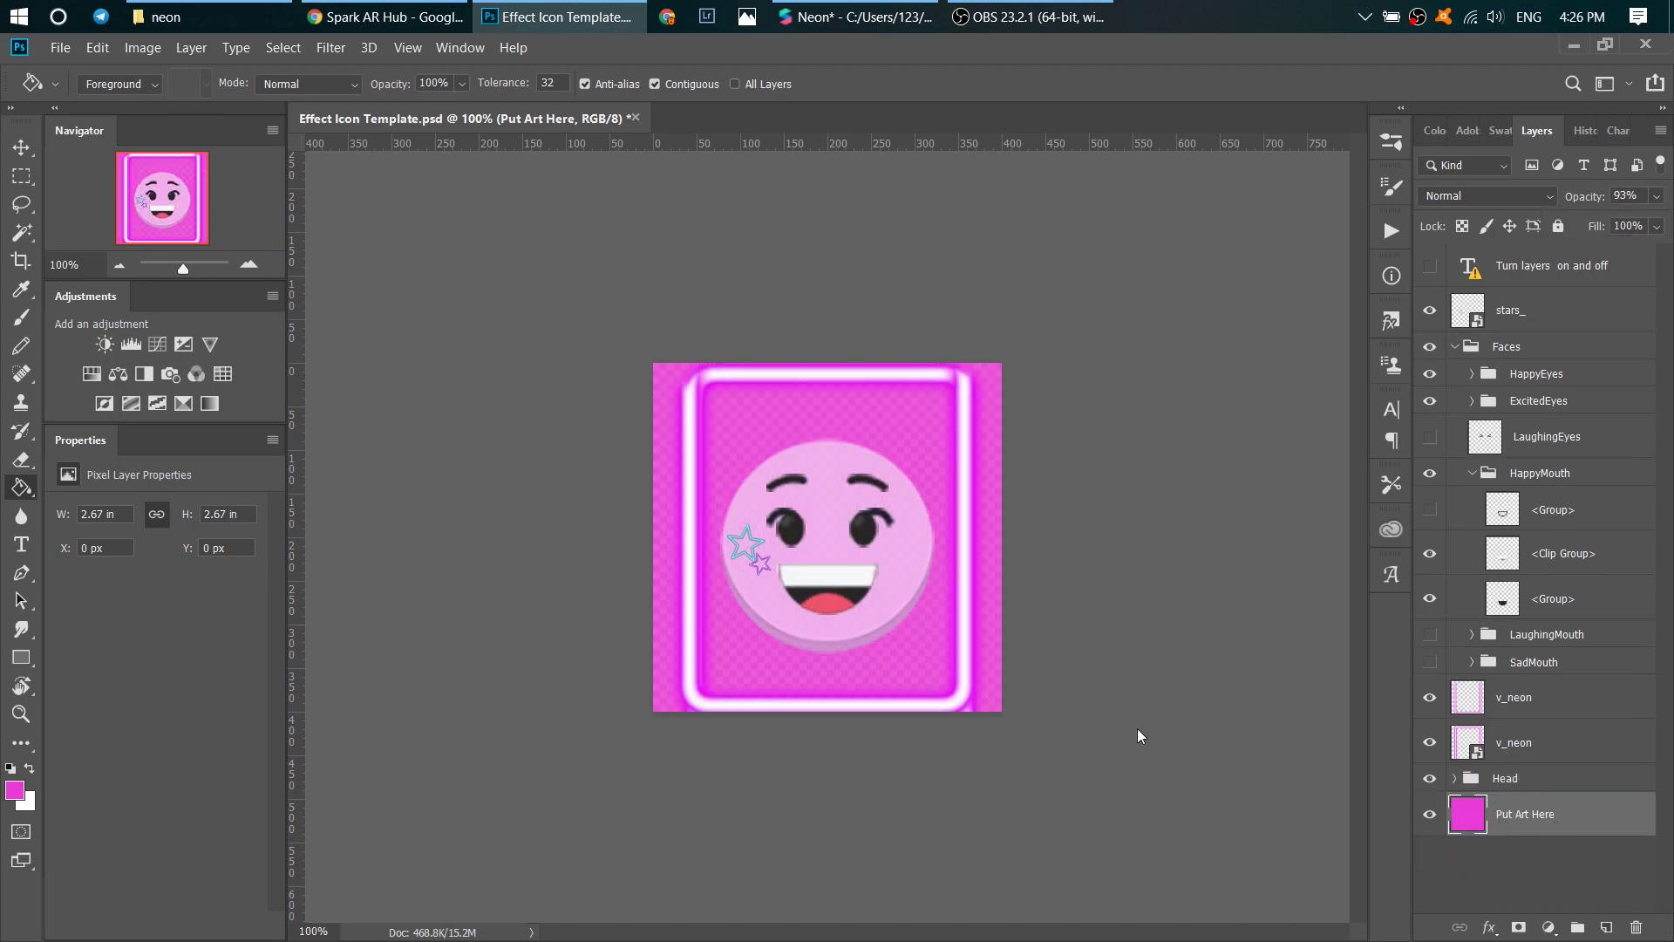
# Start Save As for the finished icon, then switch to the Neon project in Spark AR Studio
pyautogui.click(61, 48)
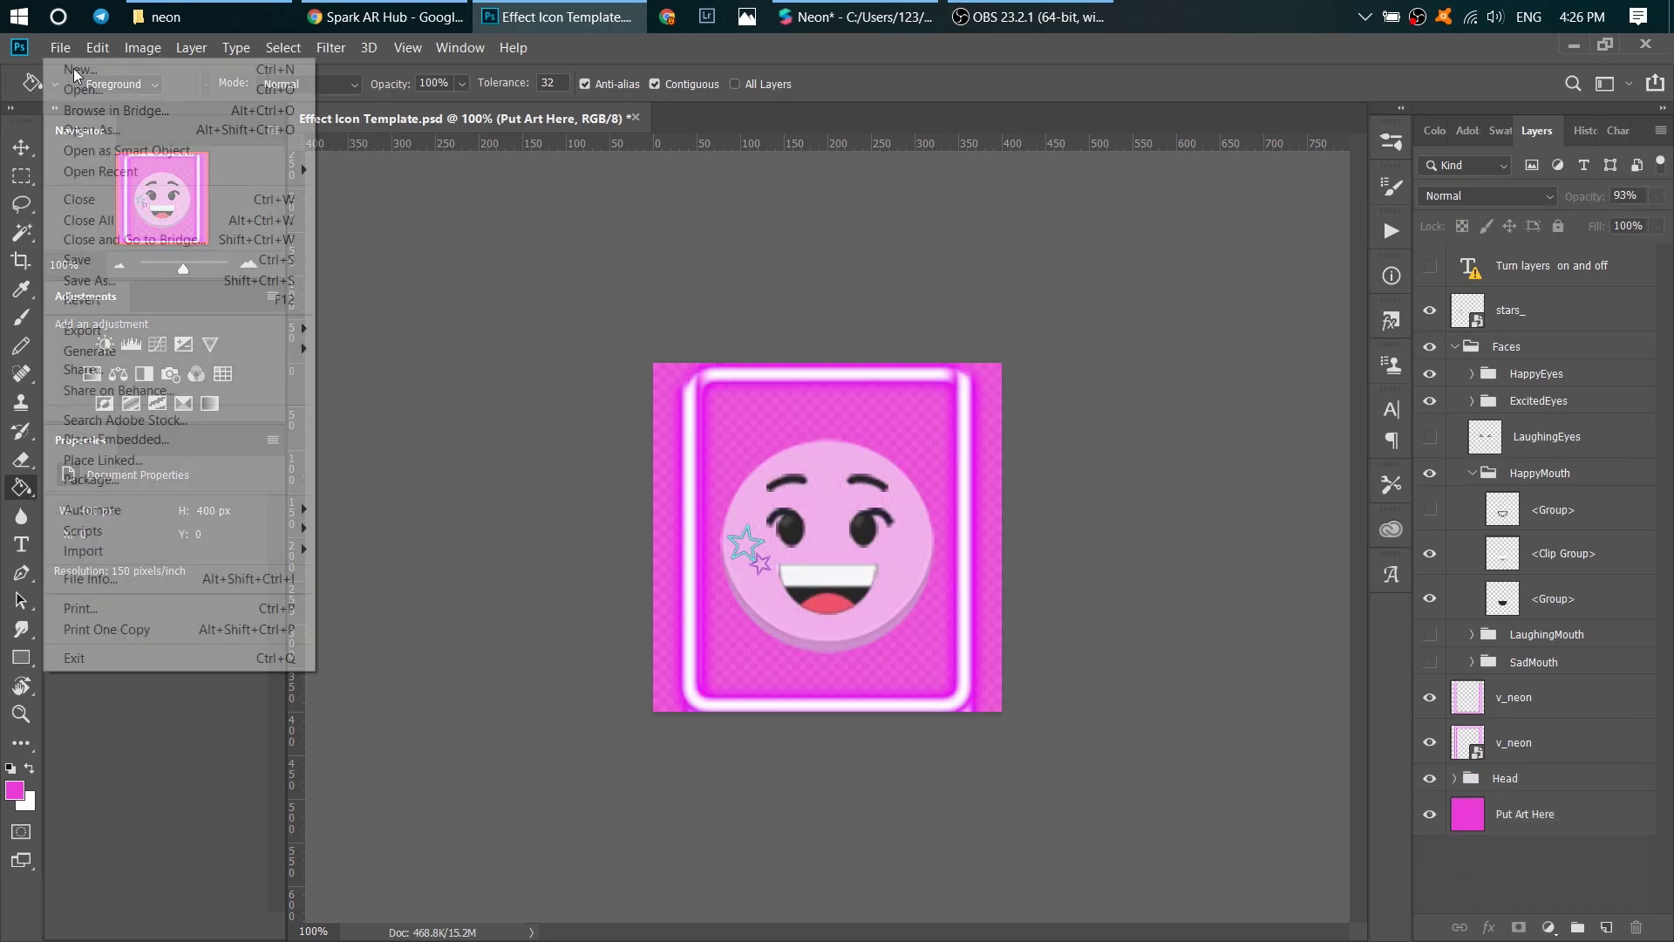
pyautogui.click(141, 287)
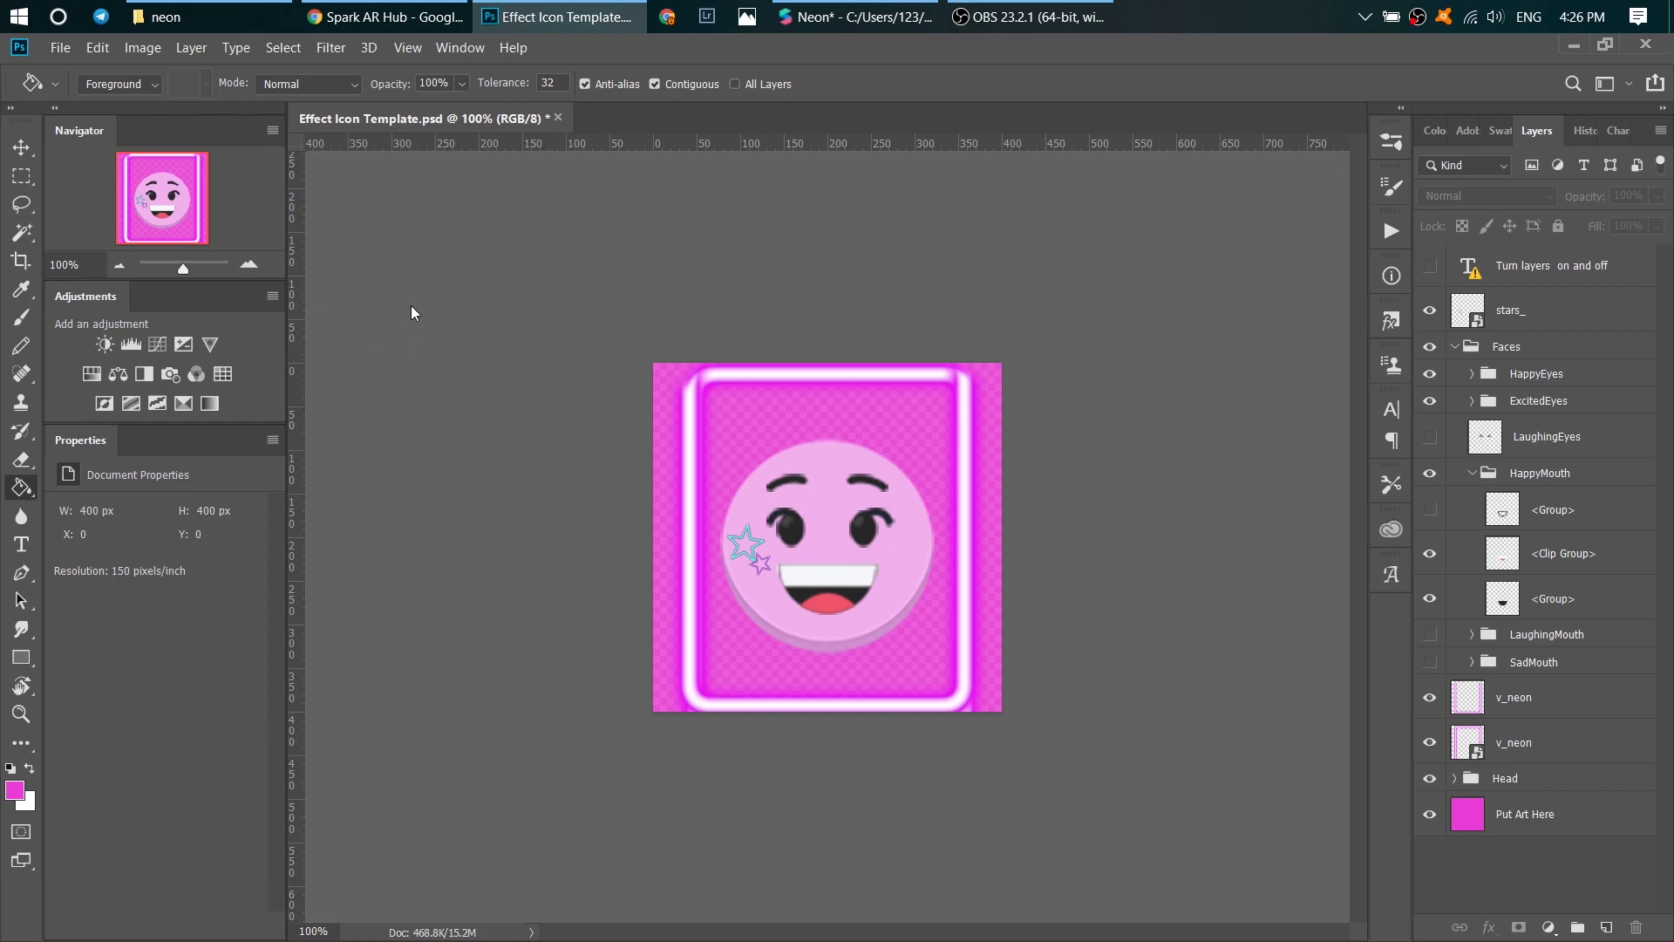
pyautogui.click(889, 18)
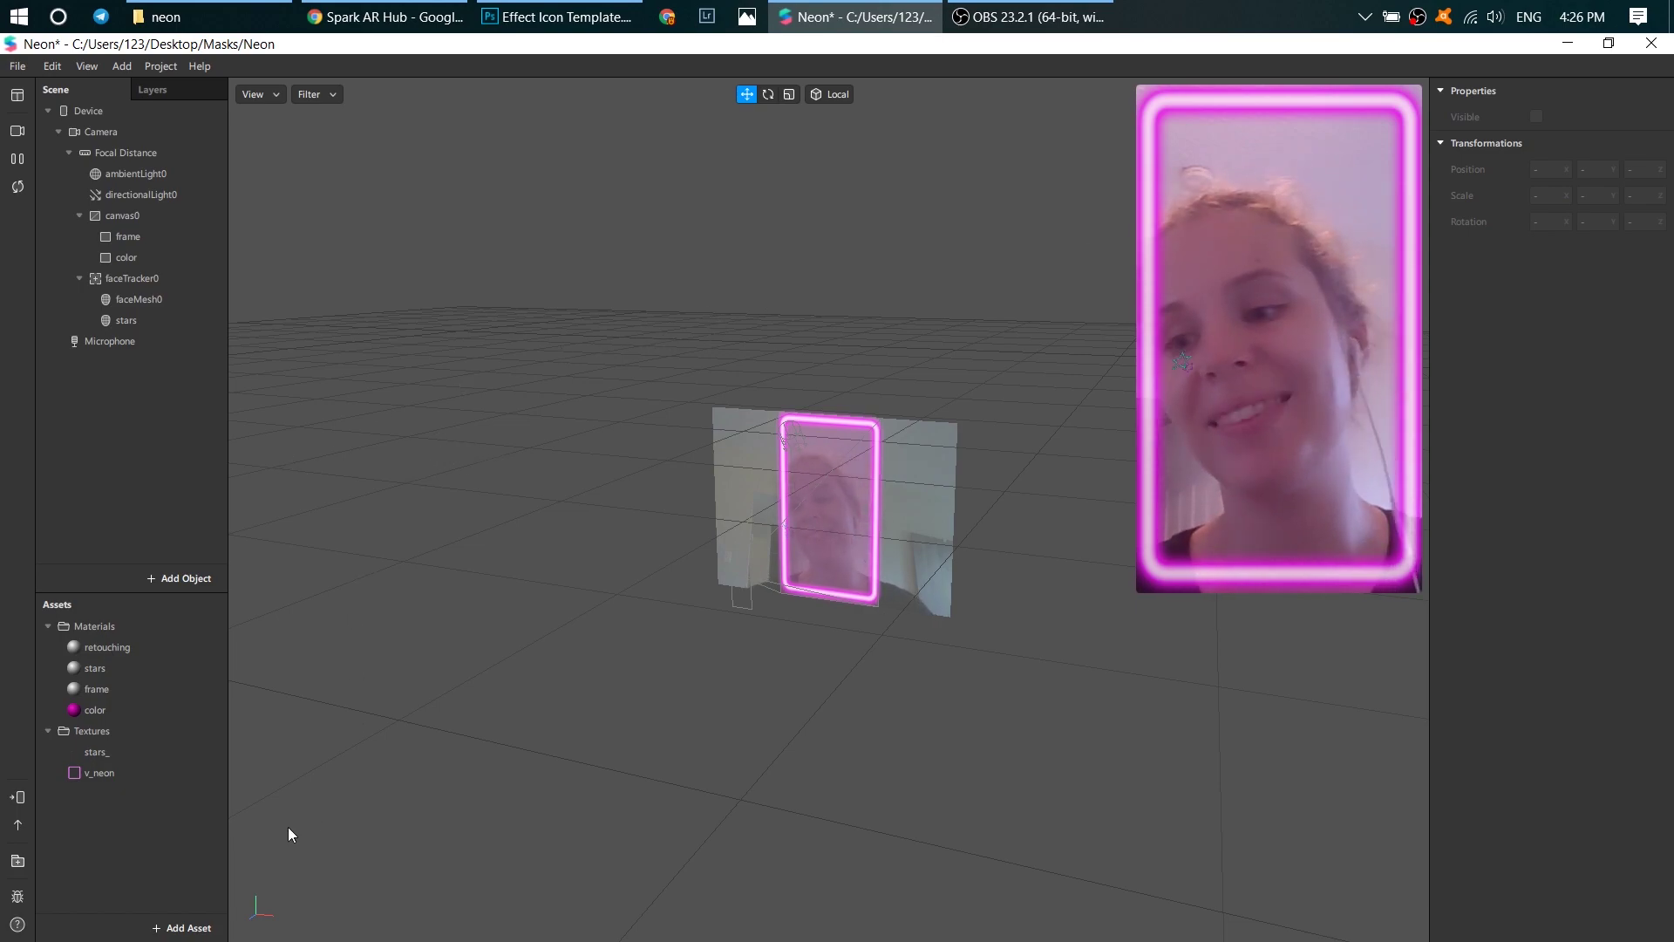
# Export the project and save it as Neon_.arexport in the Masks folder
pyautogui.click(17, 825)
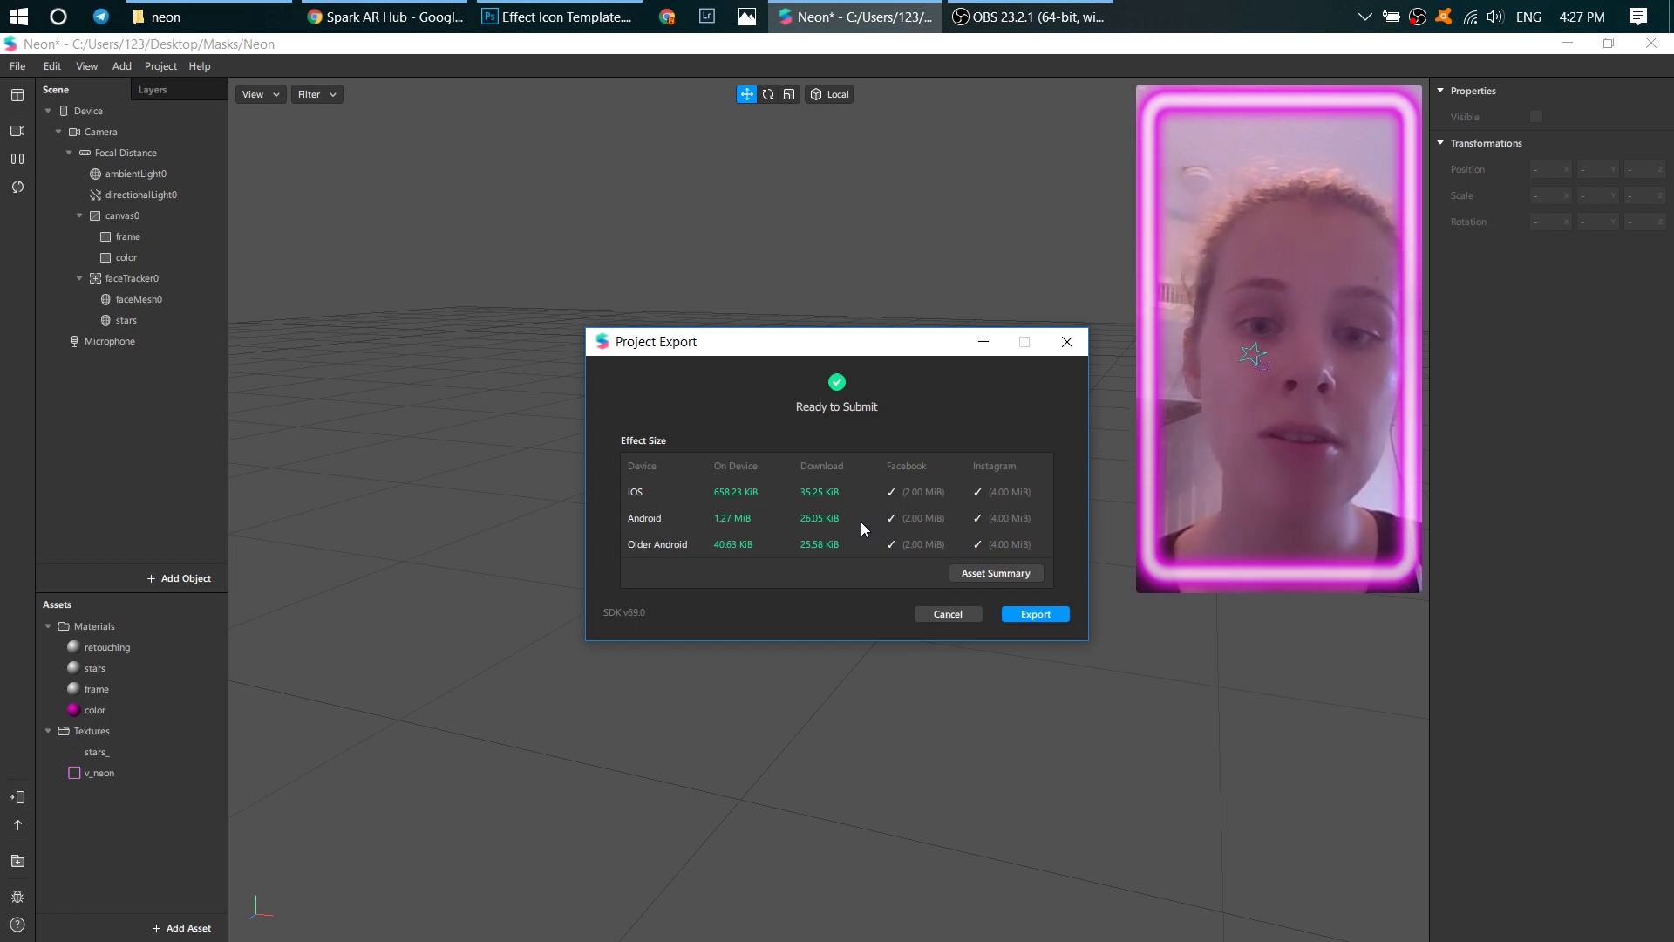
pyautogui.click(1053, 614)
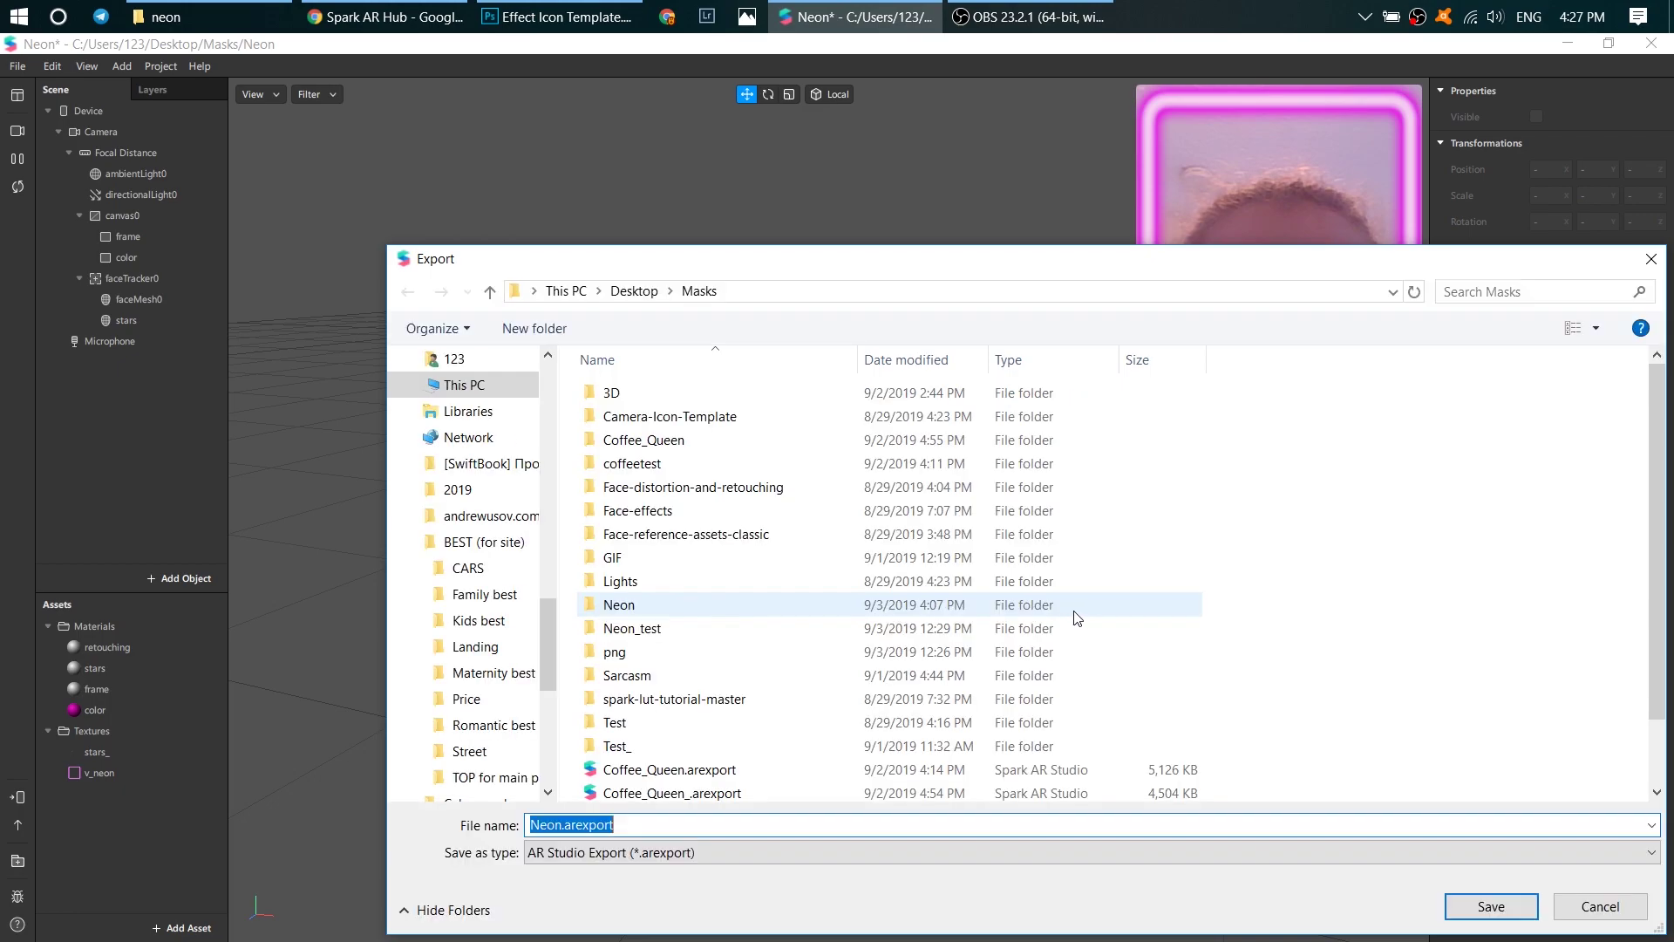
pyautogui.click(560, 826)
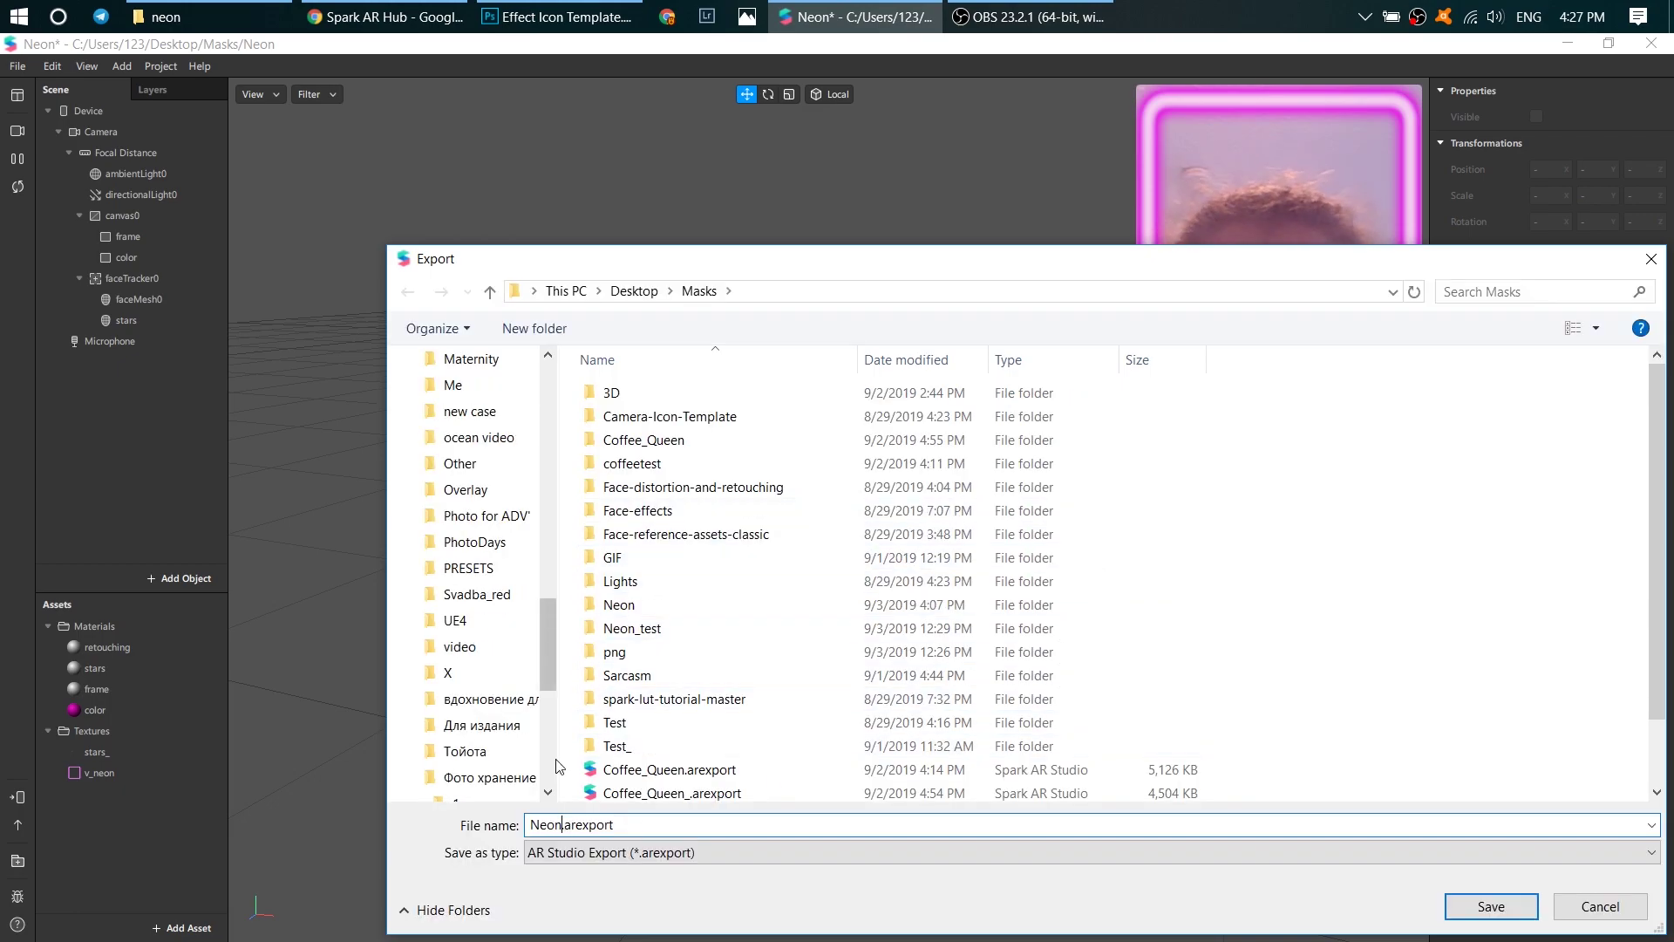
pyautogui.write('_')
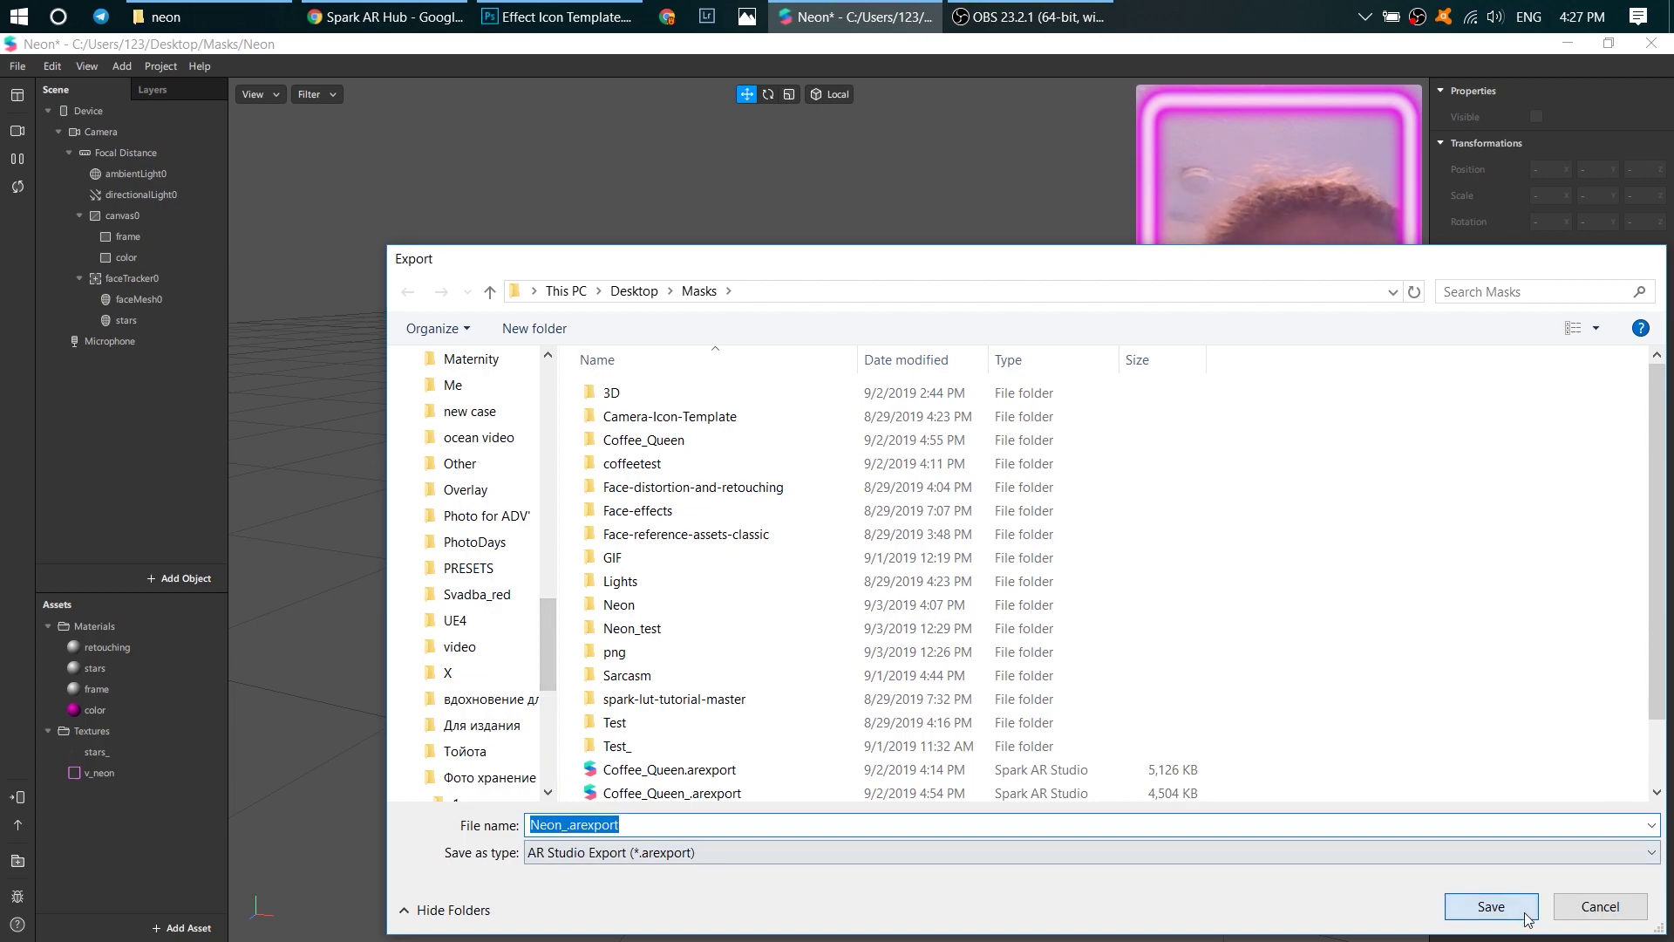
pyautogui.click(1489, 905)
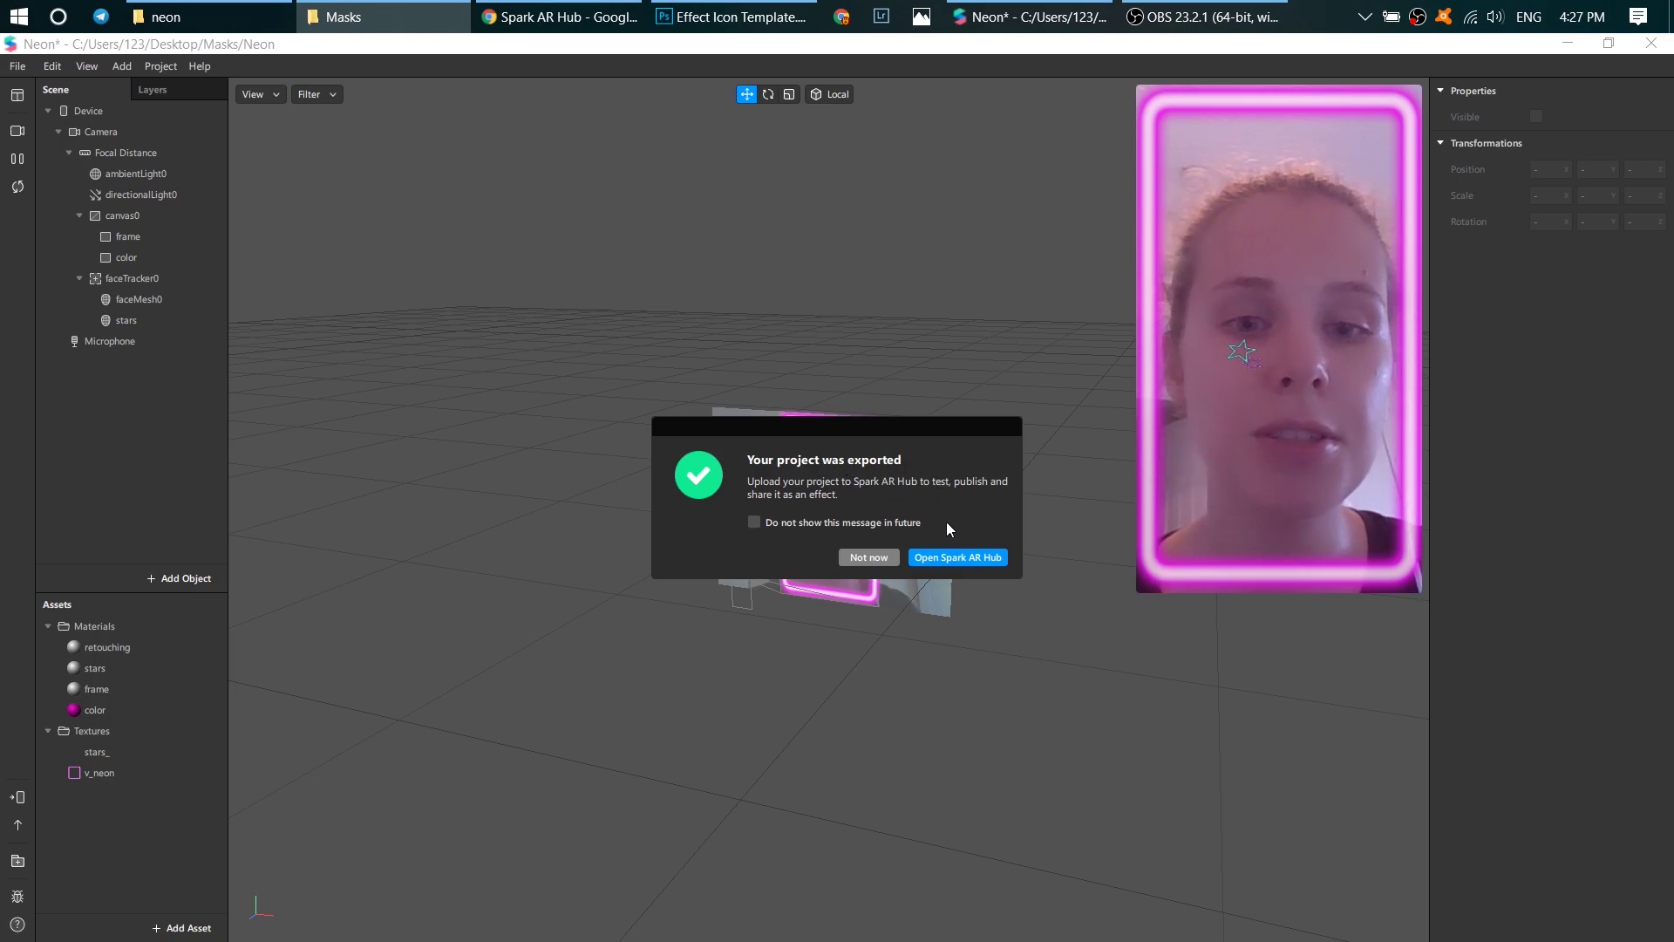
# Open Spark AR Hub from the export-complete message
pyautogui.click(930, 557)
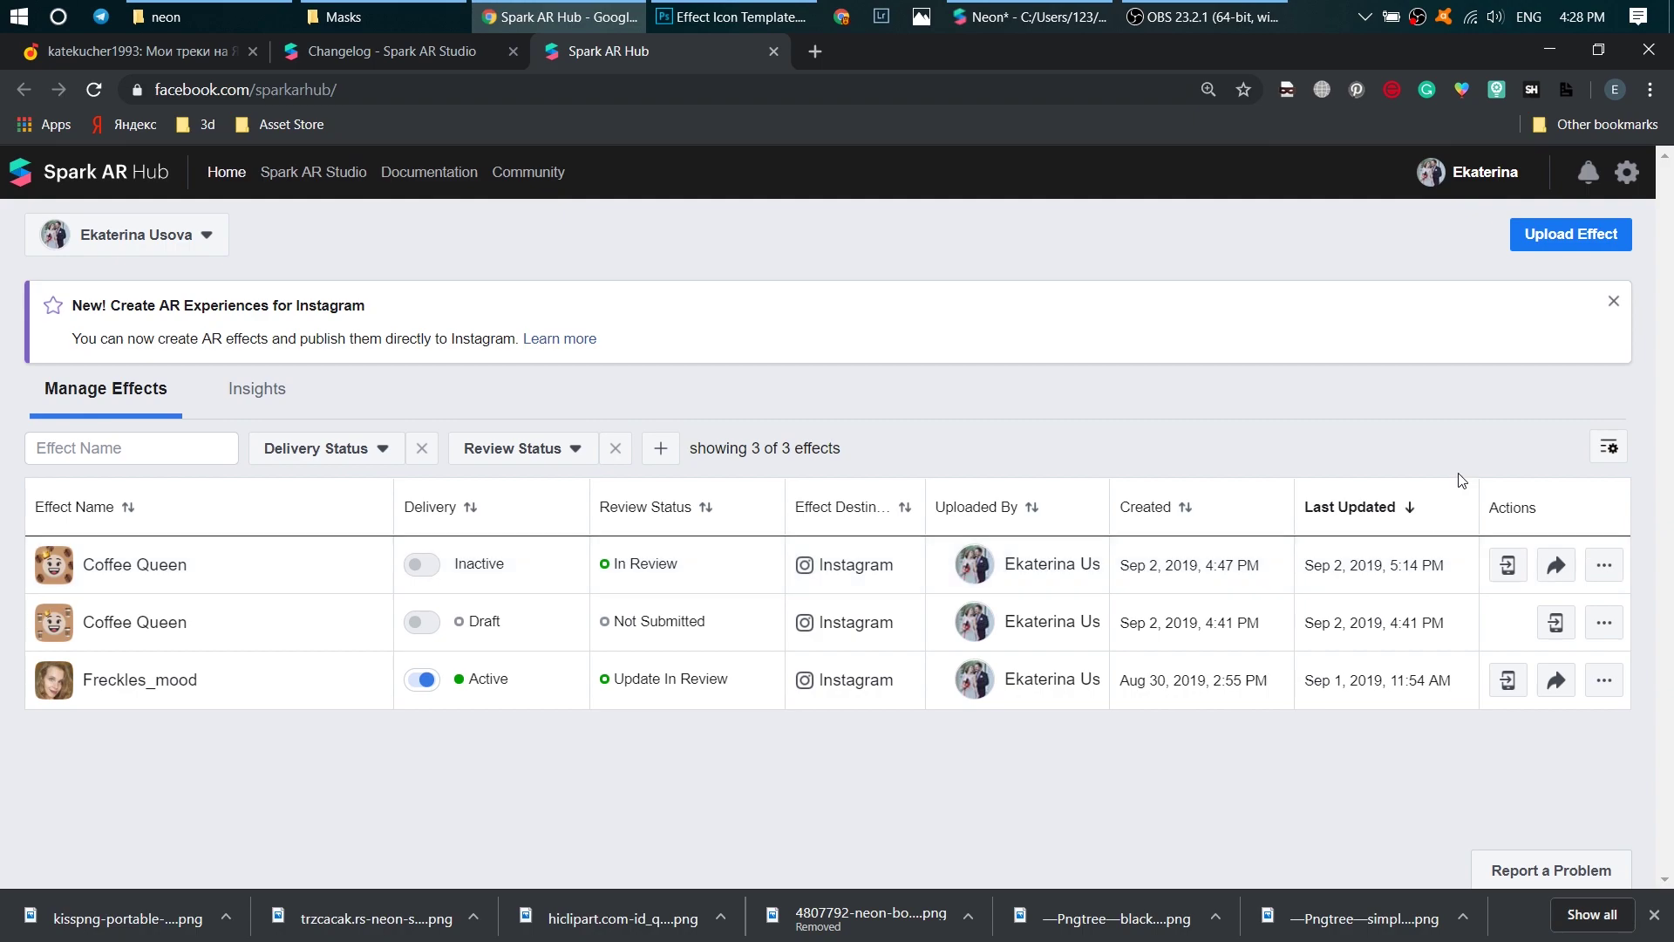
# Start a new effect upload and choose Instagram as the destination
pyautogui.click(1576, 236)
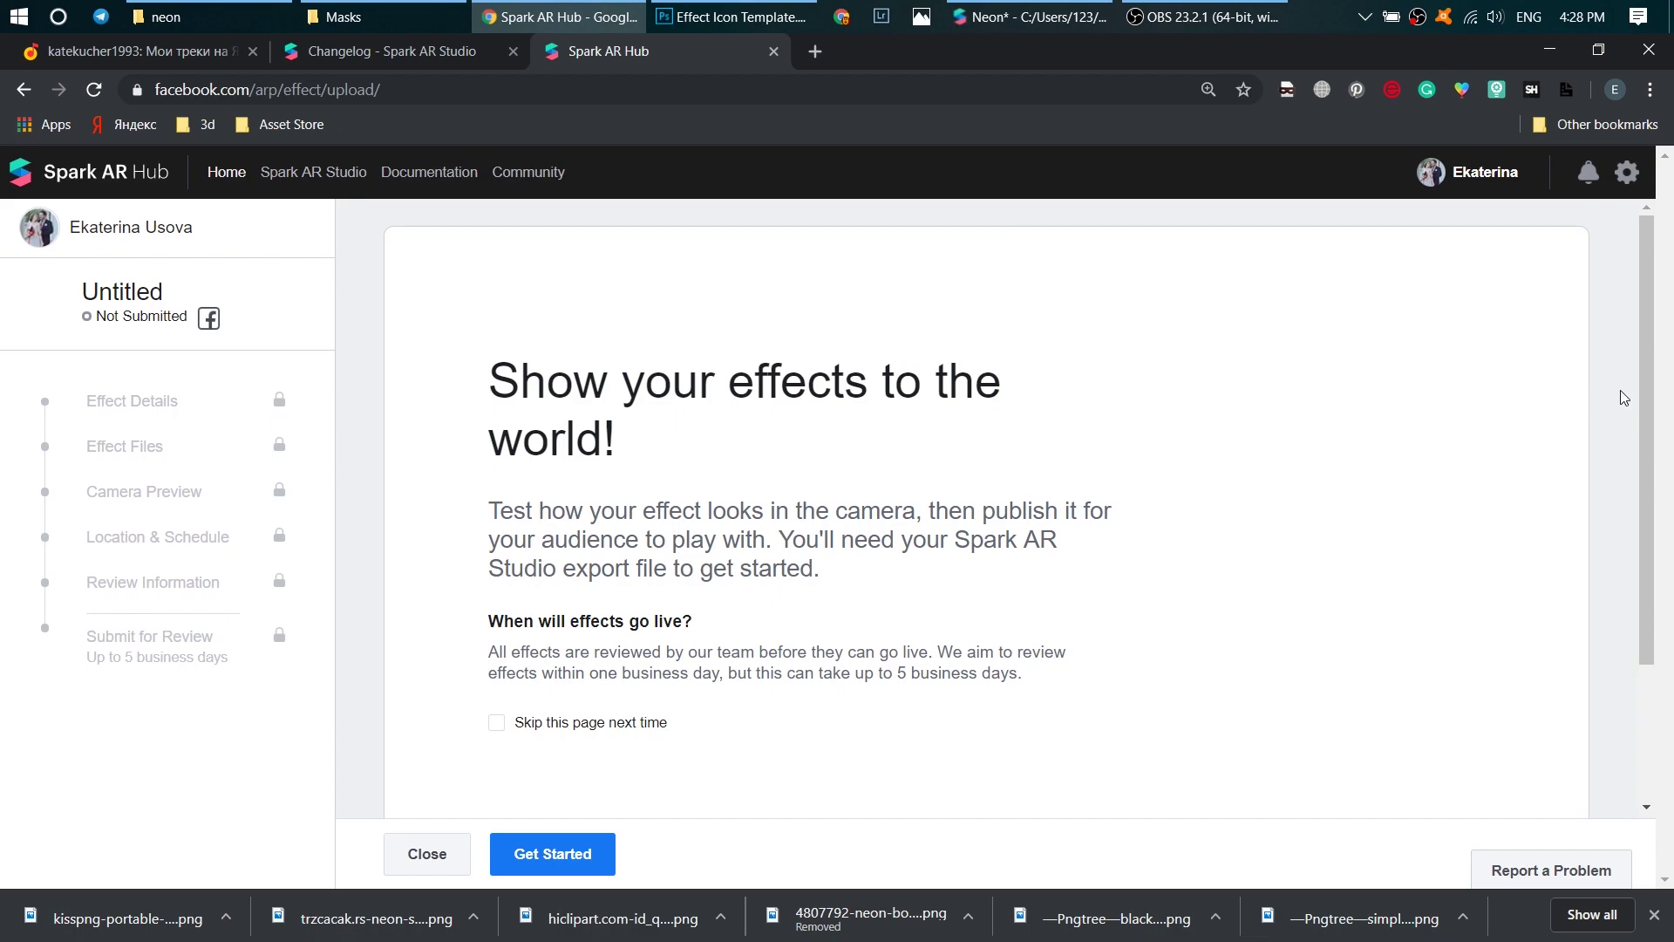
pyautogui.scroll(-1, 1644, 523)
pyautogui.click(552, 852)
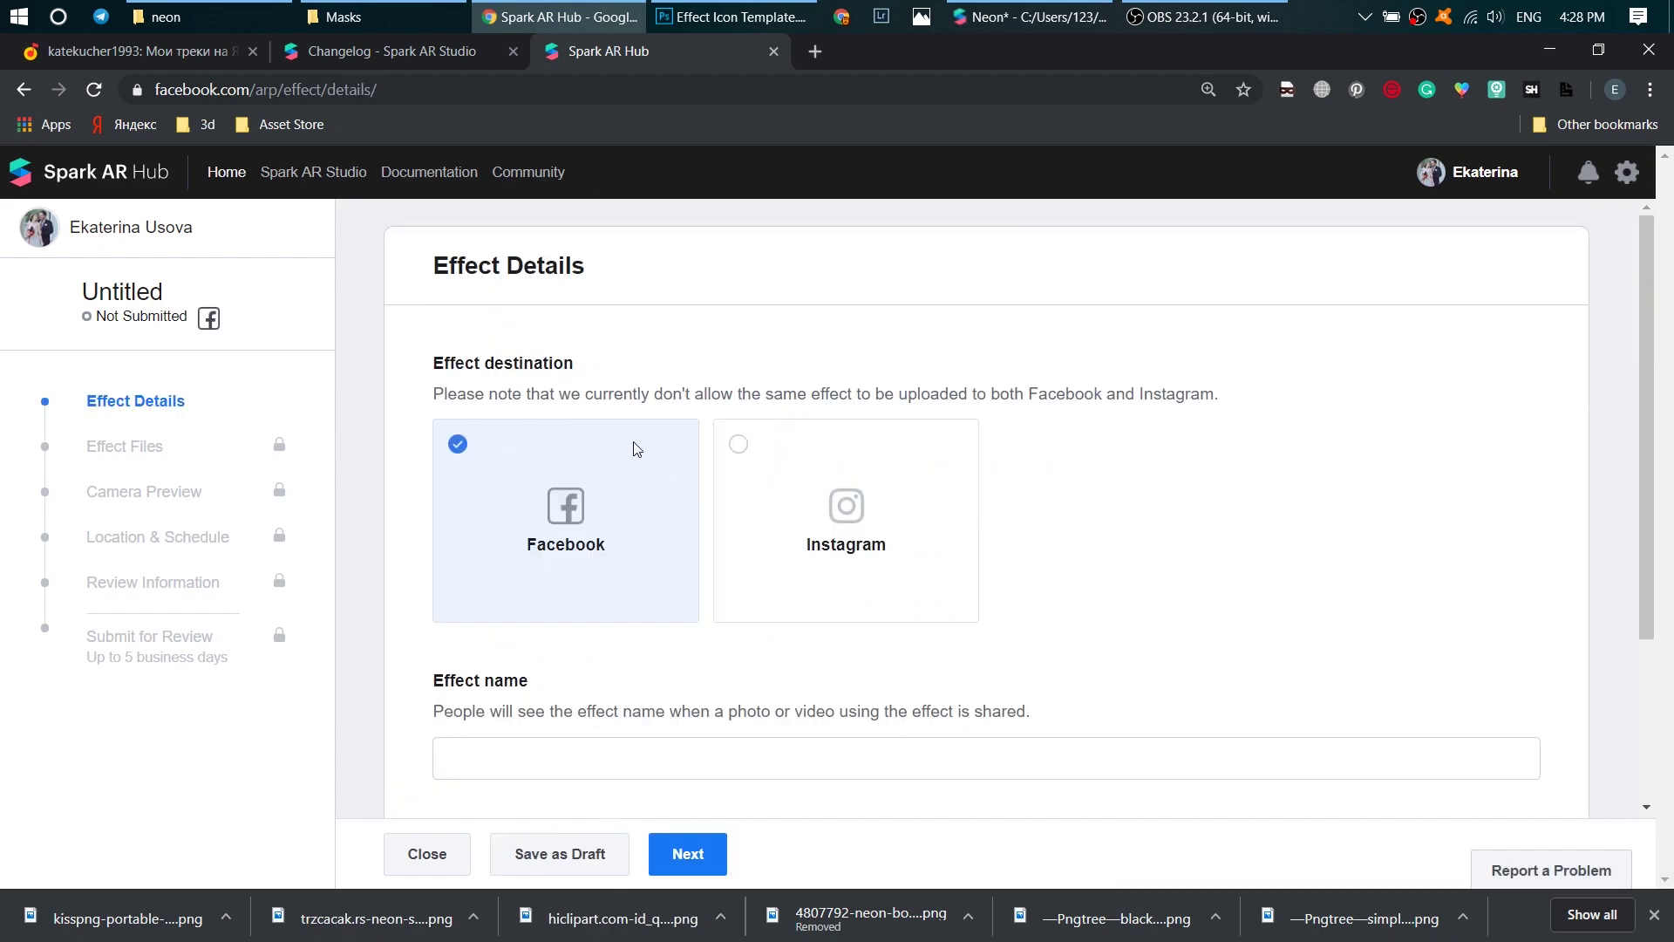
pyautogui.click(740, 447)
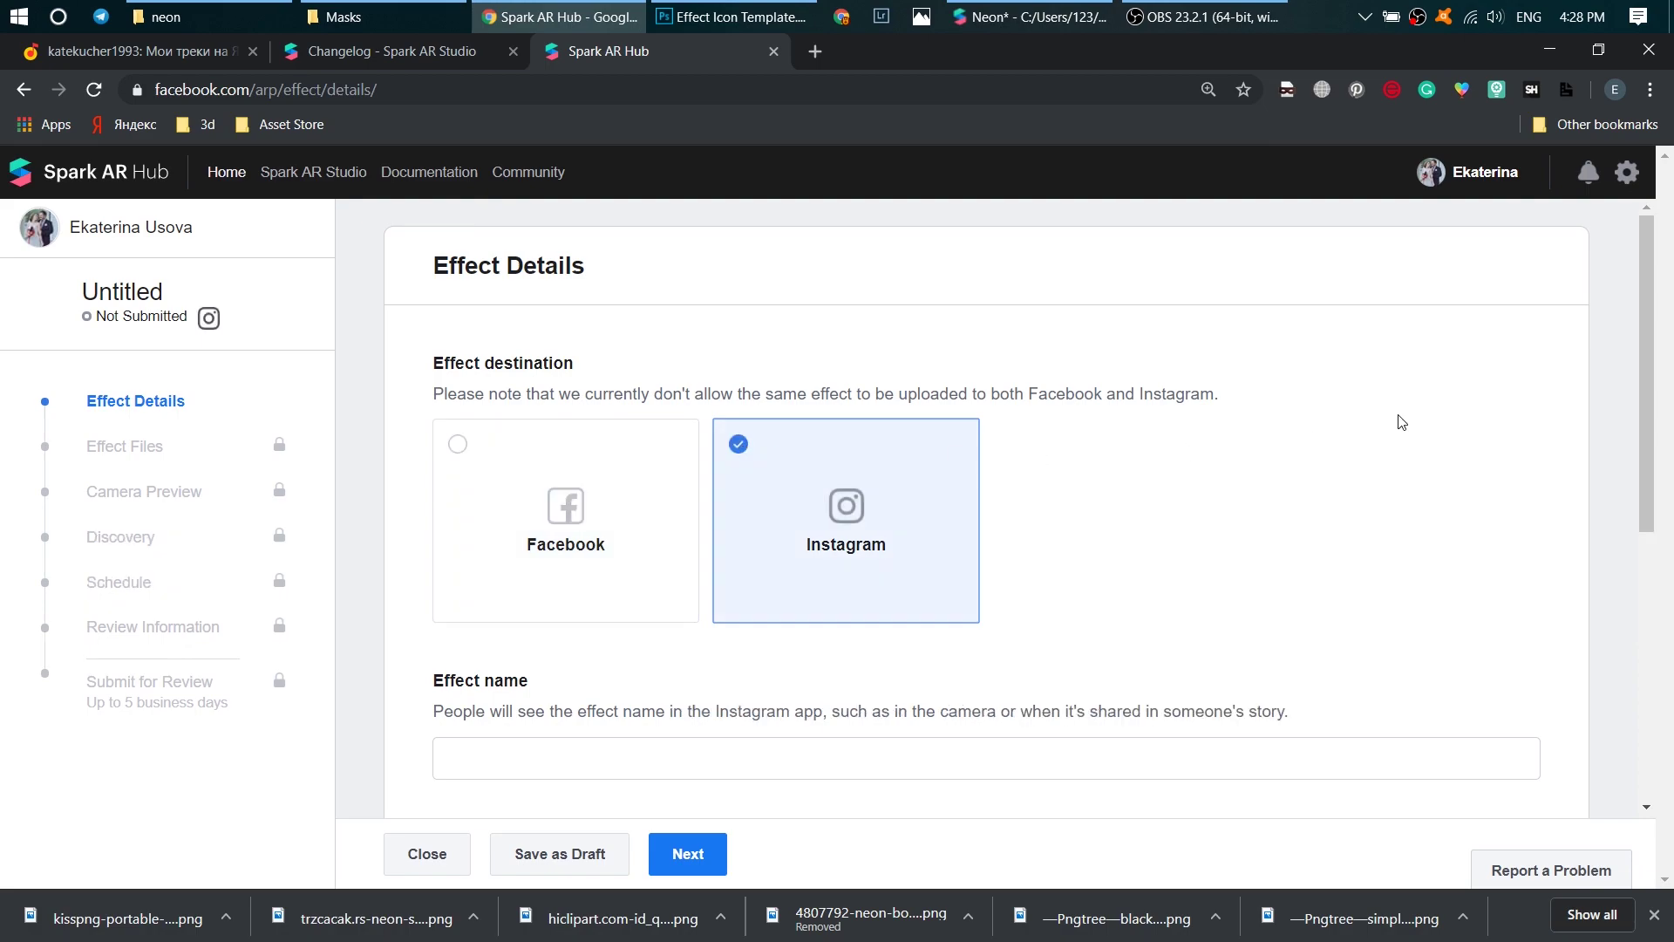
pyautogui.moveTo(1648, 317); pyautogui.dragTo(1651, 401)
pyautogui.scroll(-1, 1651, 402)
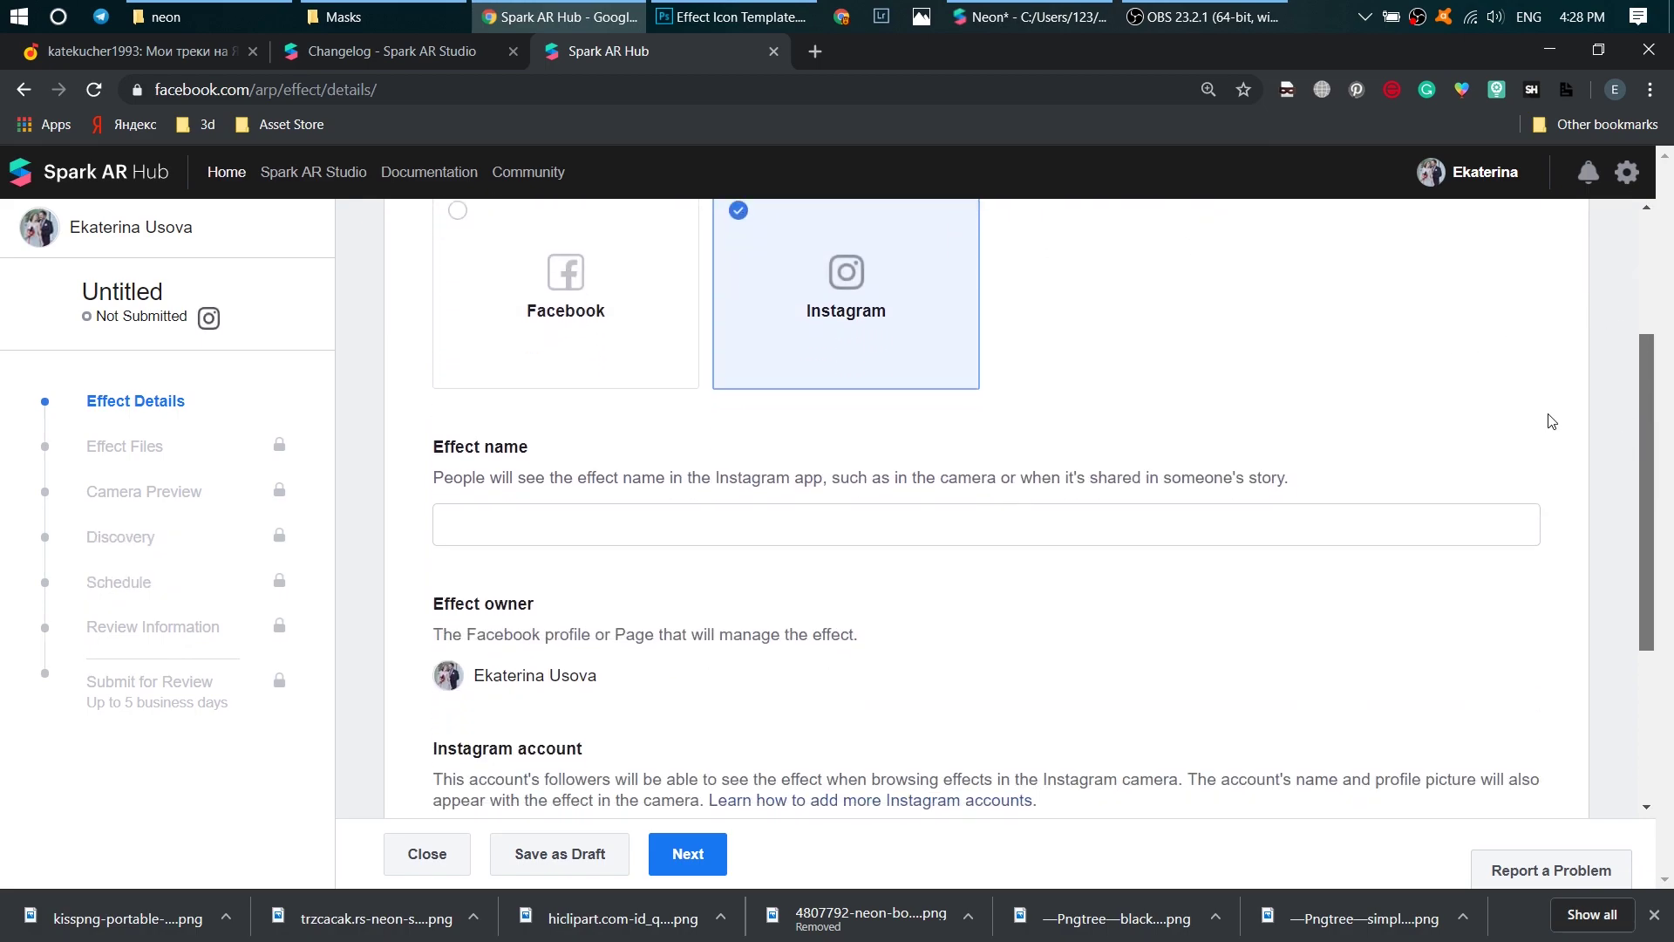
# Name the effect Neon_Stars, check the linked Instagram account and continue to Effect Files
pyautogui.click(528, 520)
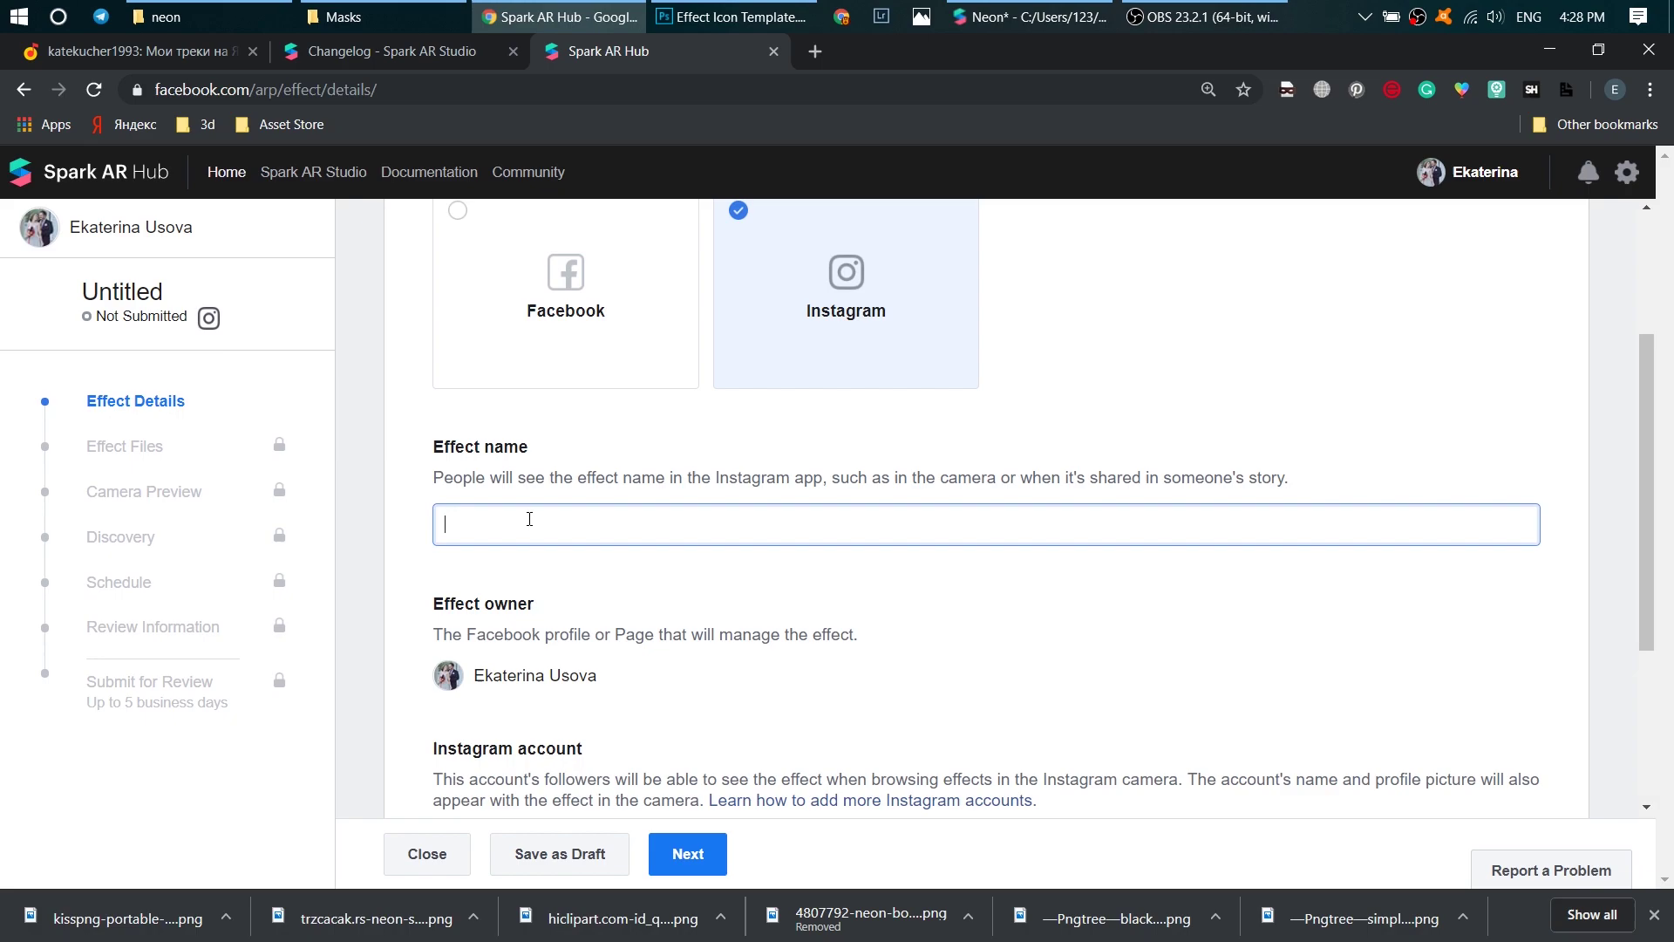
pyautogui.moveTo(424, 448); pyautogui.dragTo(529, 448)
pyautogui.click(537, 516)
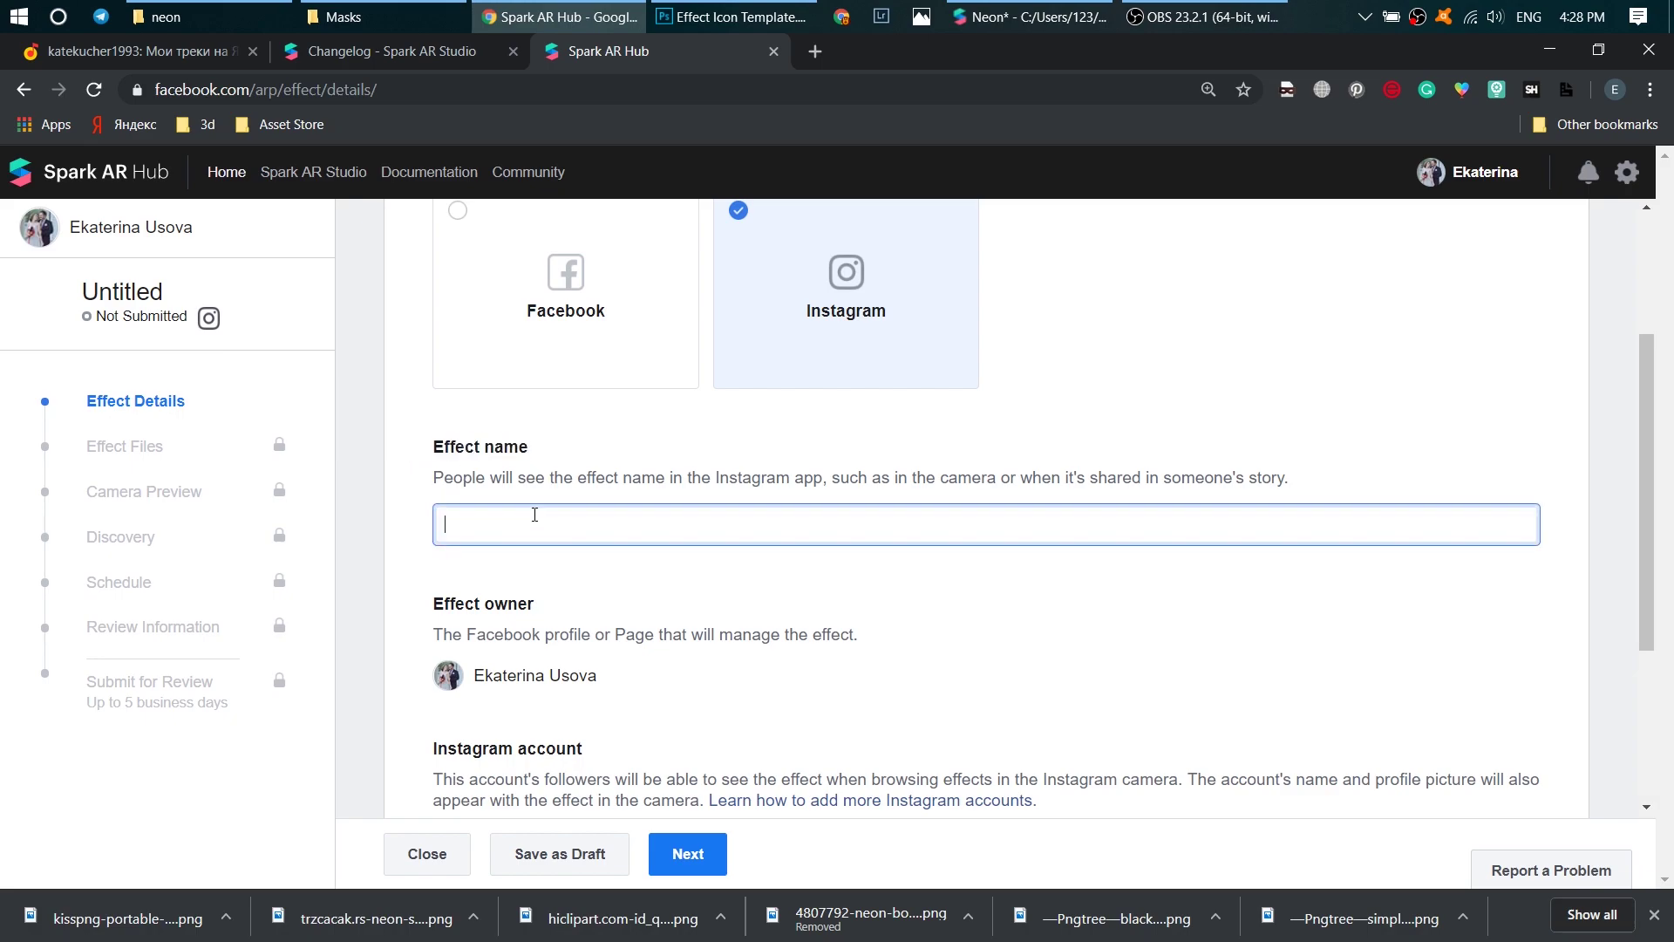
pyautogui.write('Ne')
pyautogui.write('on_Star')
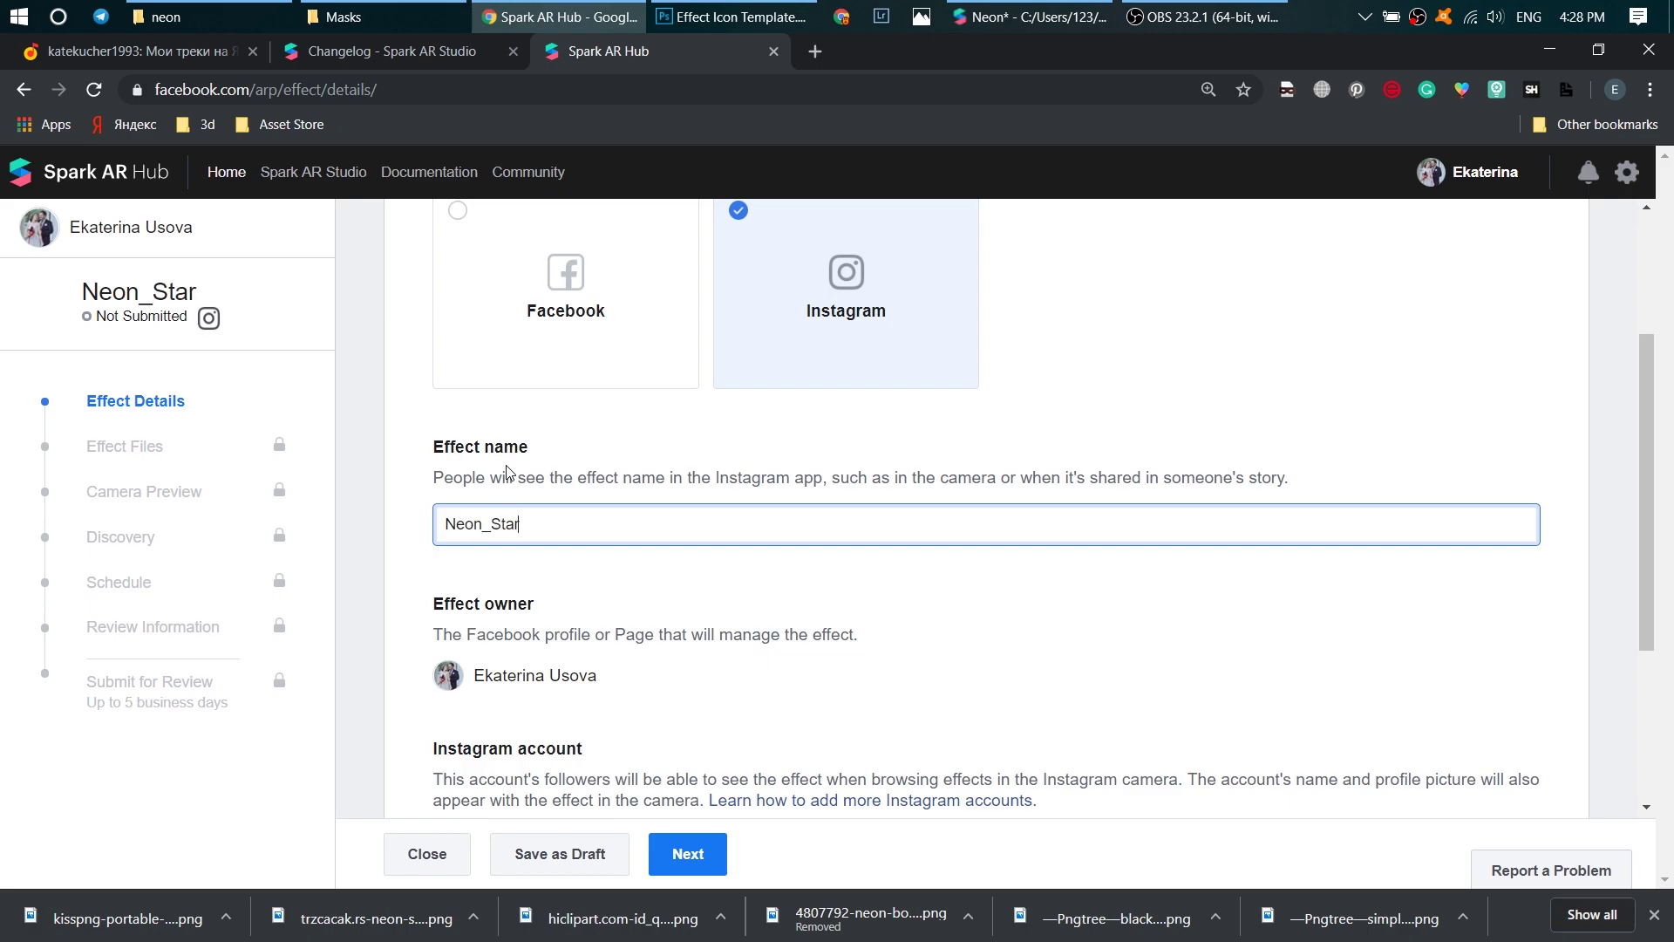
pyautogui.write('s')
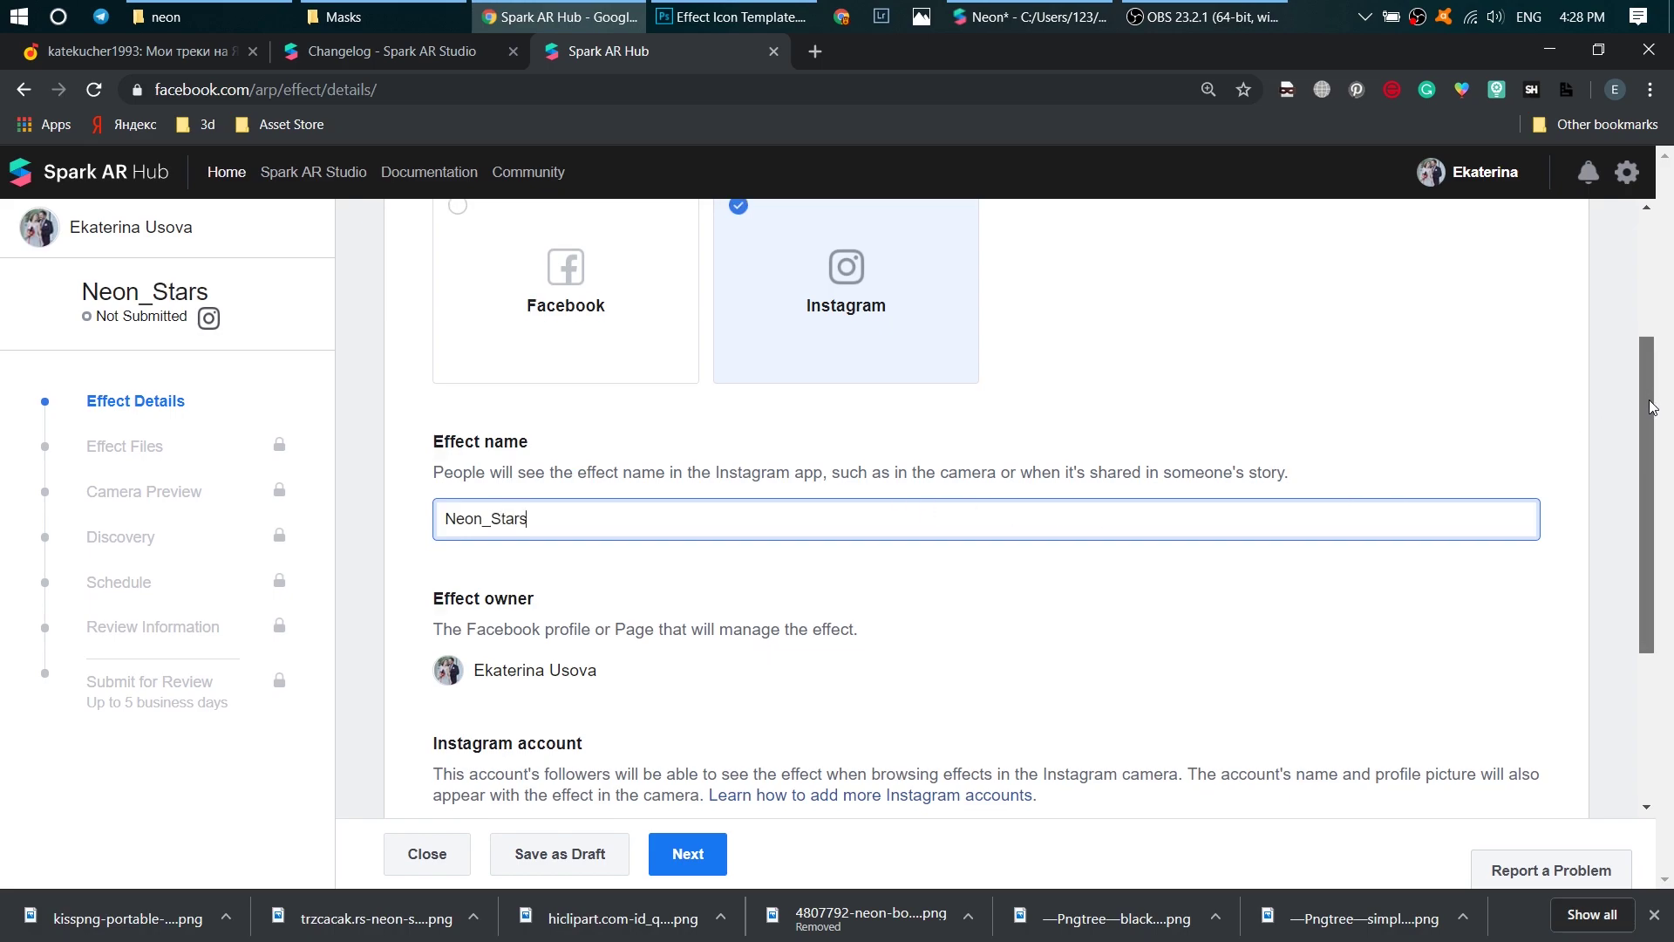
pyautogui.scroll(-2, 1026, 497)
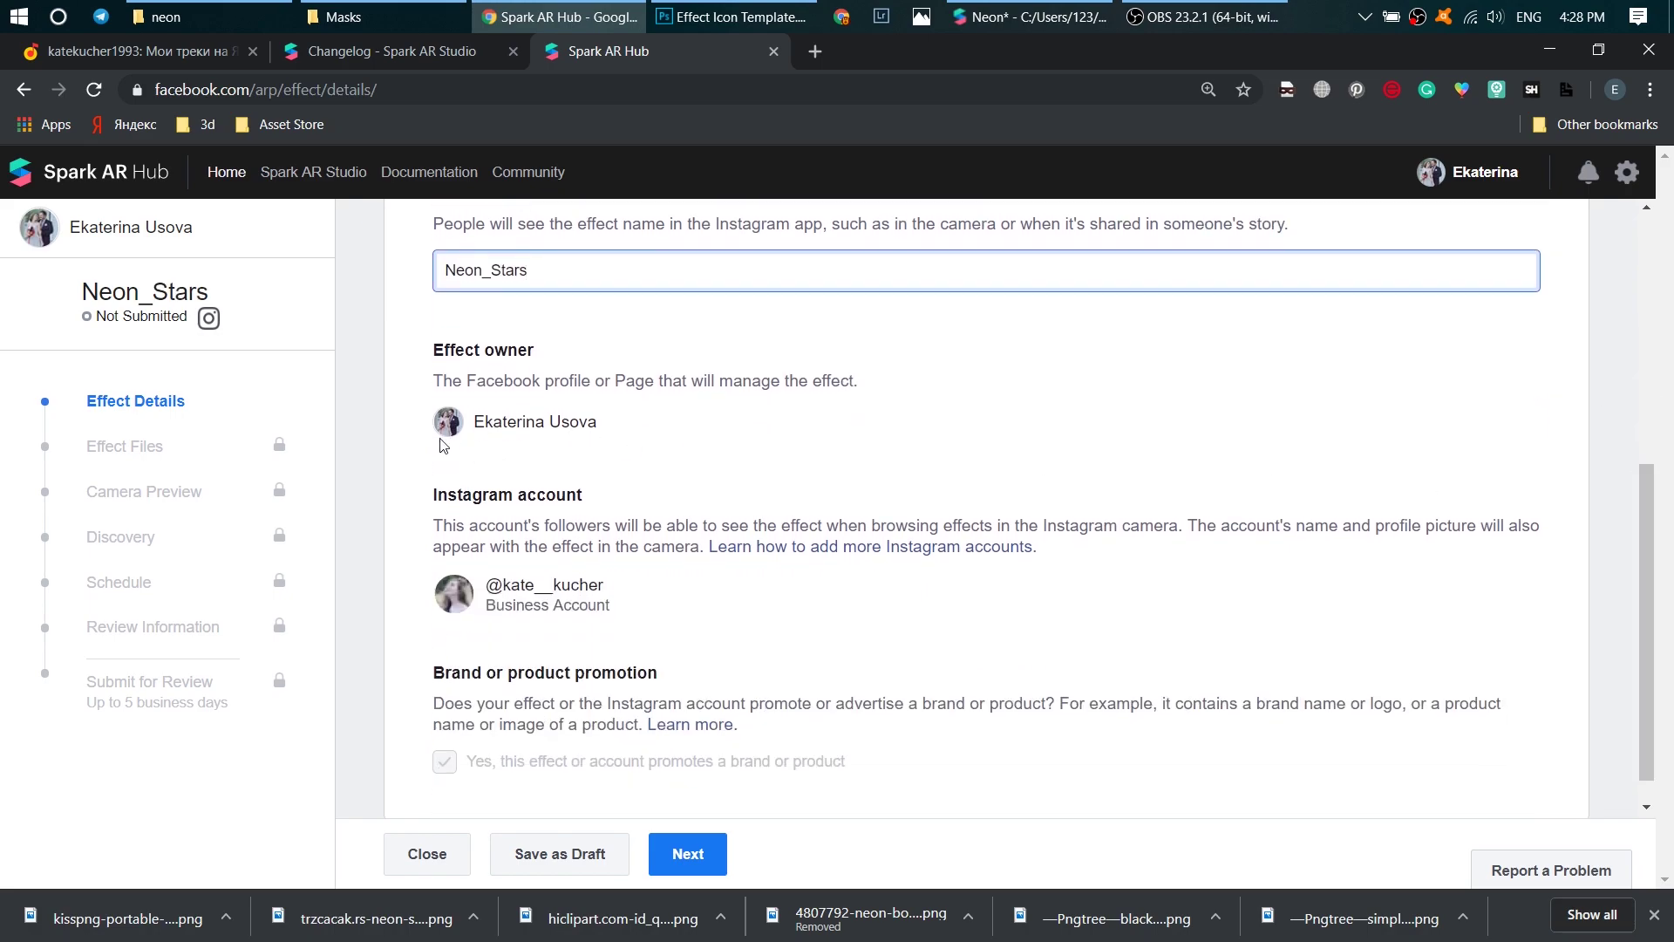
pyautogui.moveTo(430, 499); pyautogui.dragTo(603, 500)
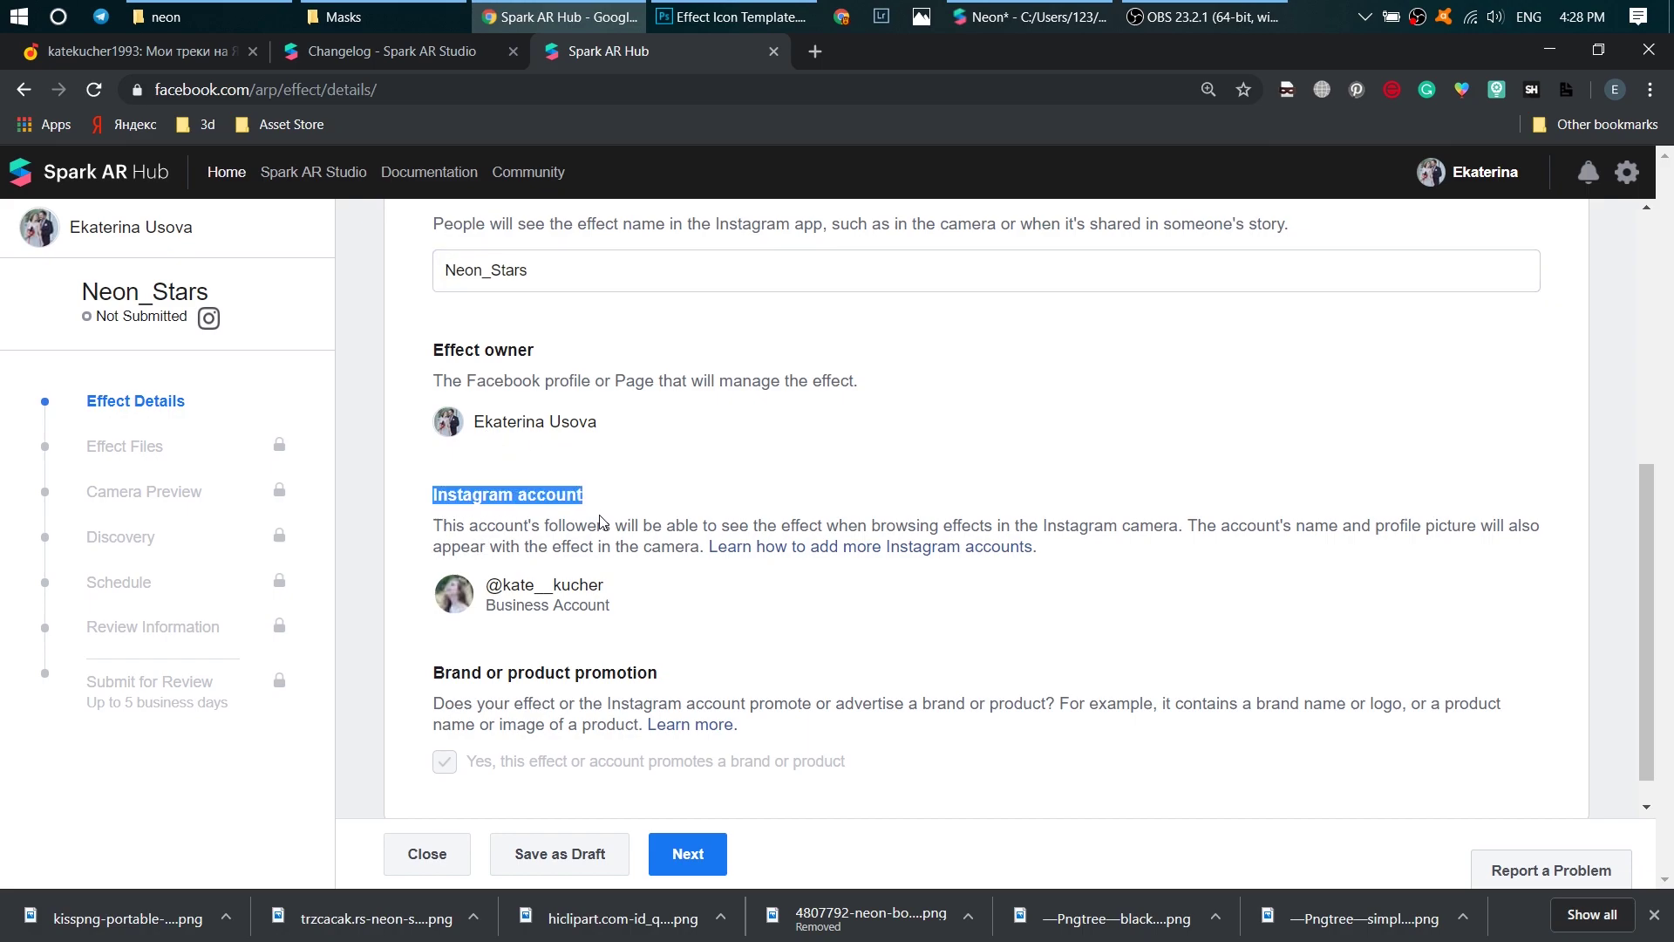
pyautogui.click(575, 530)
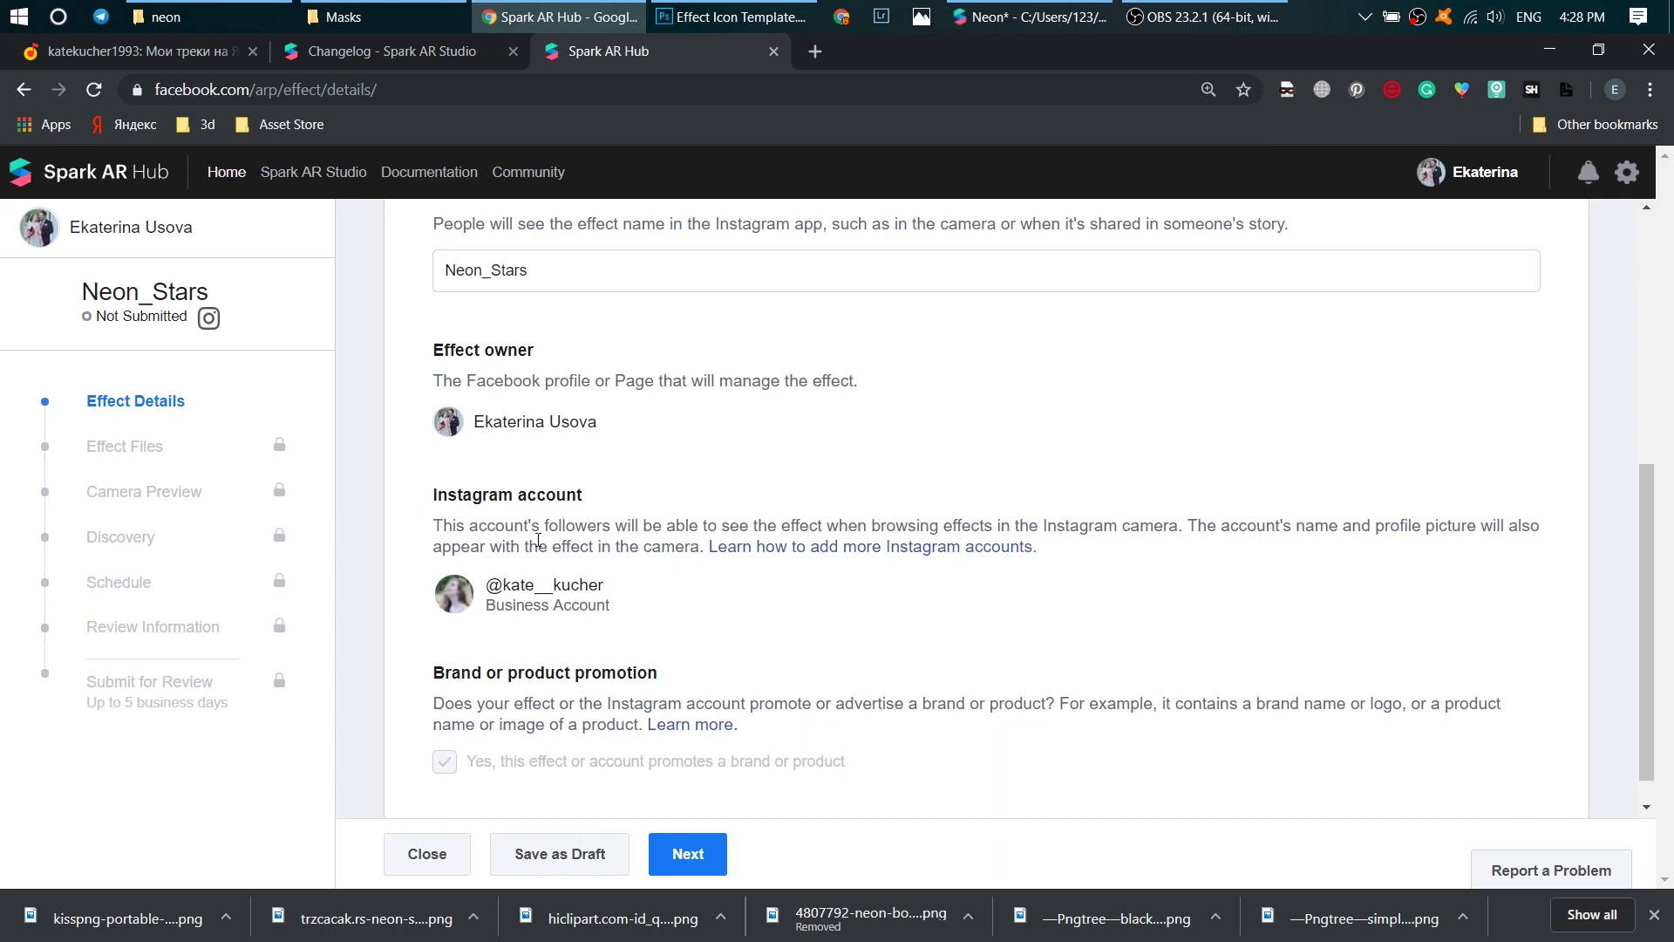
pyautogui.moveTo(495, 584); pyautogui.dragTo(641, 592)
pyautogui.click(1034, 523)
pyautogui.moveTo(1648, 590); pyautogui.dragTo(1657, 610)
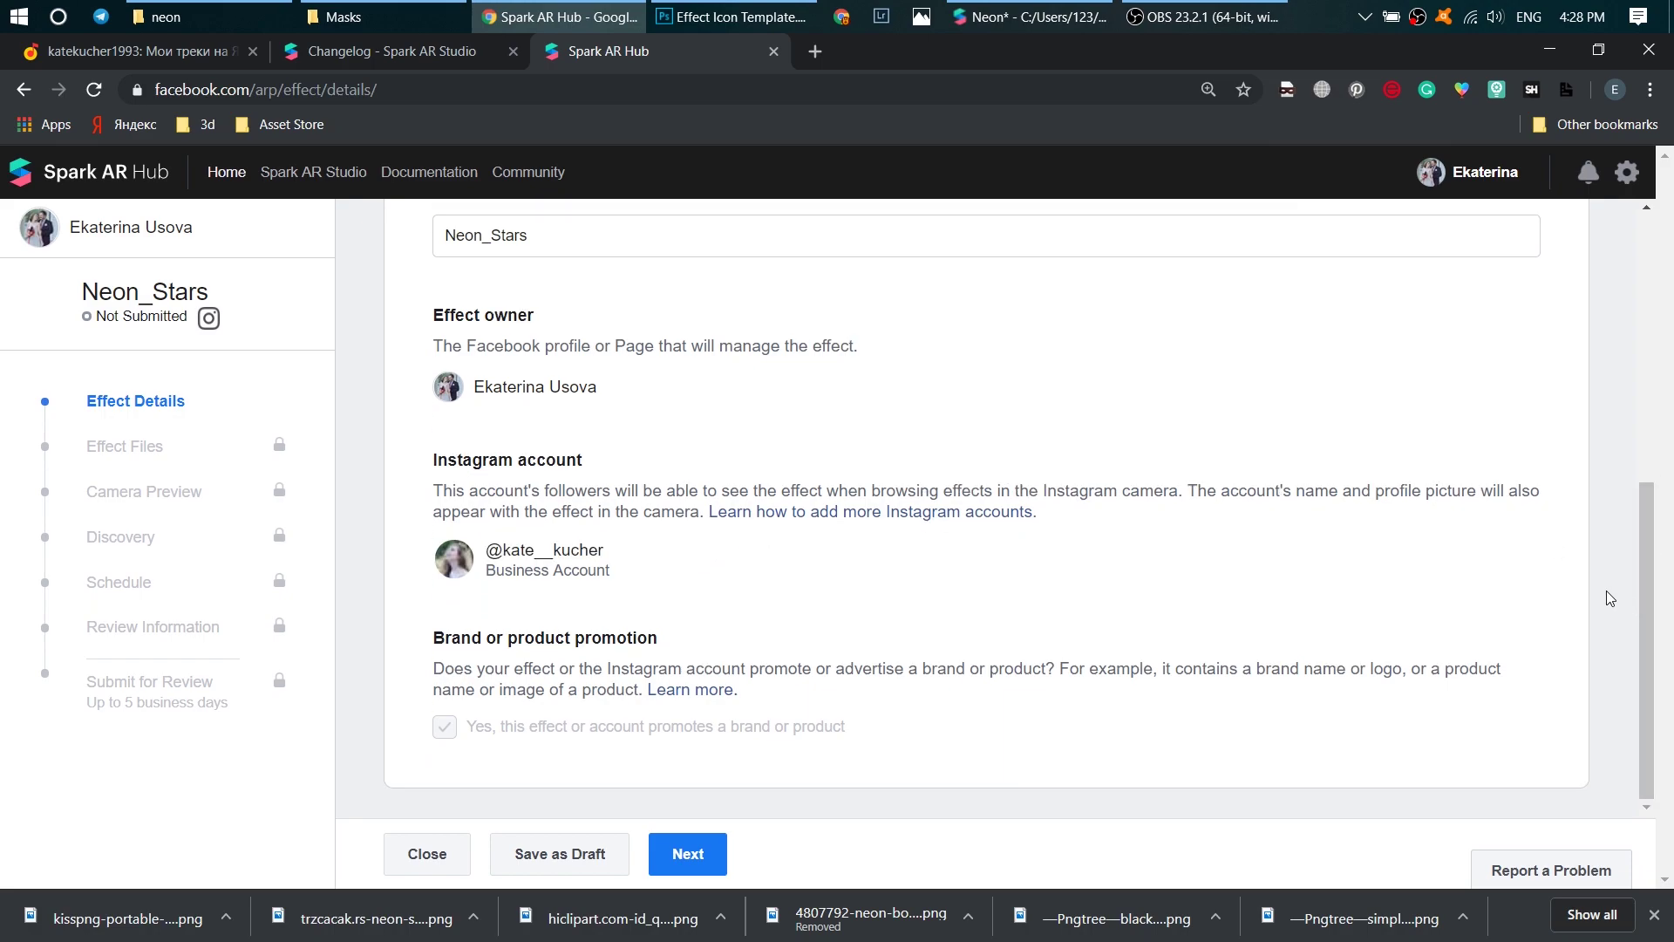
pyautogui.click(691, 853)
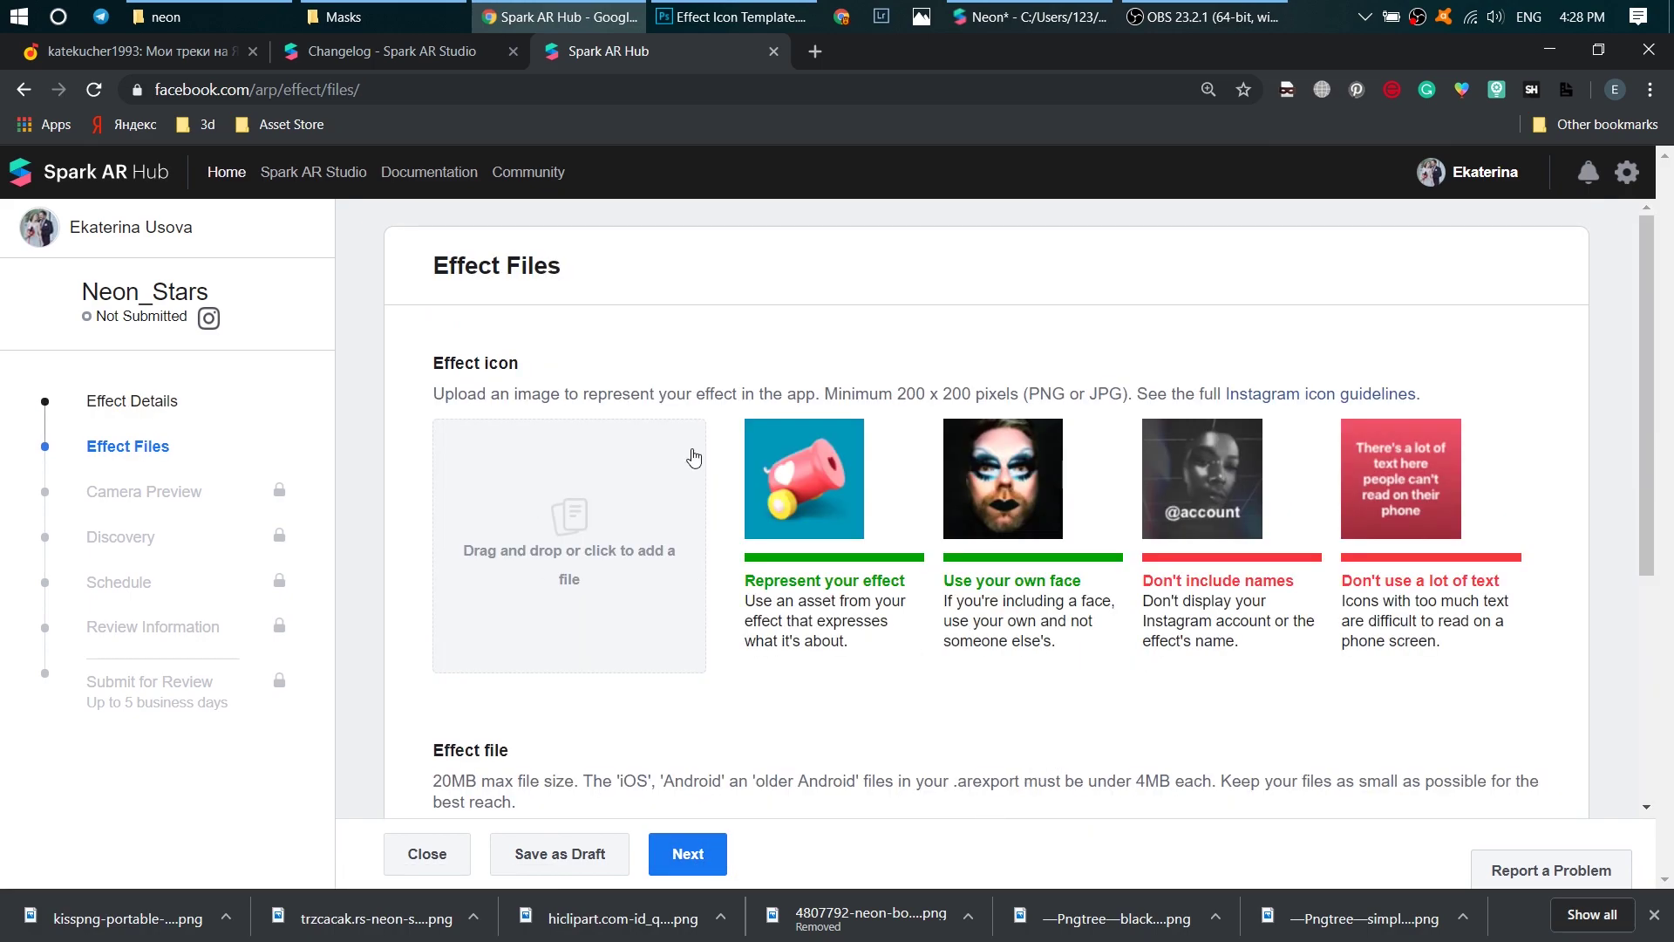
pyautogui.moveTo(1644, 357); pyautogui.dragTo(1644, 399)
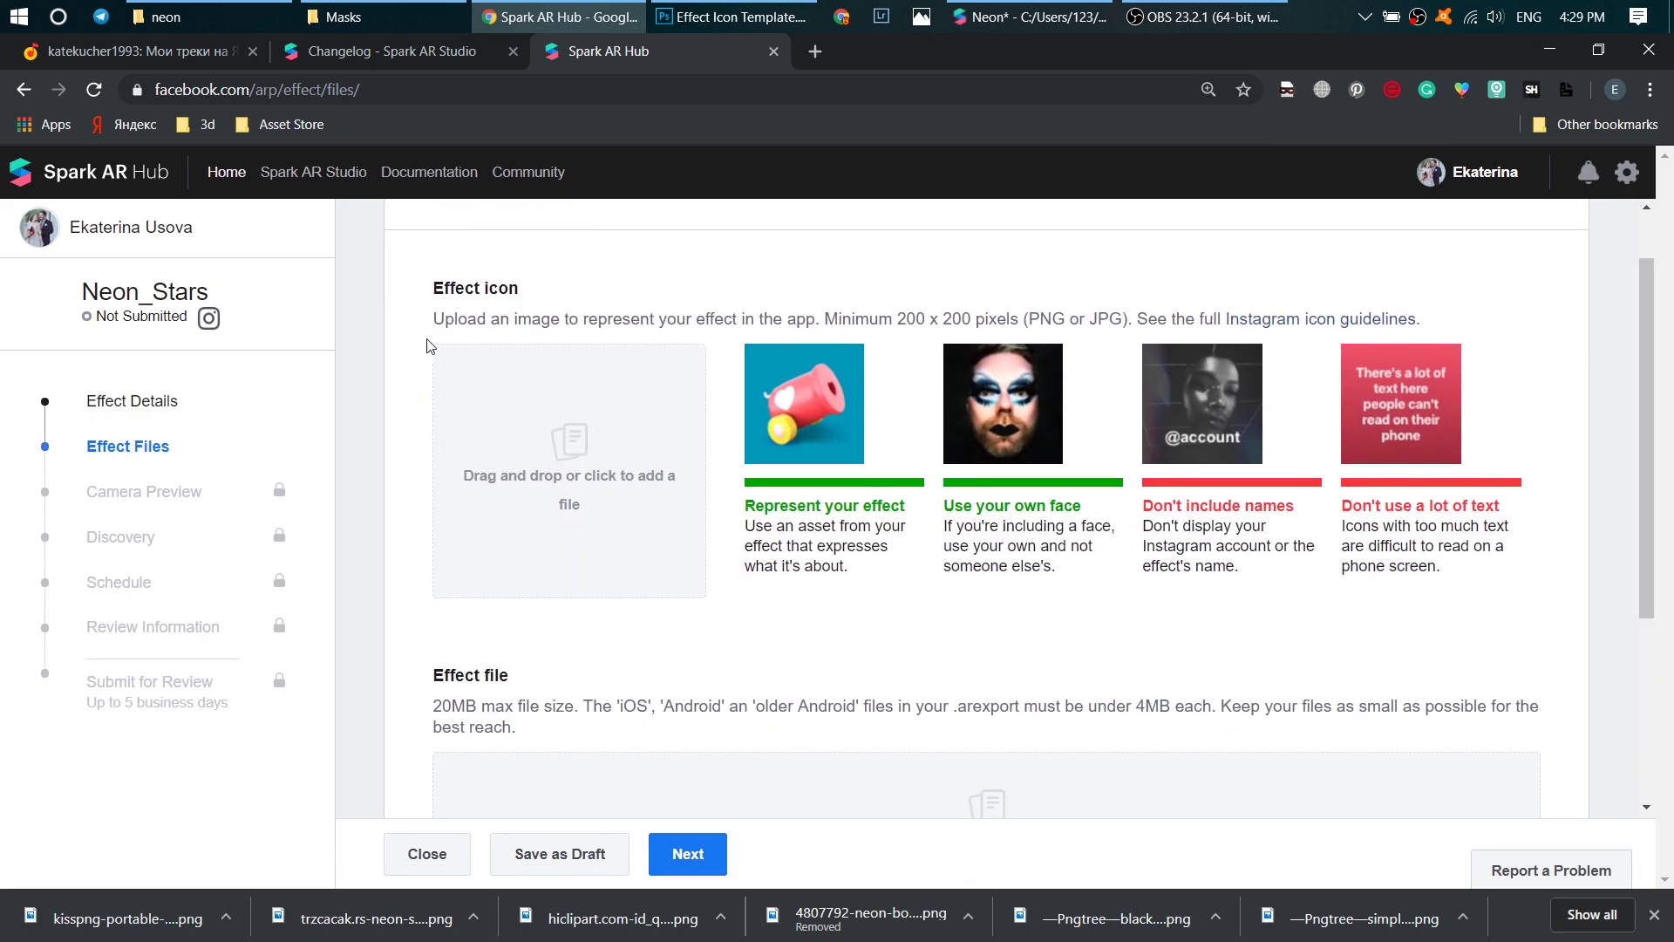
# Set neon_png.png as the cropped effect icon and upload the icon and effect file
pyautogui.moveTo(438, 287); pyautogui.dragTo(548, 291)
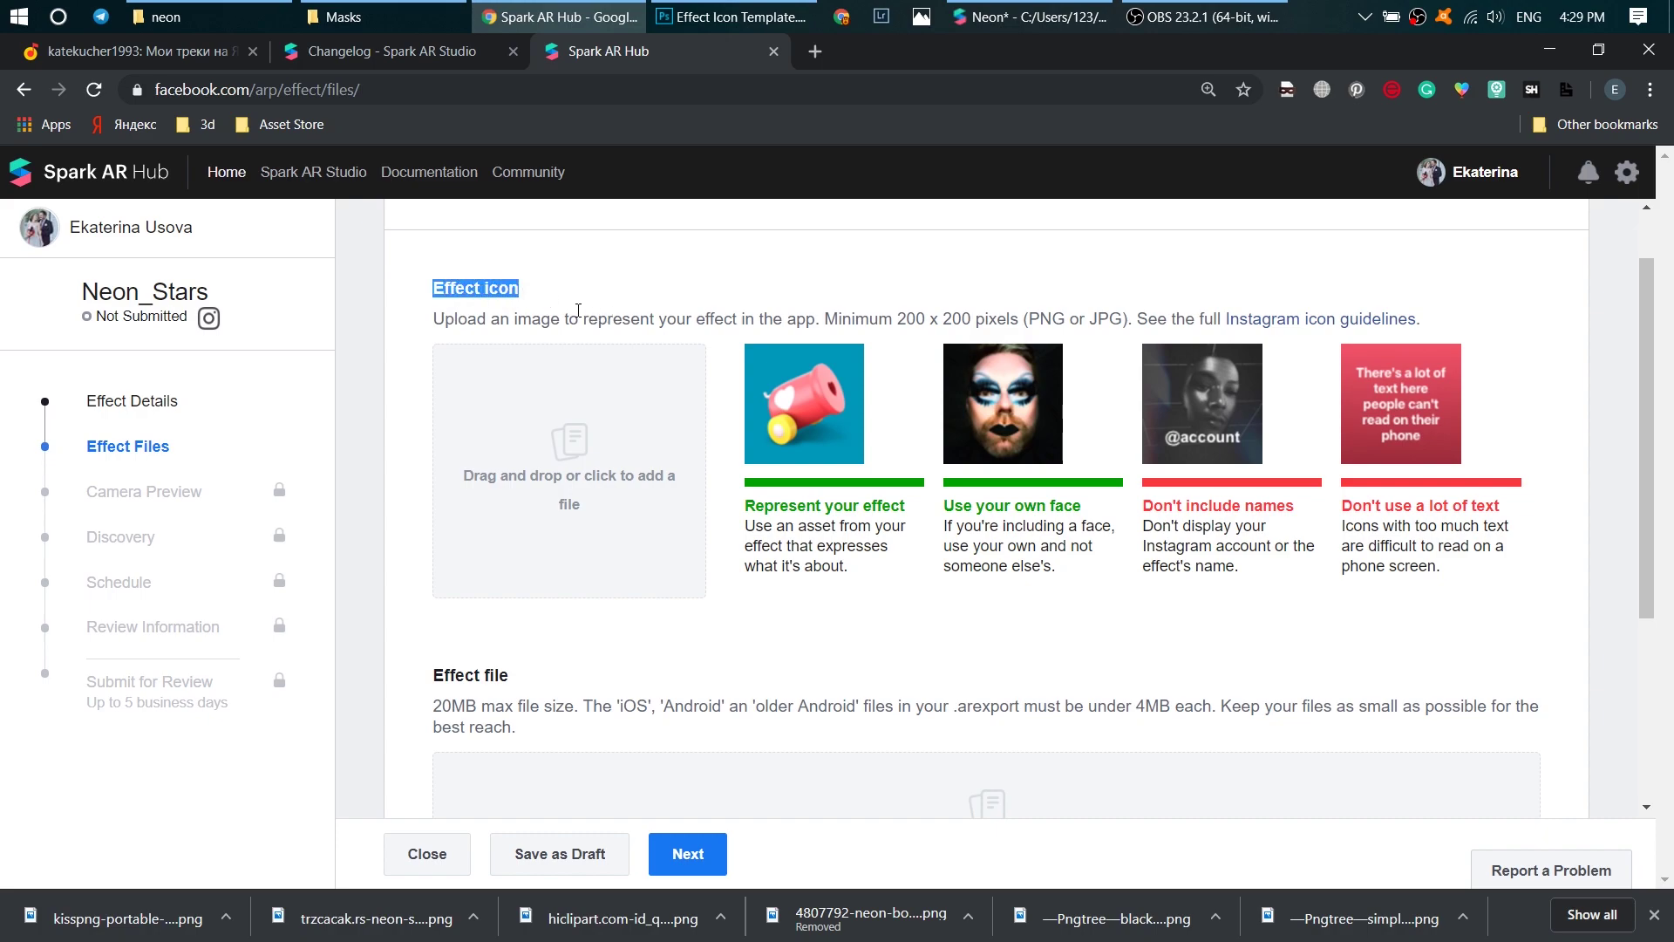
pyautogui.moveTo(1646, 373); pyautogui.dragTo(1587, 490)
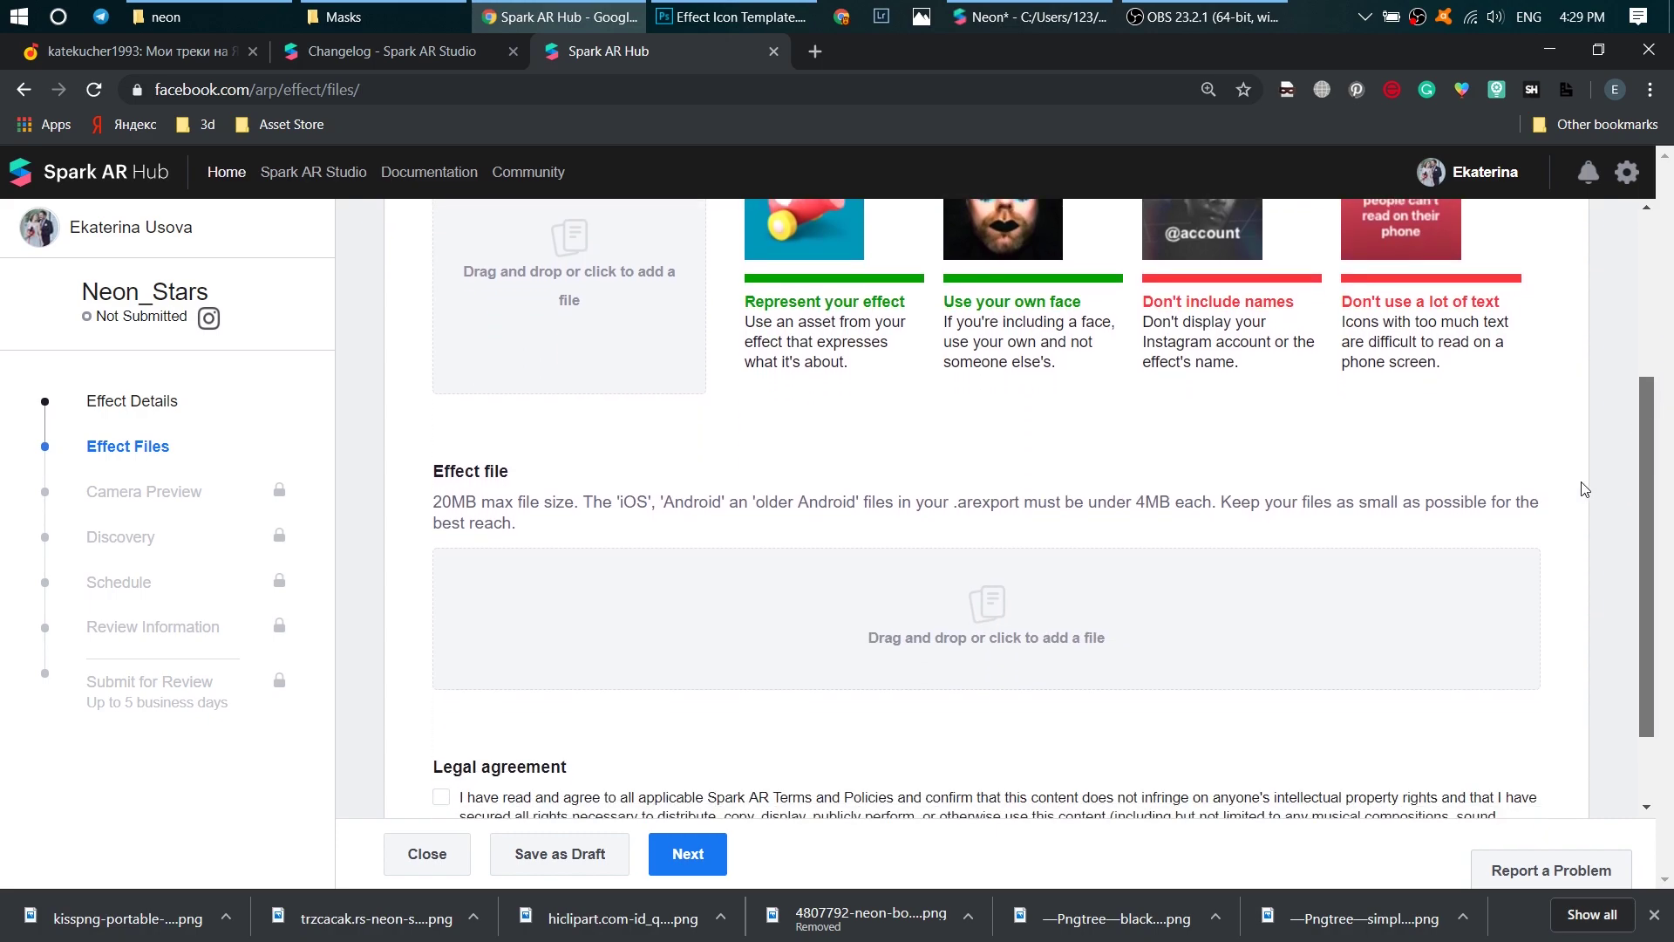
pyautogui.click(582, 305)
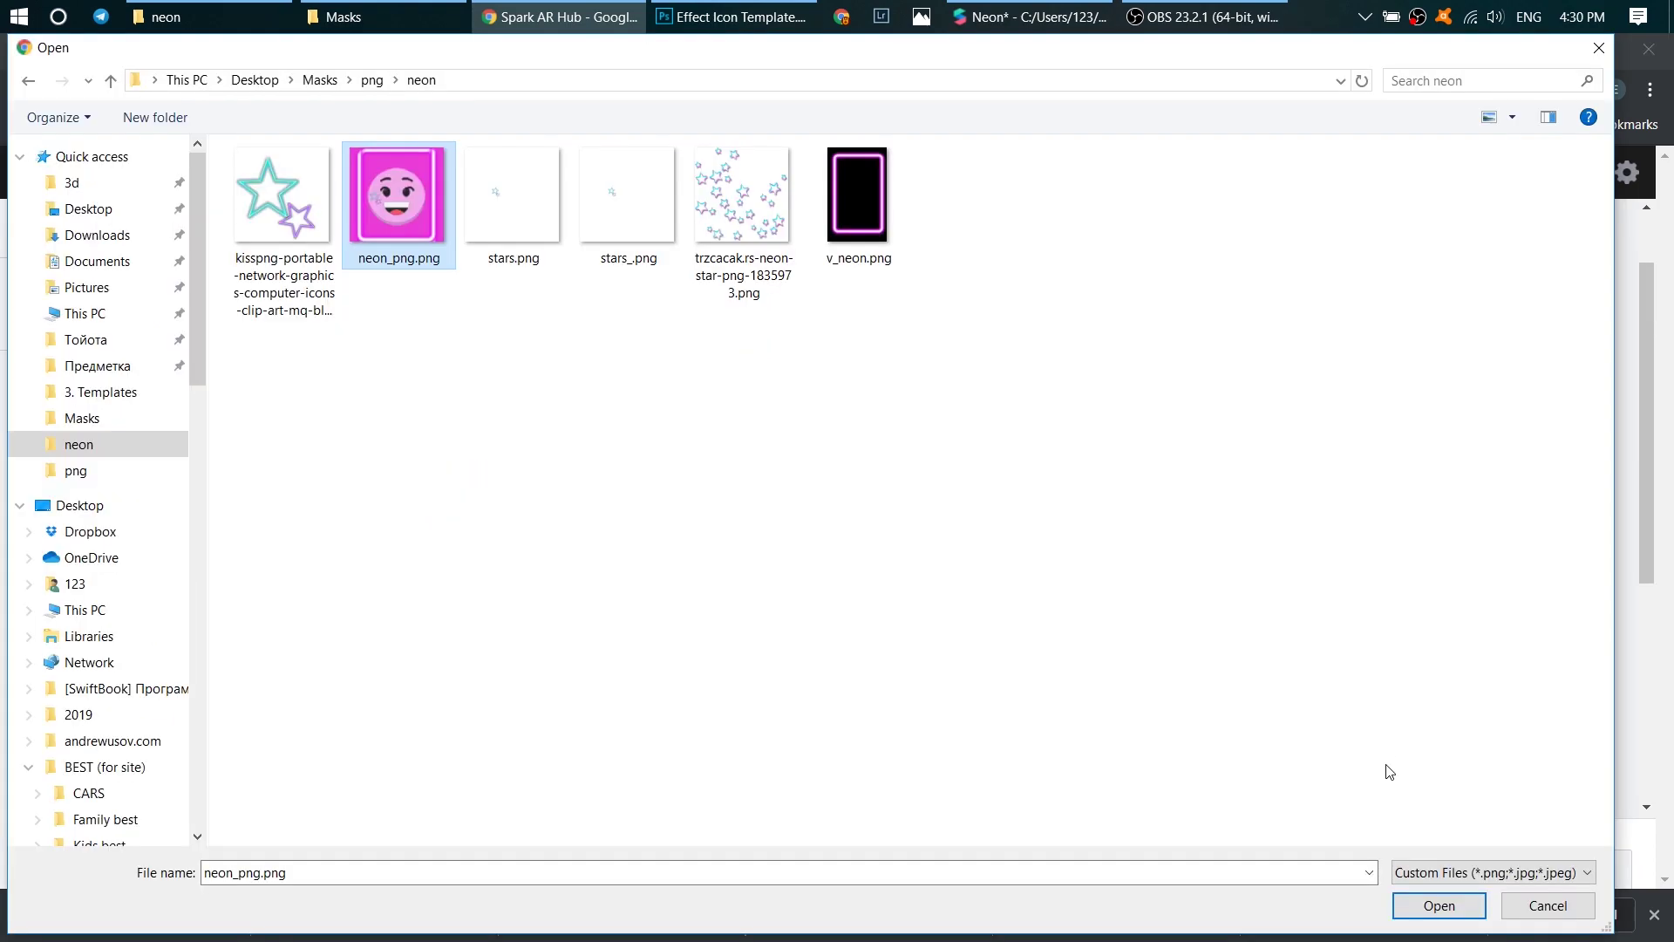
pyautogui.press('Return')
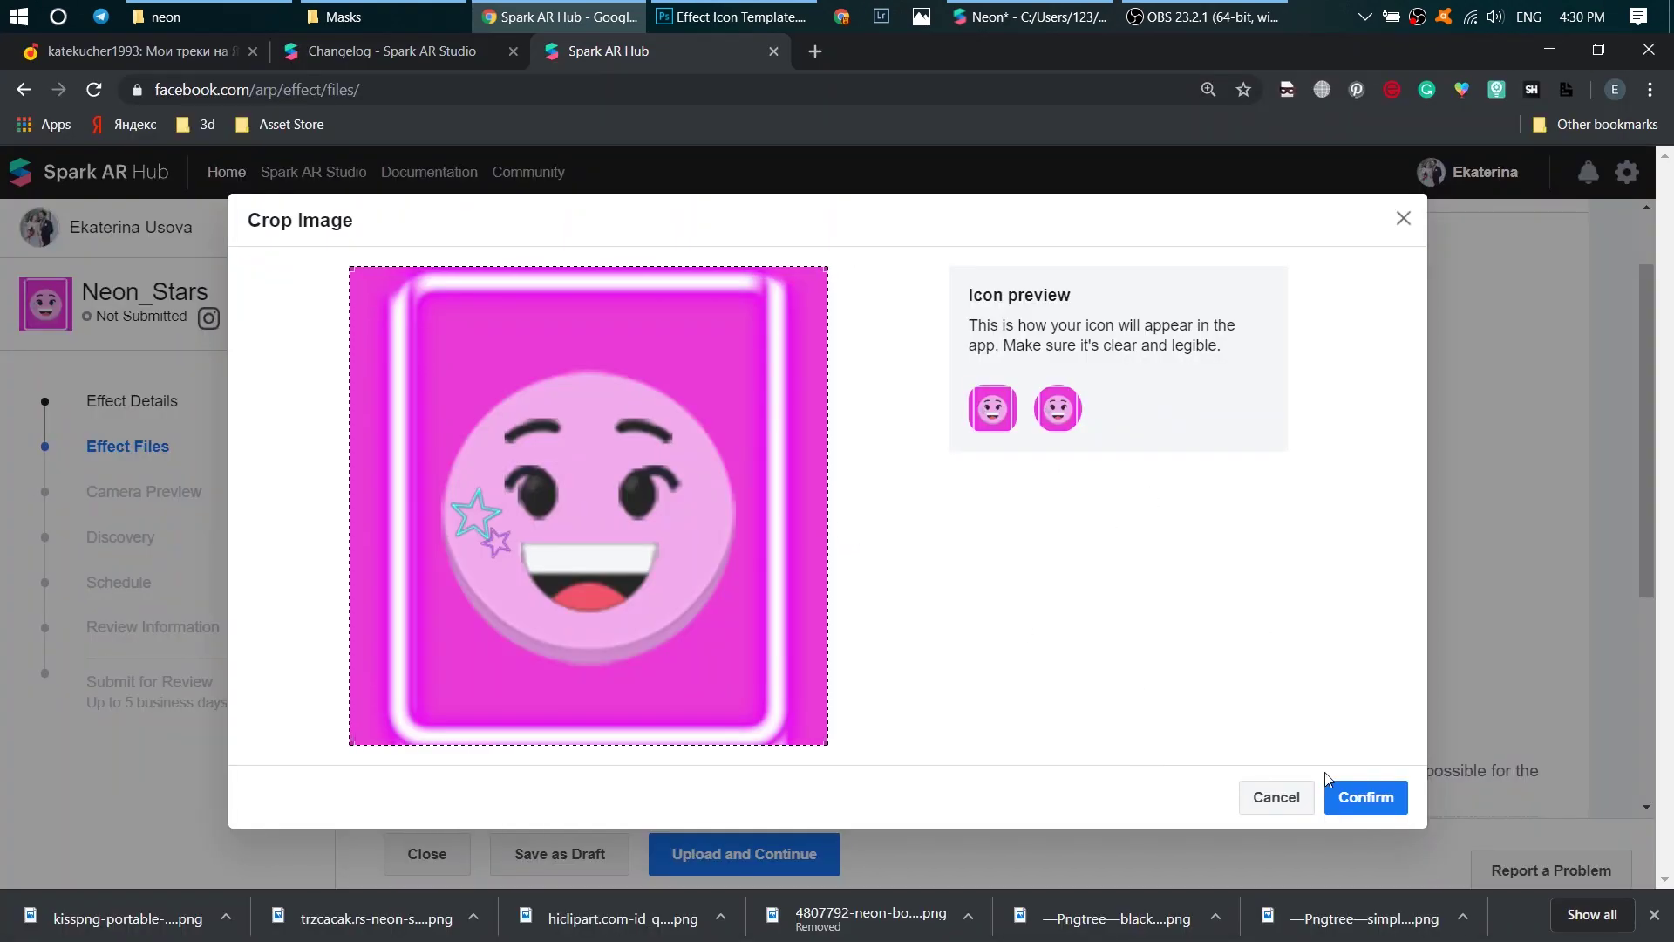
pyautogui.click(1356, 800)
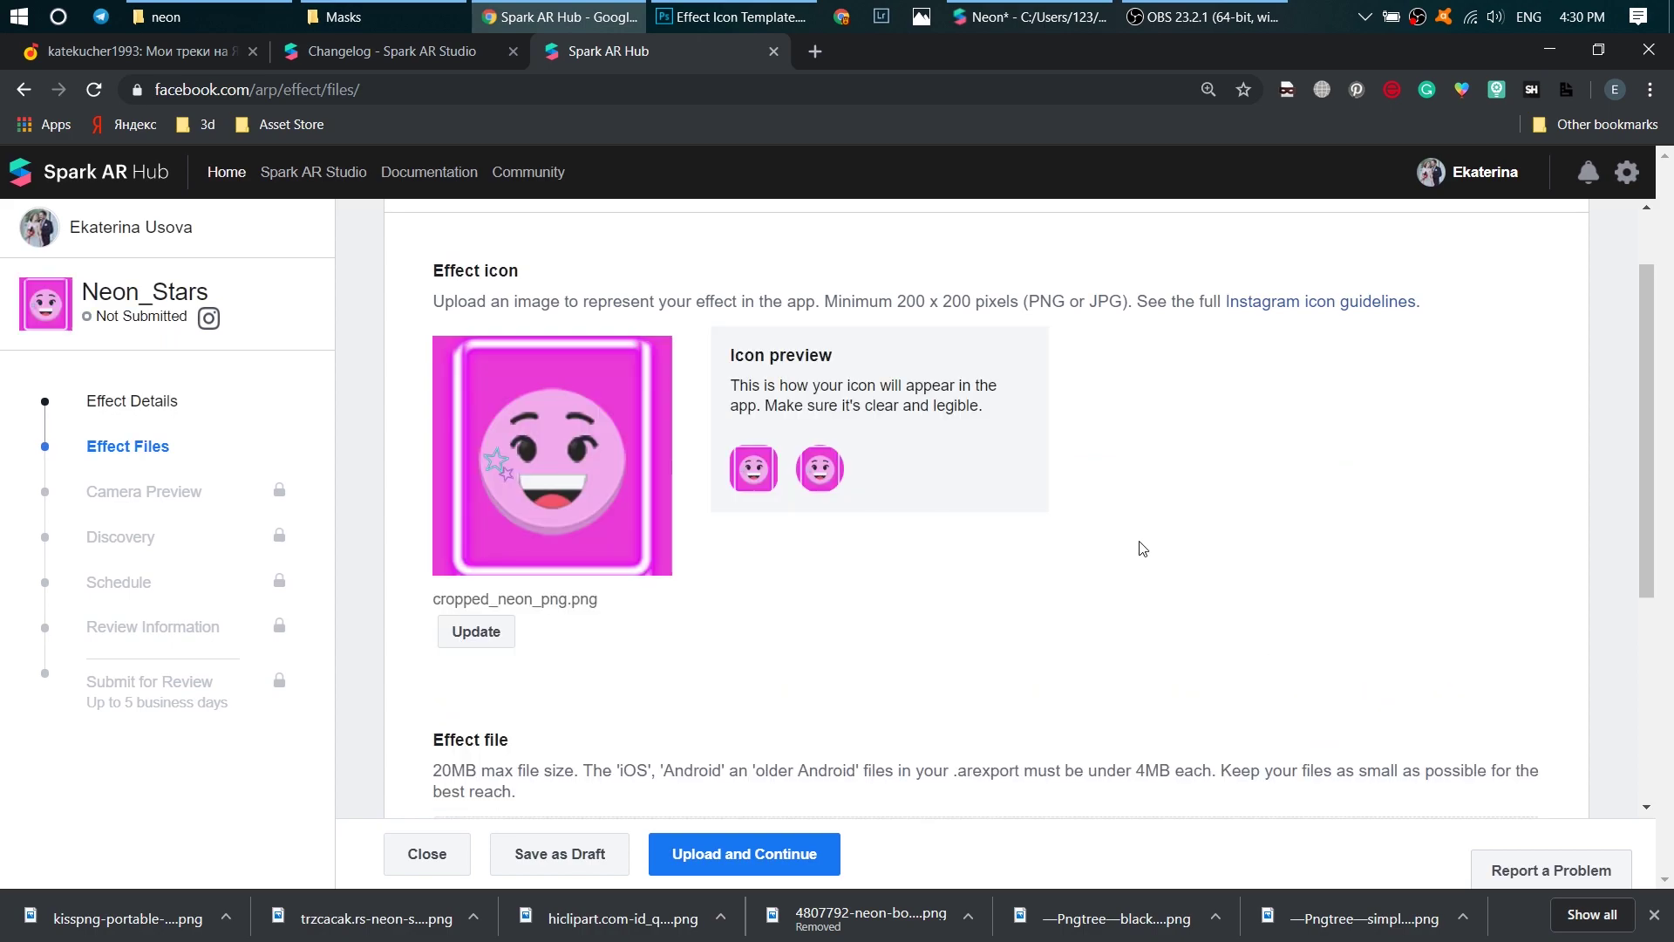
pyautogui.scroll(-3, 1522, 444)
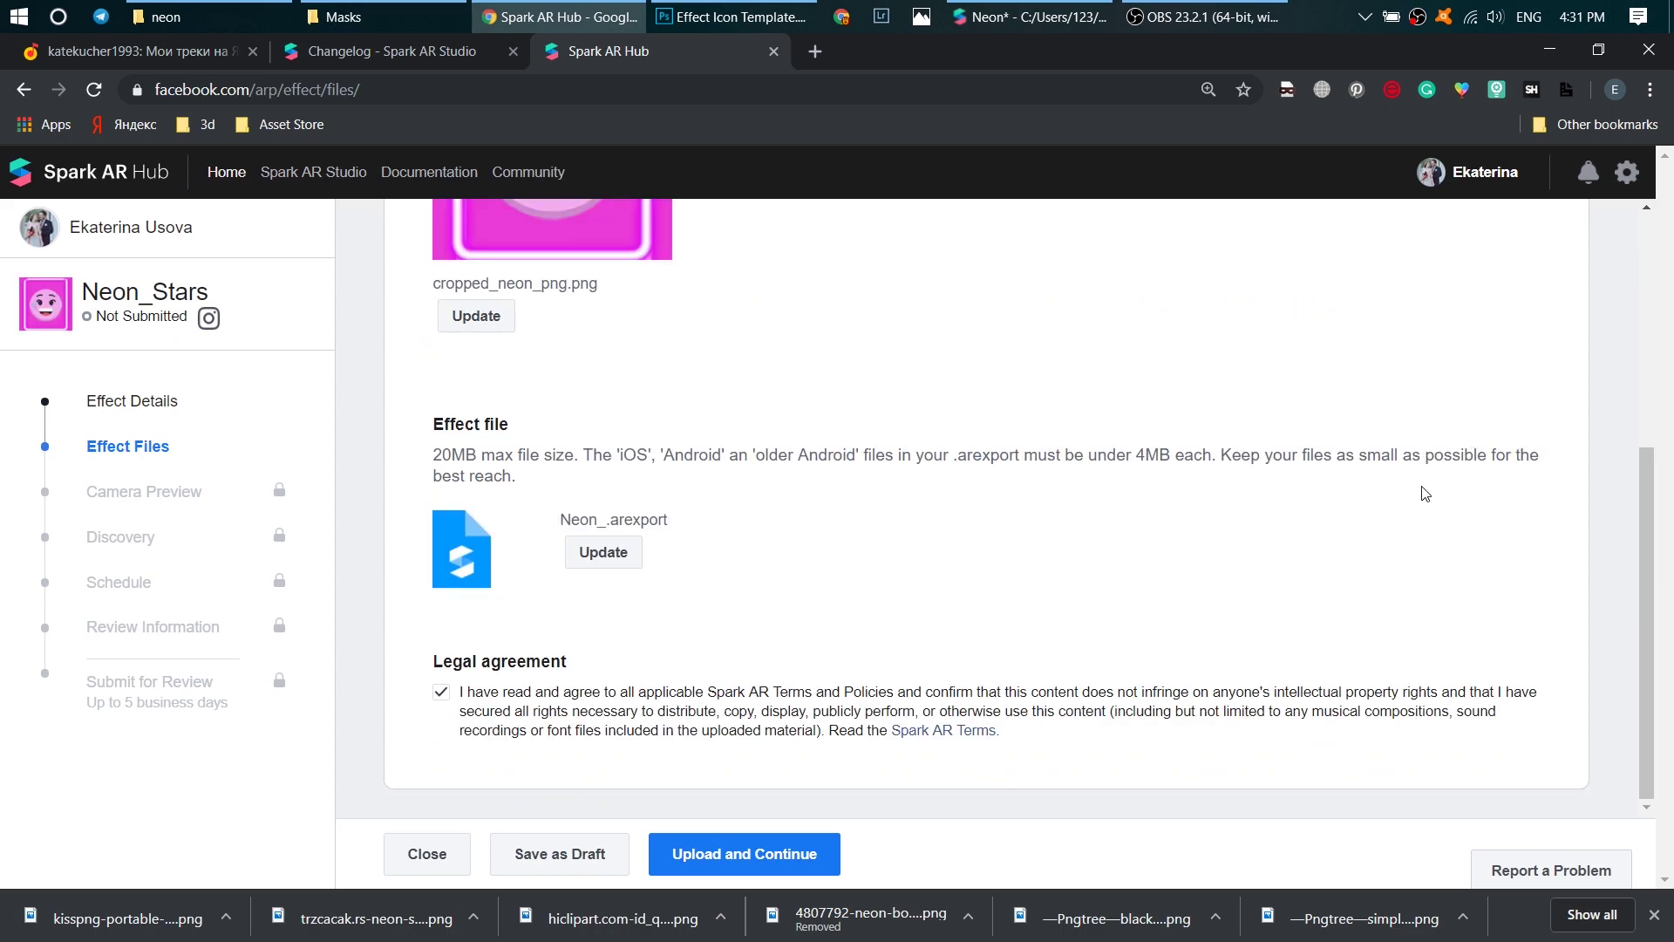
pyautogui.click(746, 857)
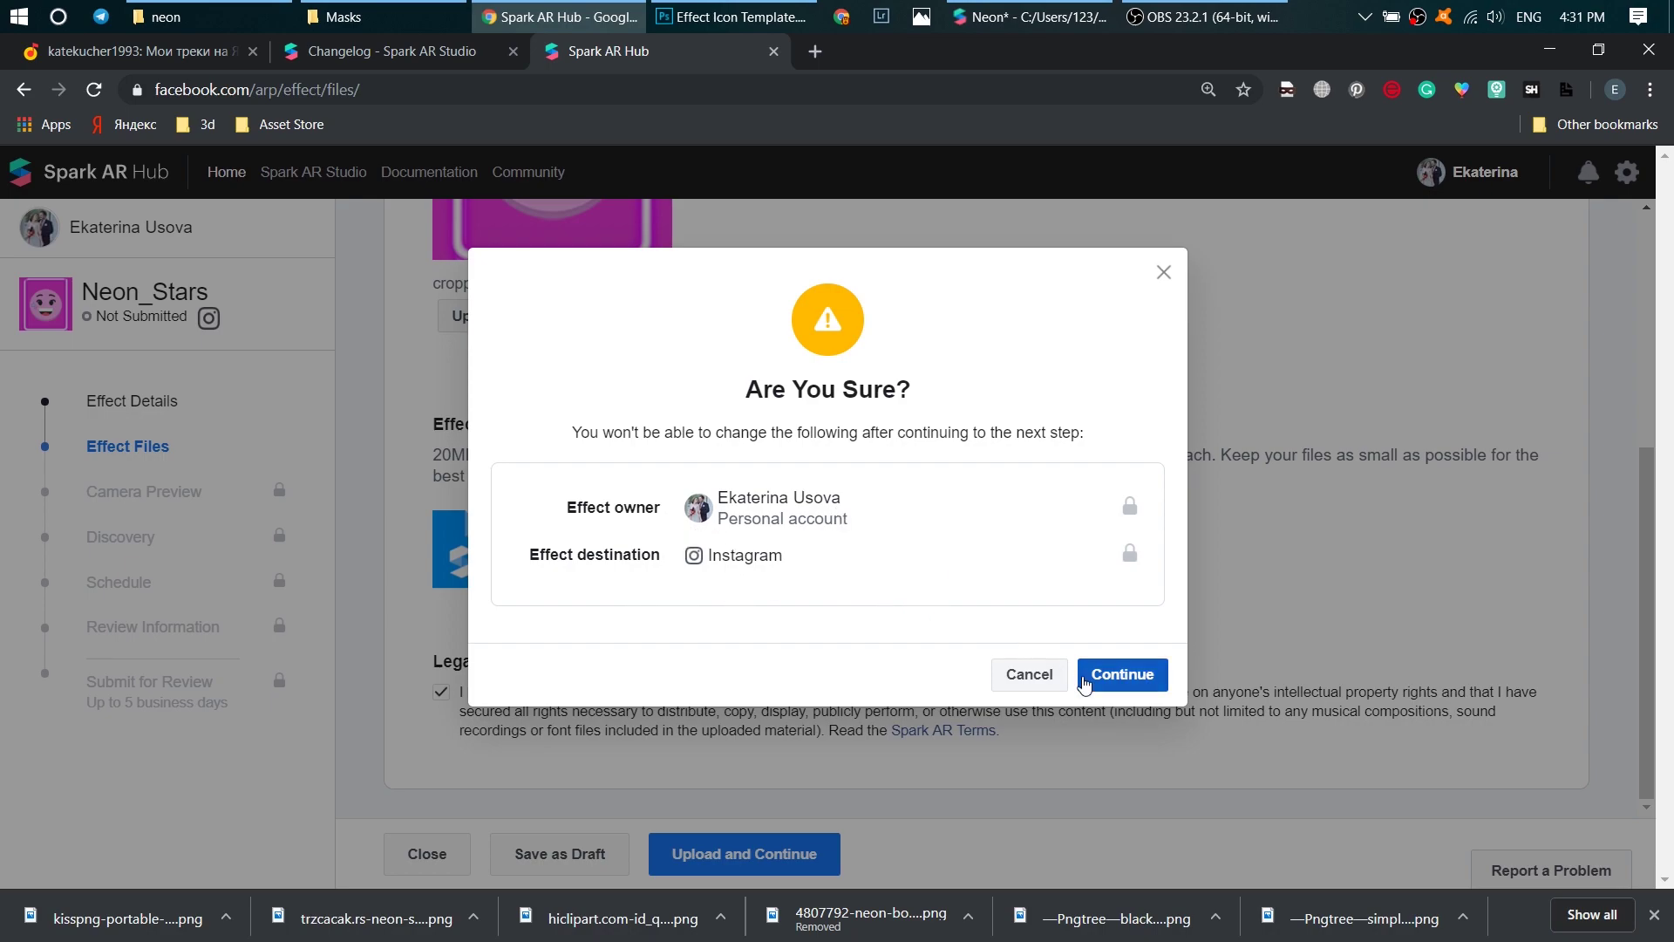
# Confirm the locked owner and destination and show Neon_Stars in the Instagram camera
pyautogui.click(1112, 674)
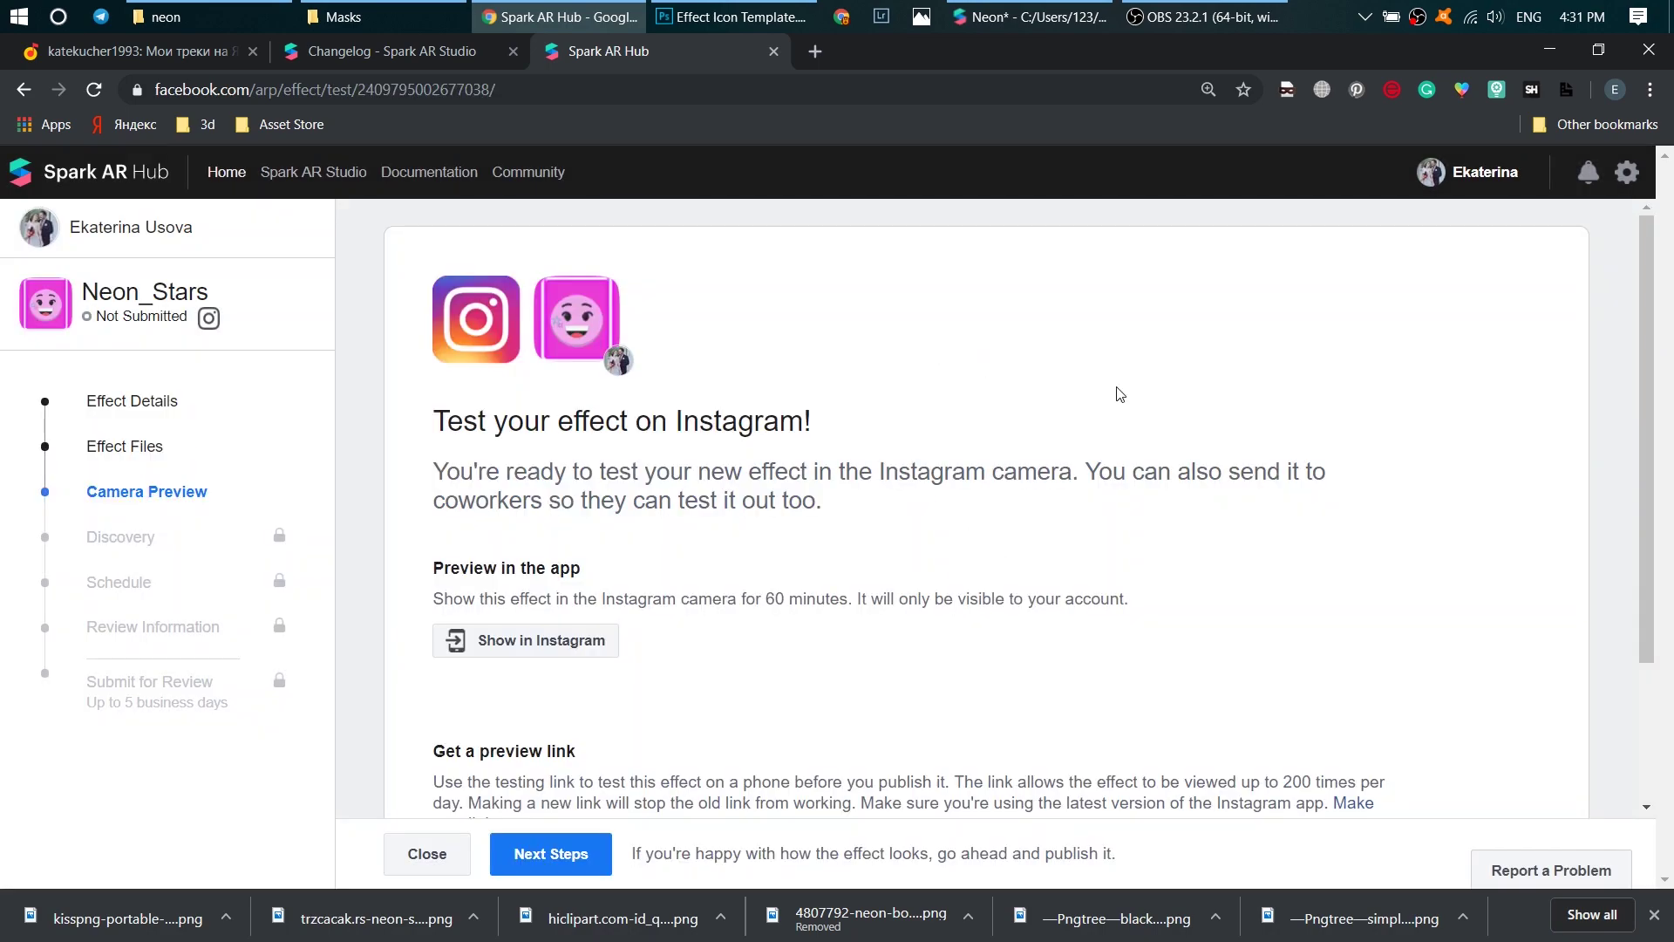
pyautogui.scroll(-1, 1645, 458)
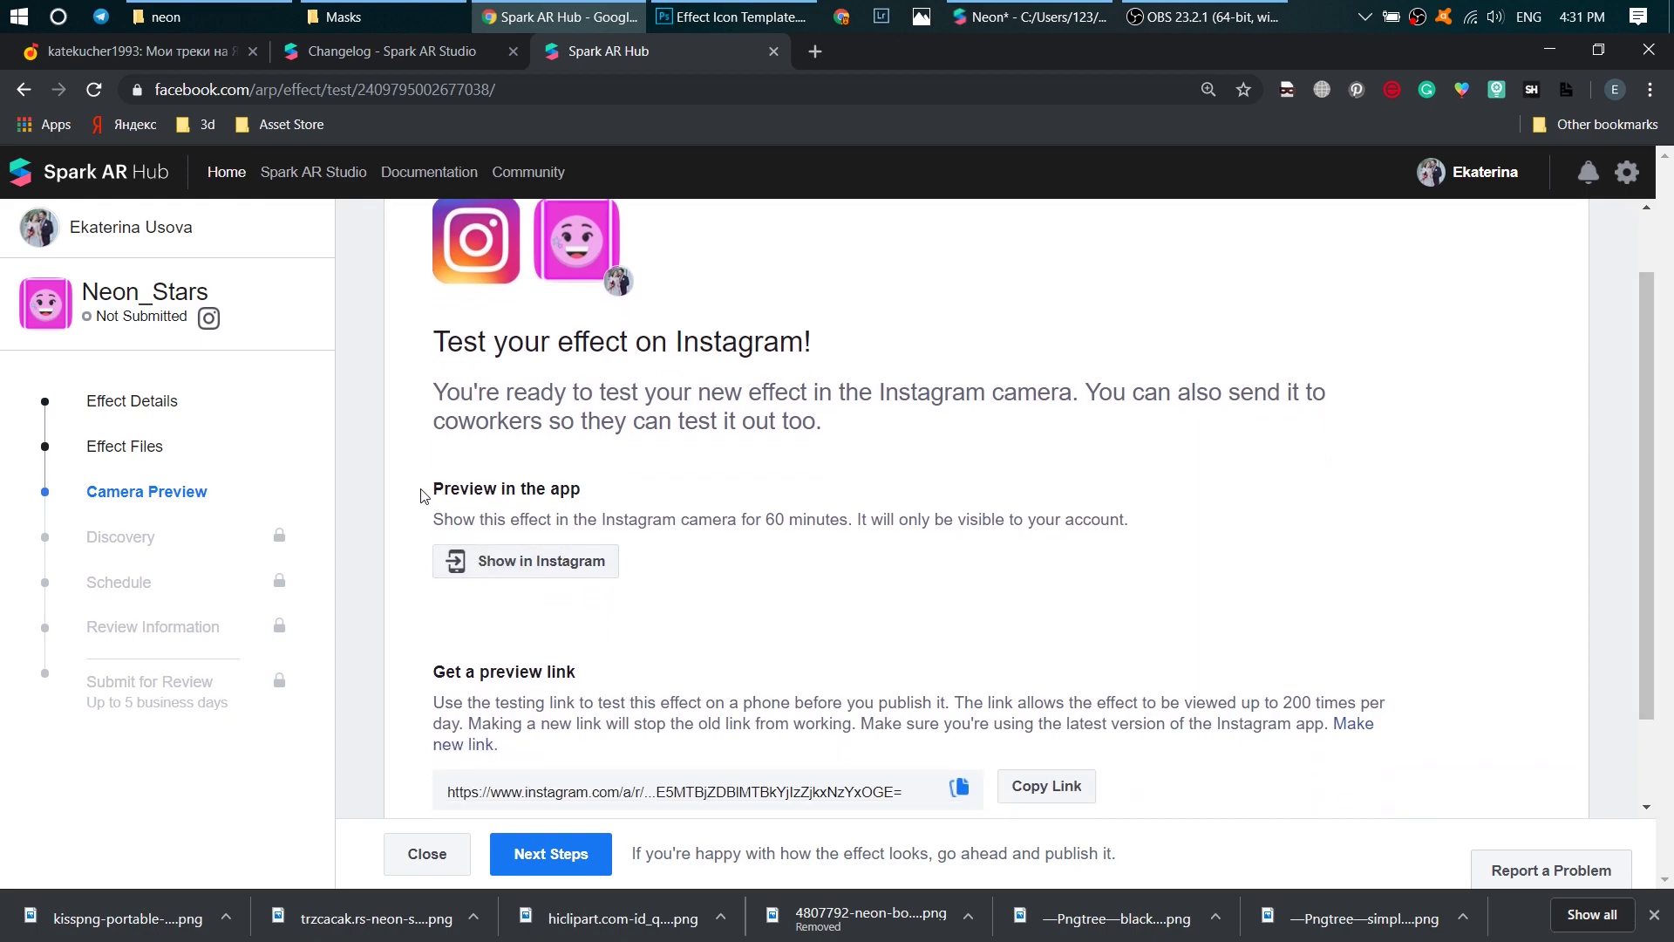
pyautogui.click(468, 560)
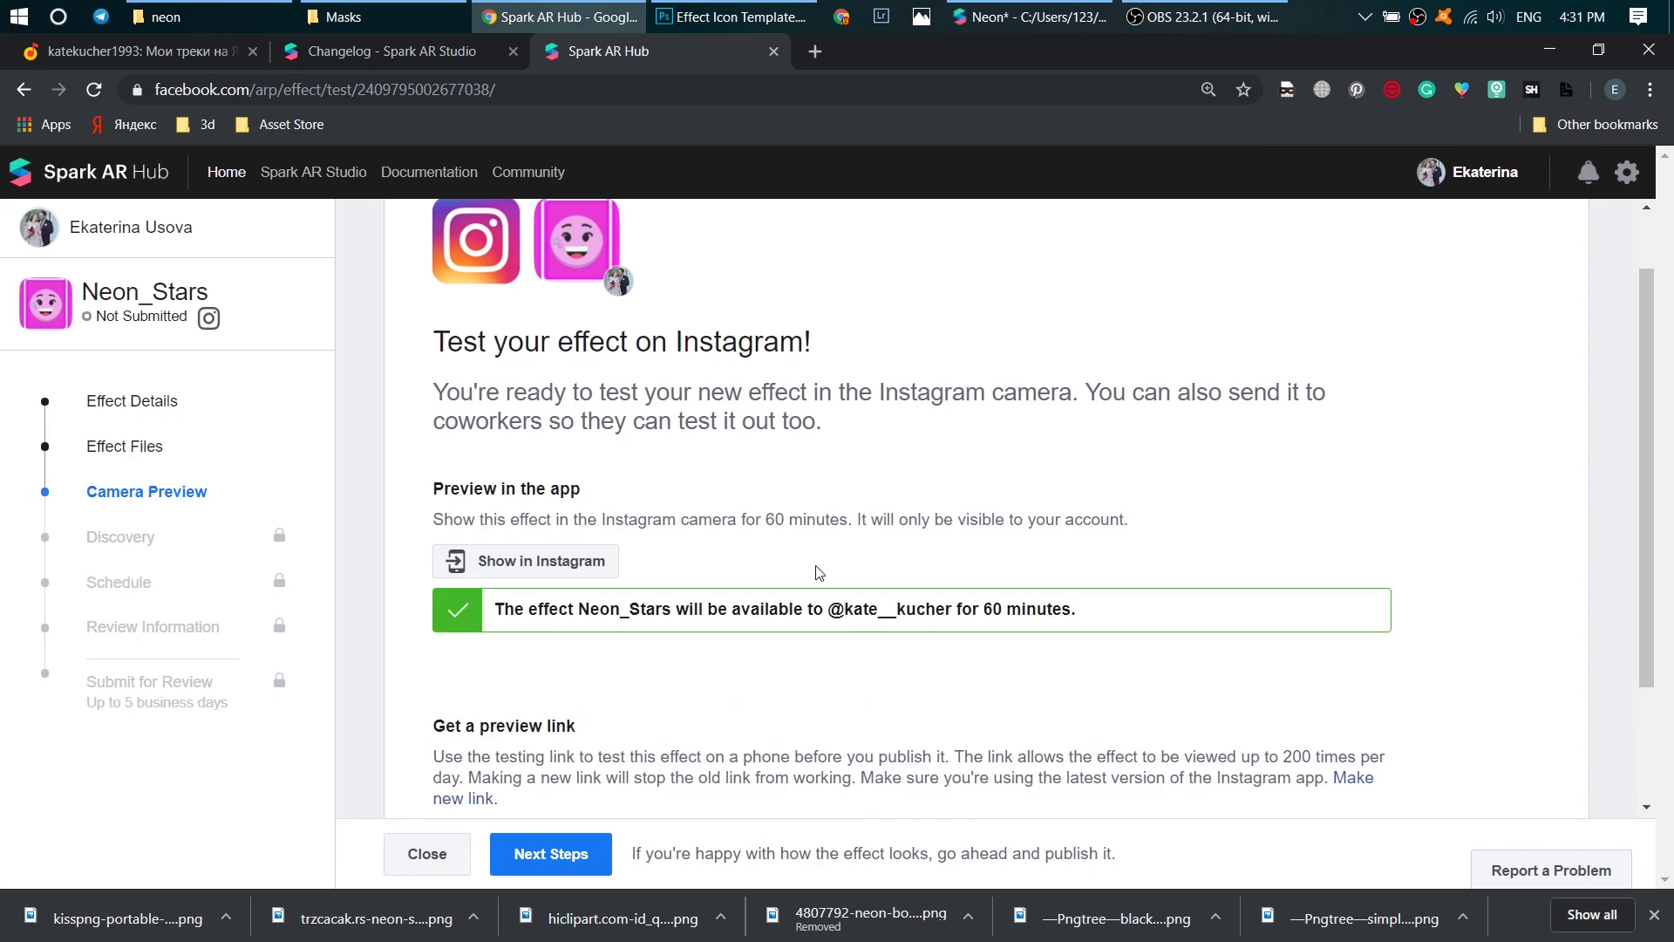
pyautogui.moveTo(549, 609); pyautogui.dragTo(1101, 624)
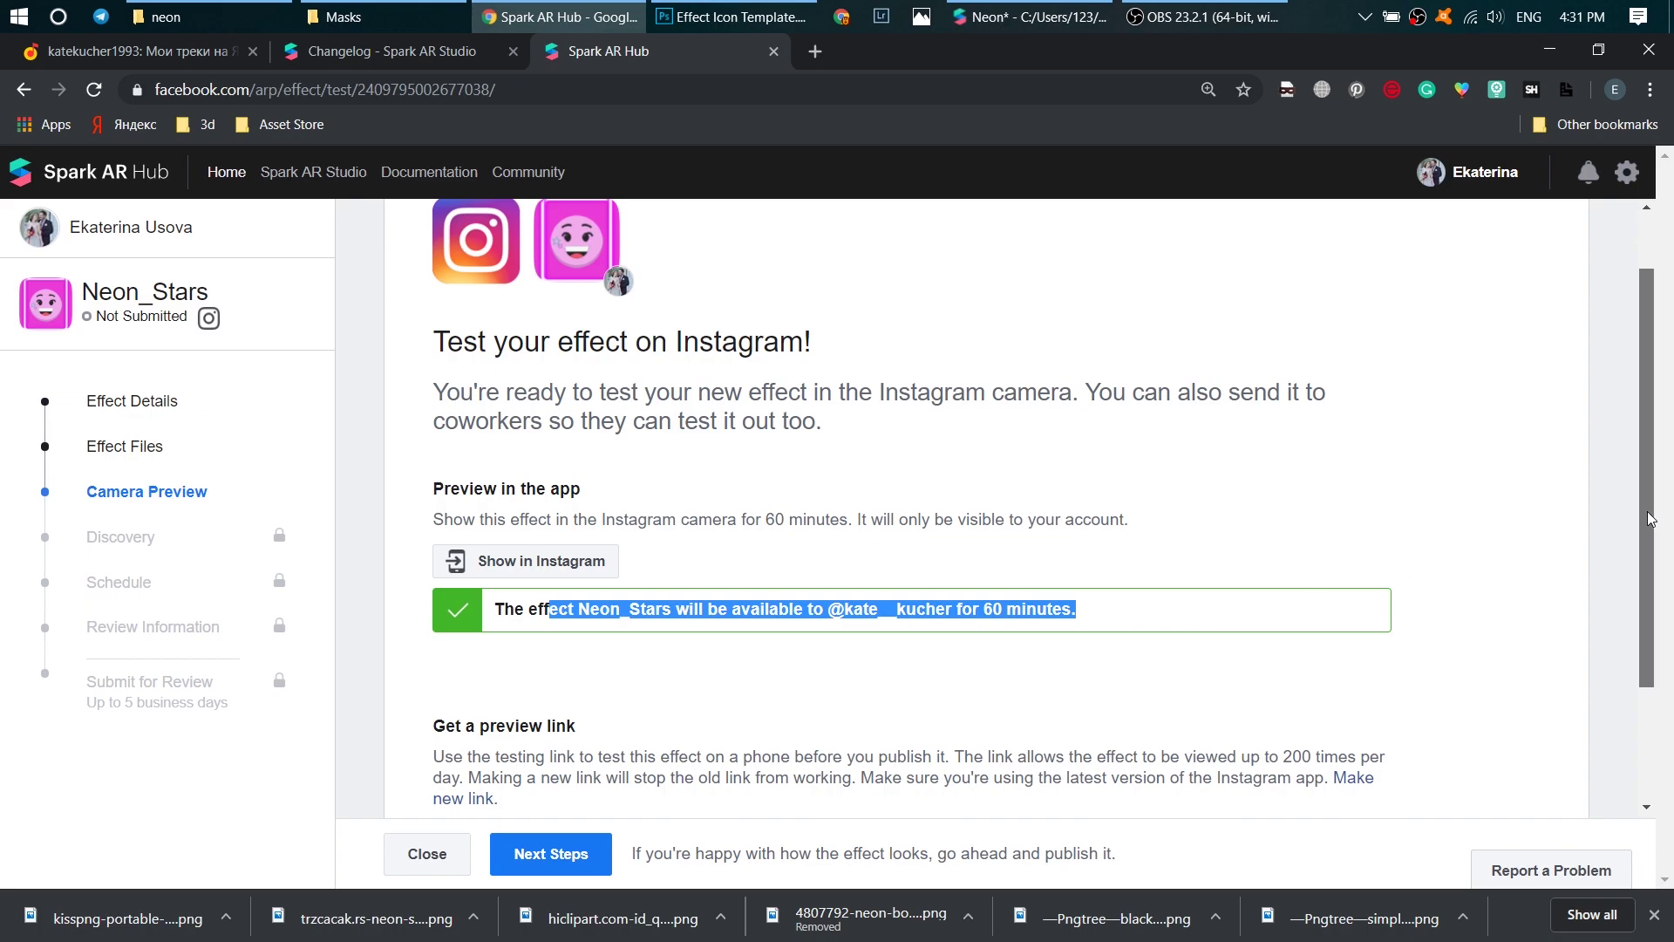
pyautogui.scroll(-3, 1642, 511)
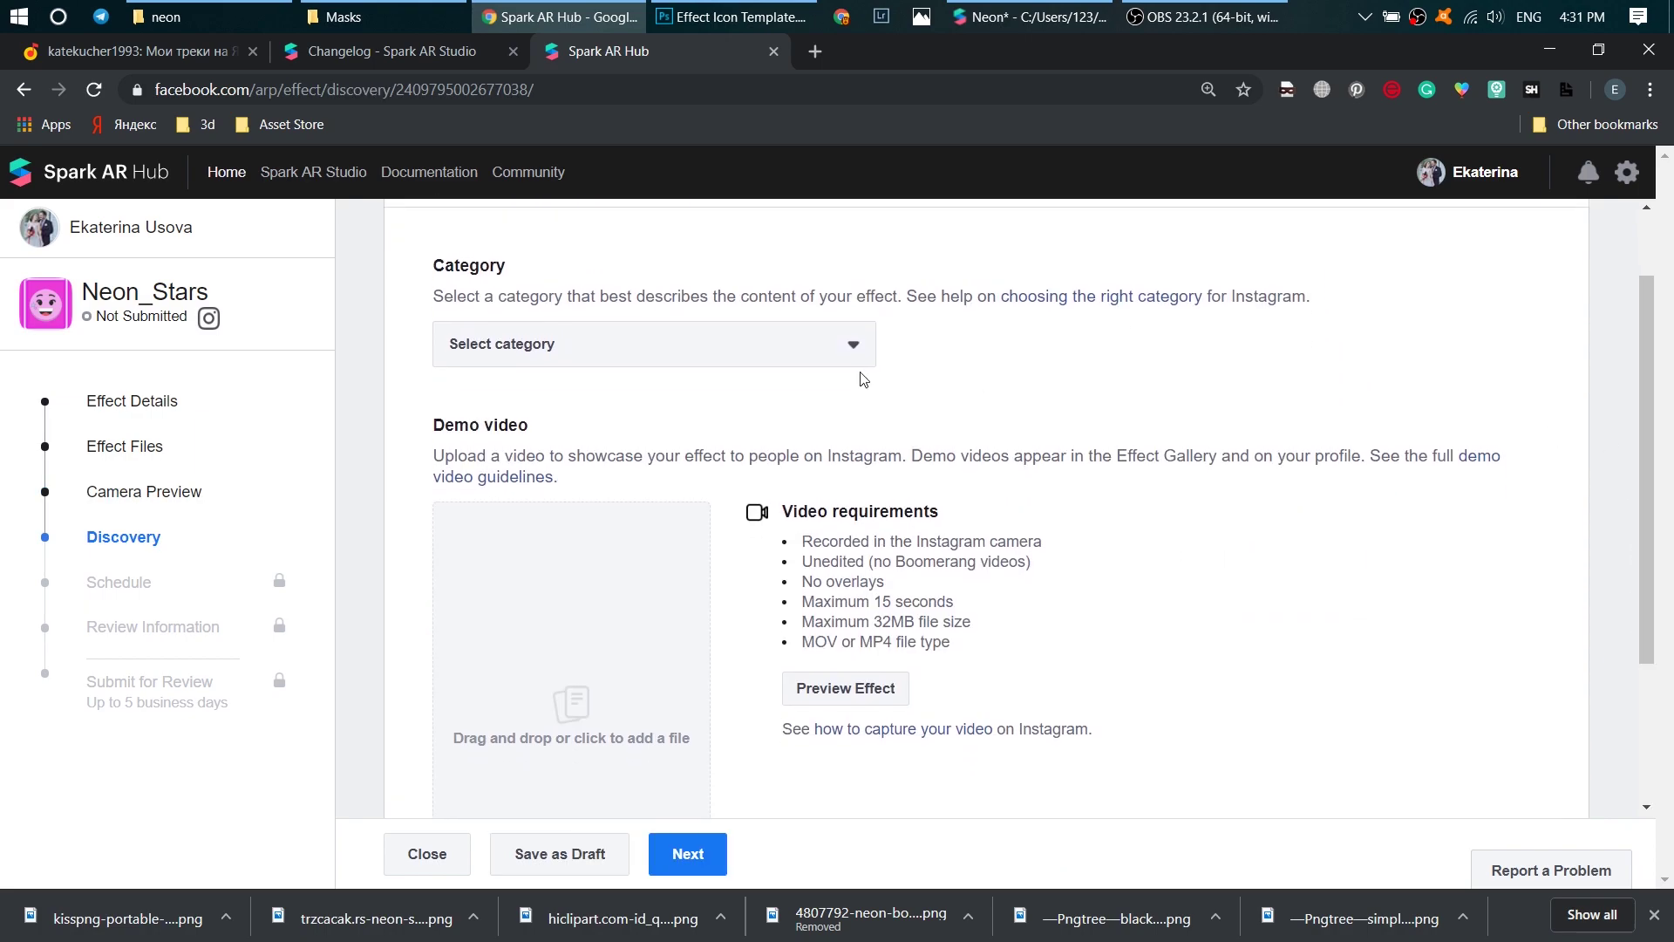
# Choose Color & Light as the effect category
pyautogui.click(760, 356)
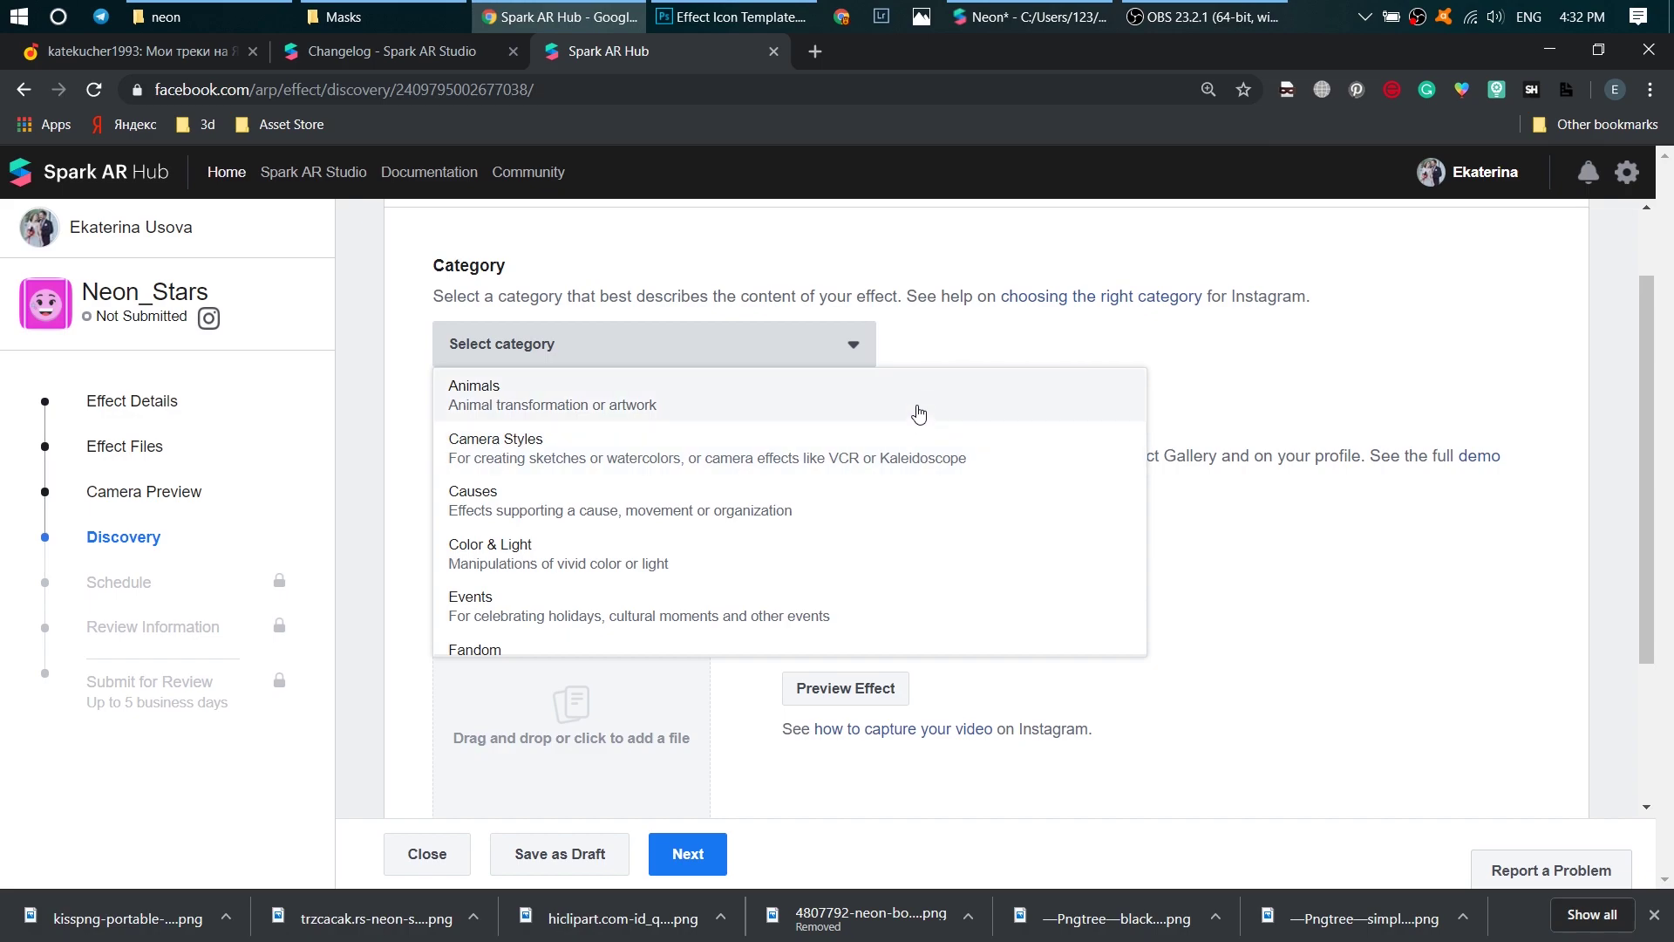
pyautogui.click(917, 563)
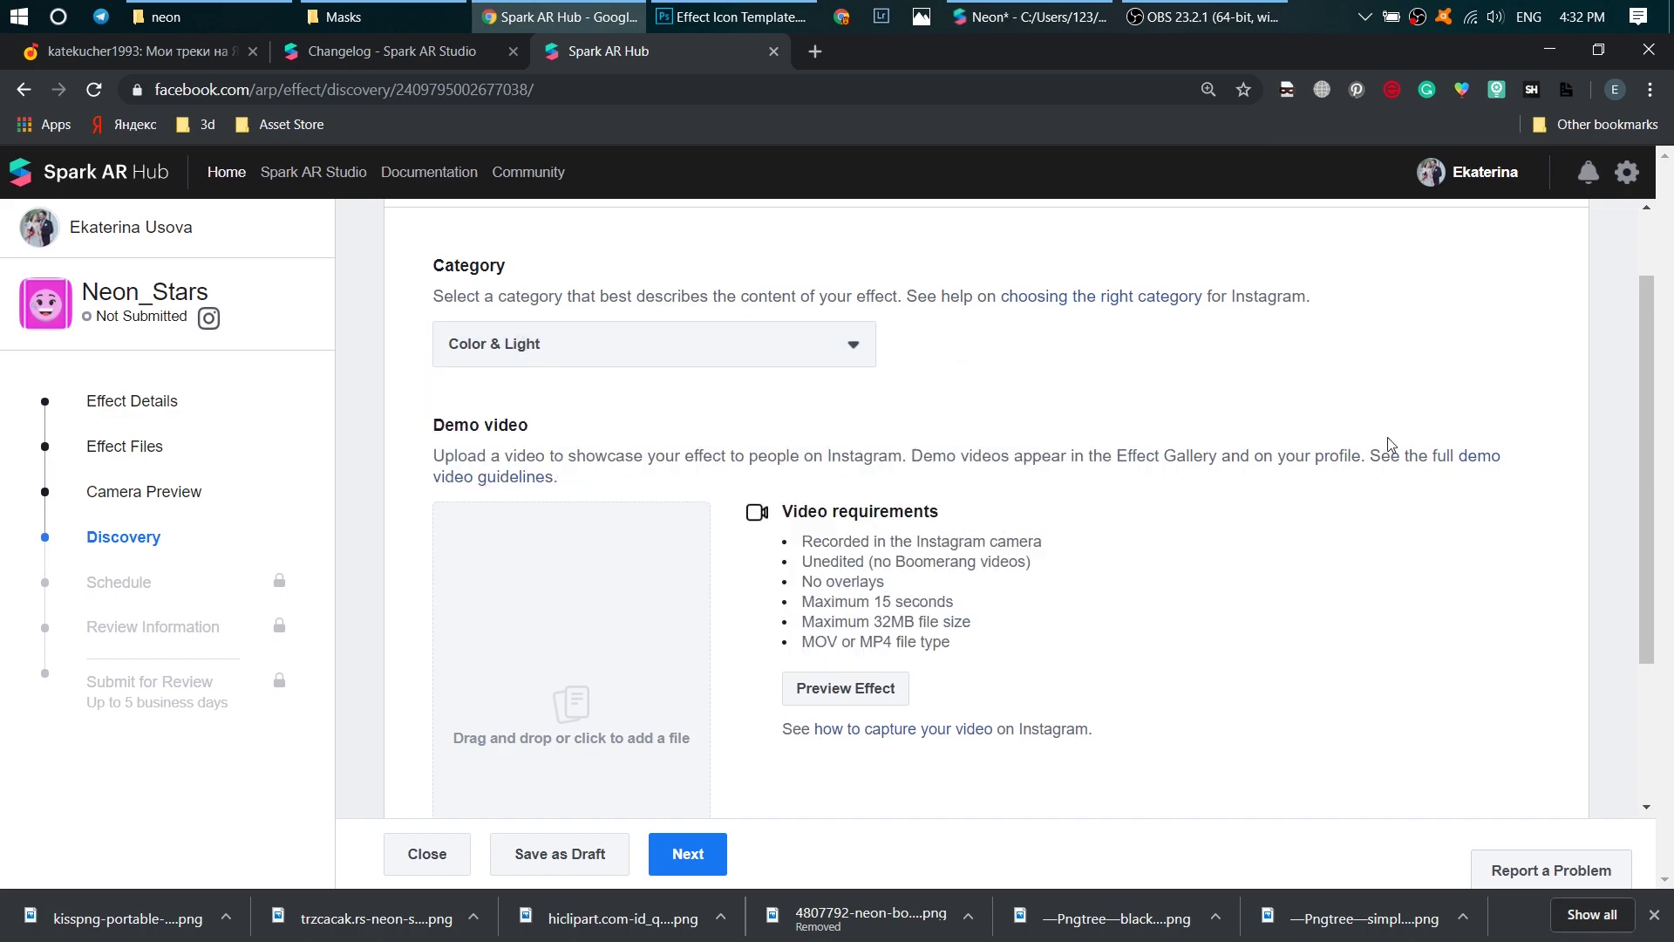
pyautogui.moveTo(1645, 383); pyautogui.dragTo(576, 336)
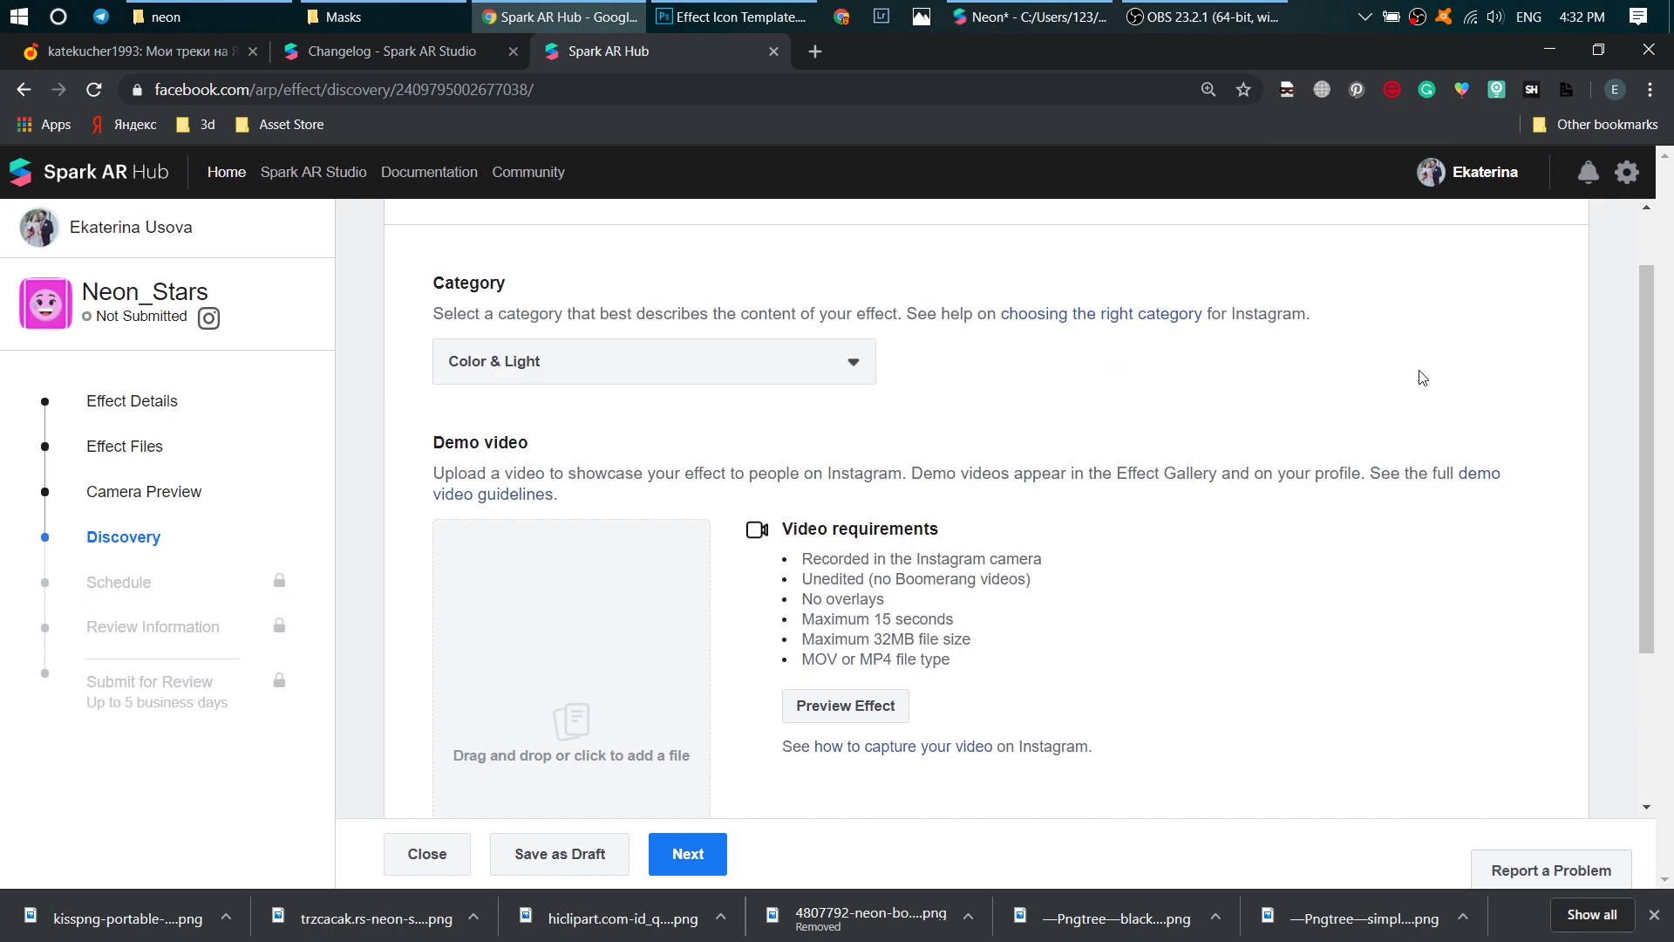
pyautogui.moveTo(1649, 389)
pyautogui.mouseDown()
pyautogui.moveTo(1628, 534)
pyautogui.moveTo(987, 579)
pyautogui.mouseUp()
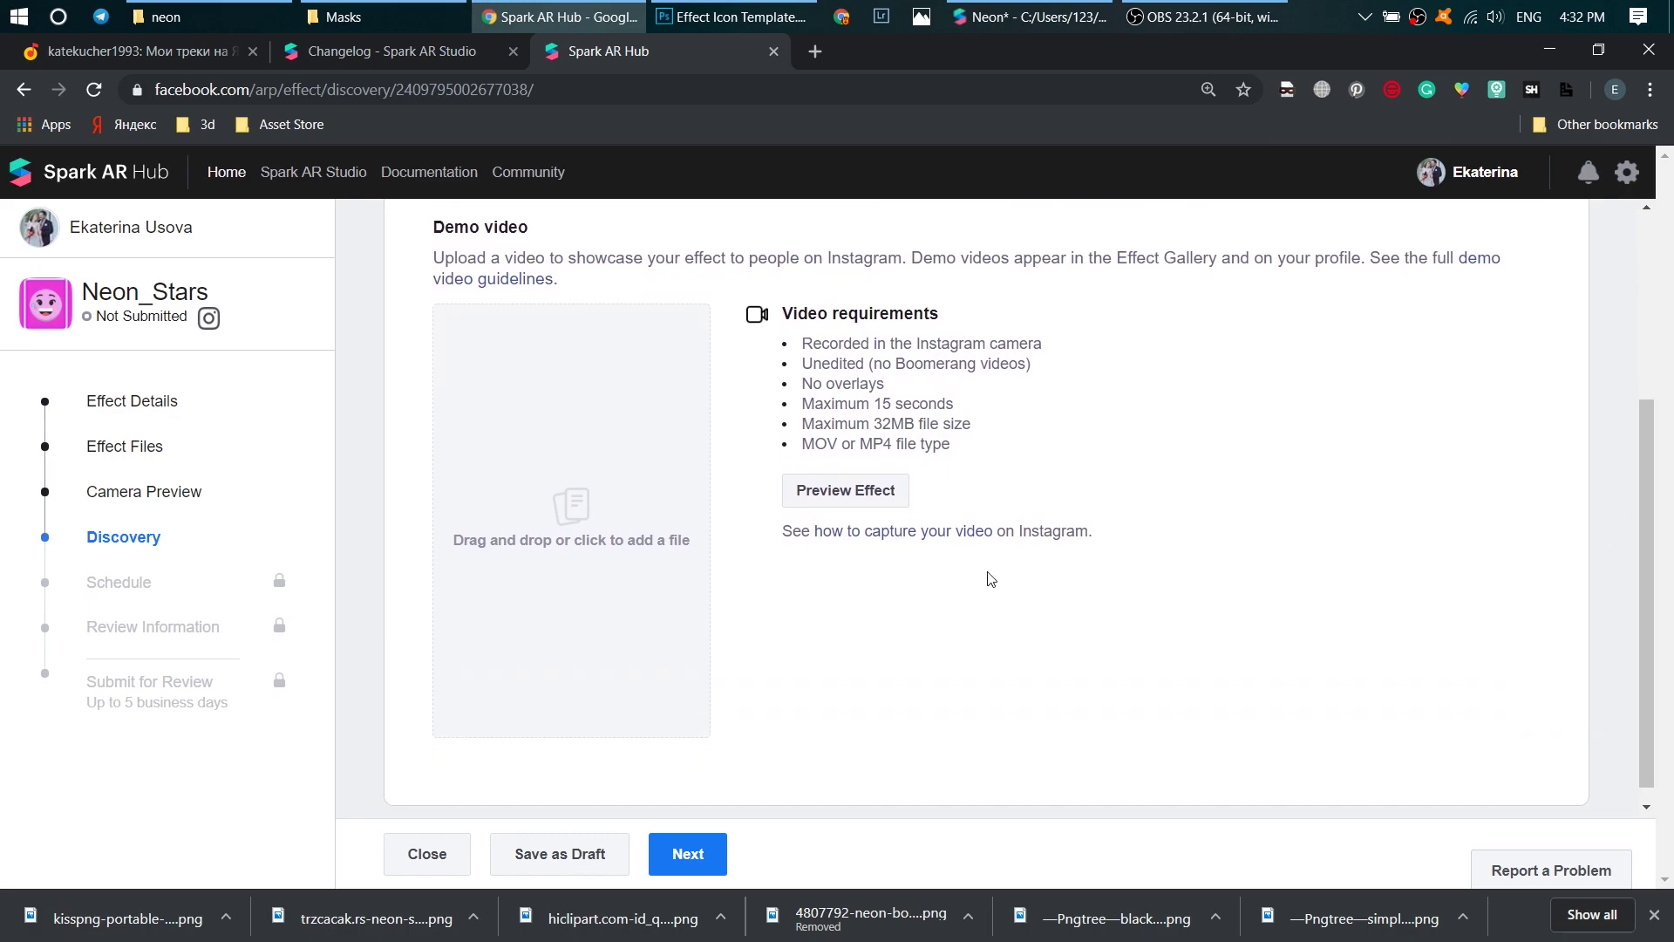
pyautogui.moveTo(1644, 551)
pyautogui.mouseDown()
pyautogui.moveTo(1666, 399)
pyautogui.moveTo(1662, 481)
pyautogui.mouseUp()
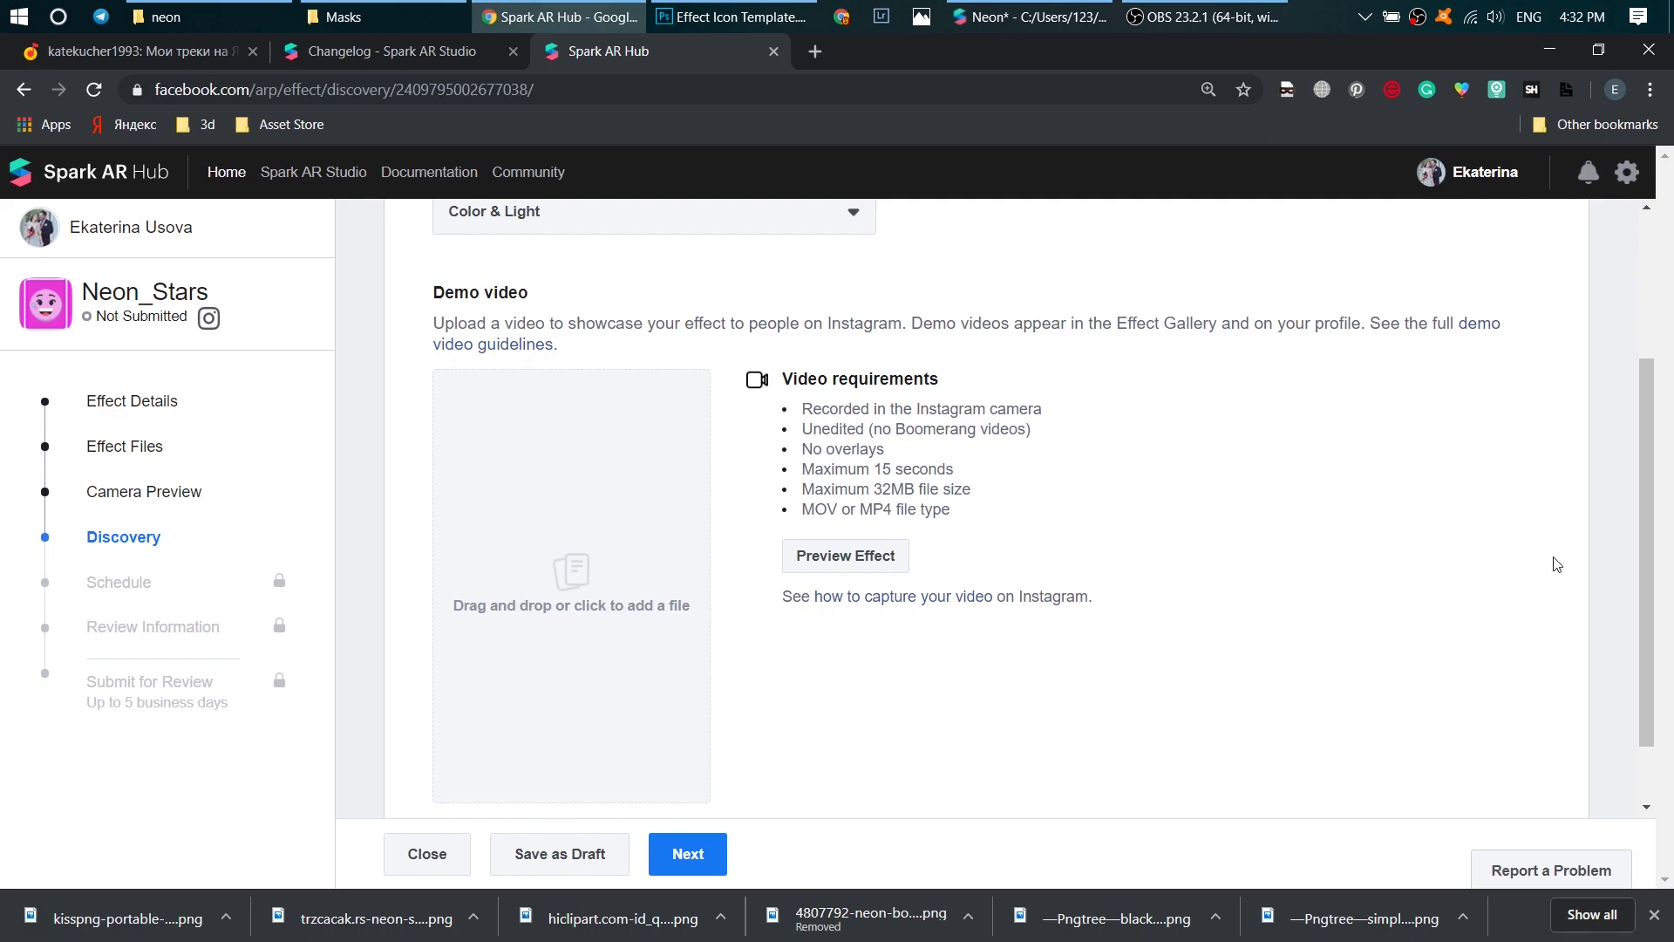
pyautogui.moveTo(1646, 550)
pyautogui.mouseDown()
pyautogui.moveTo(1645, 404)
pyautogui.moveTo(1651, 574)
pyautogui.mouseUp()
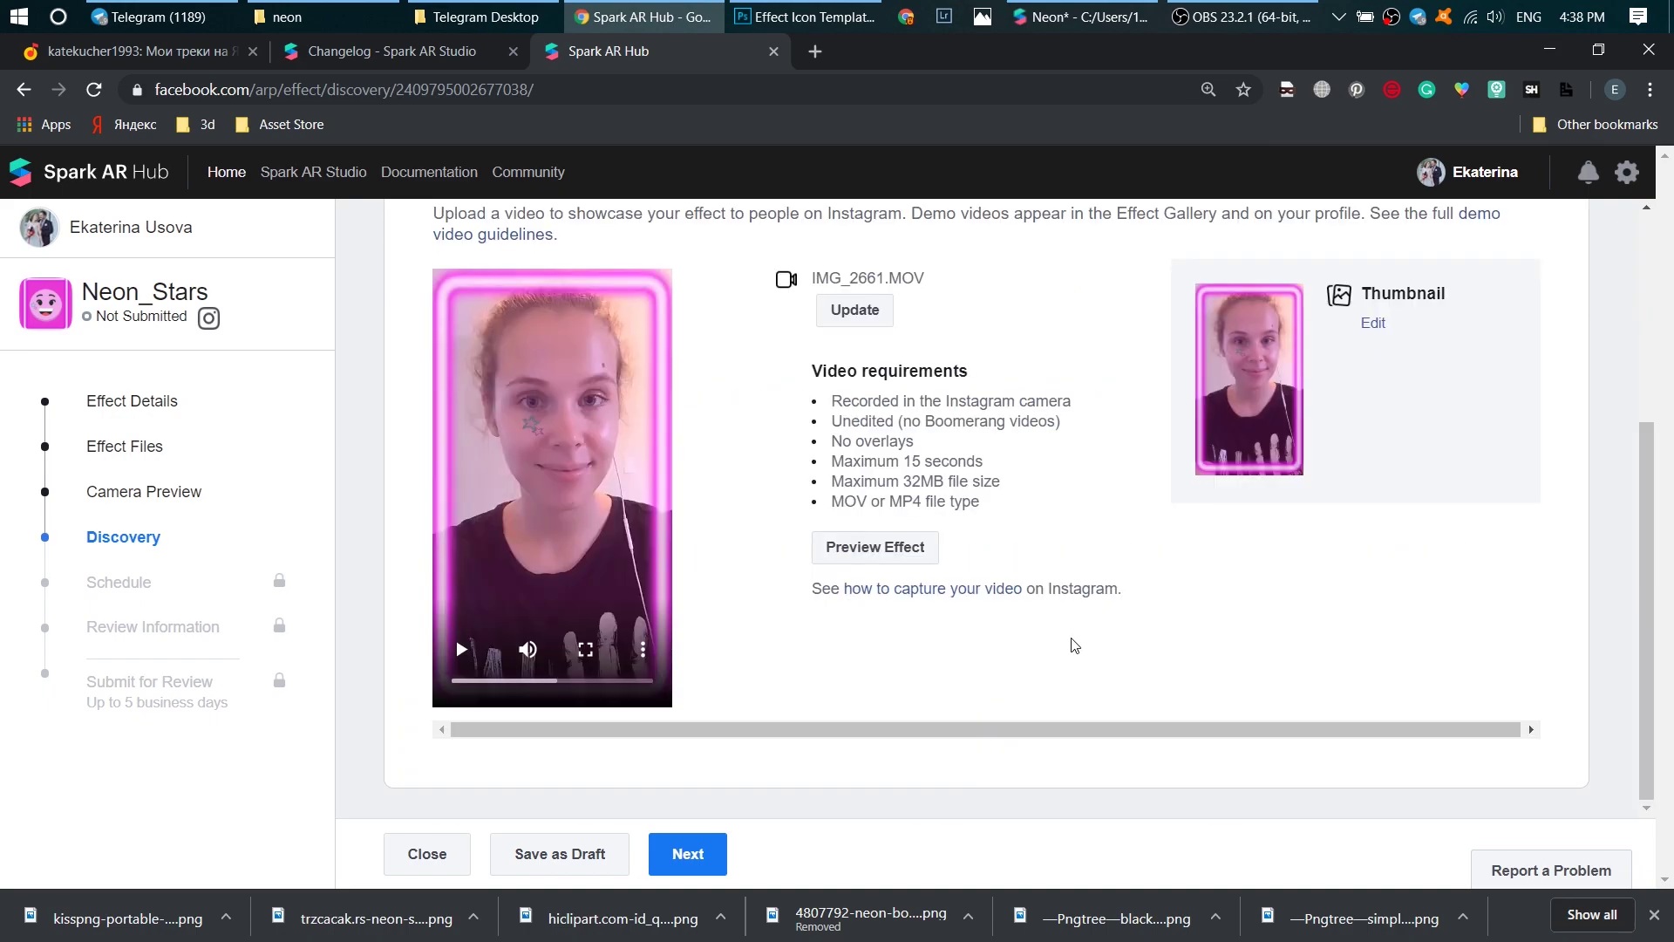
# Advance from the Discovery step to the Schedule step
pyautogui.click(694, 858)
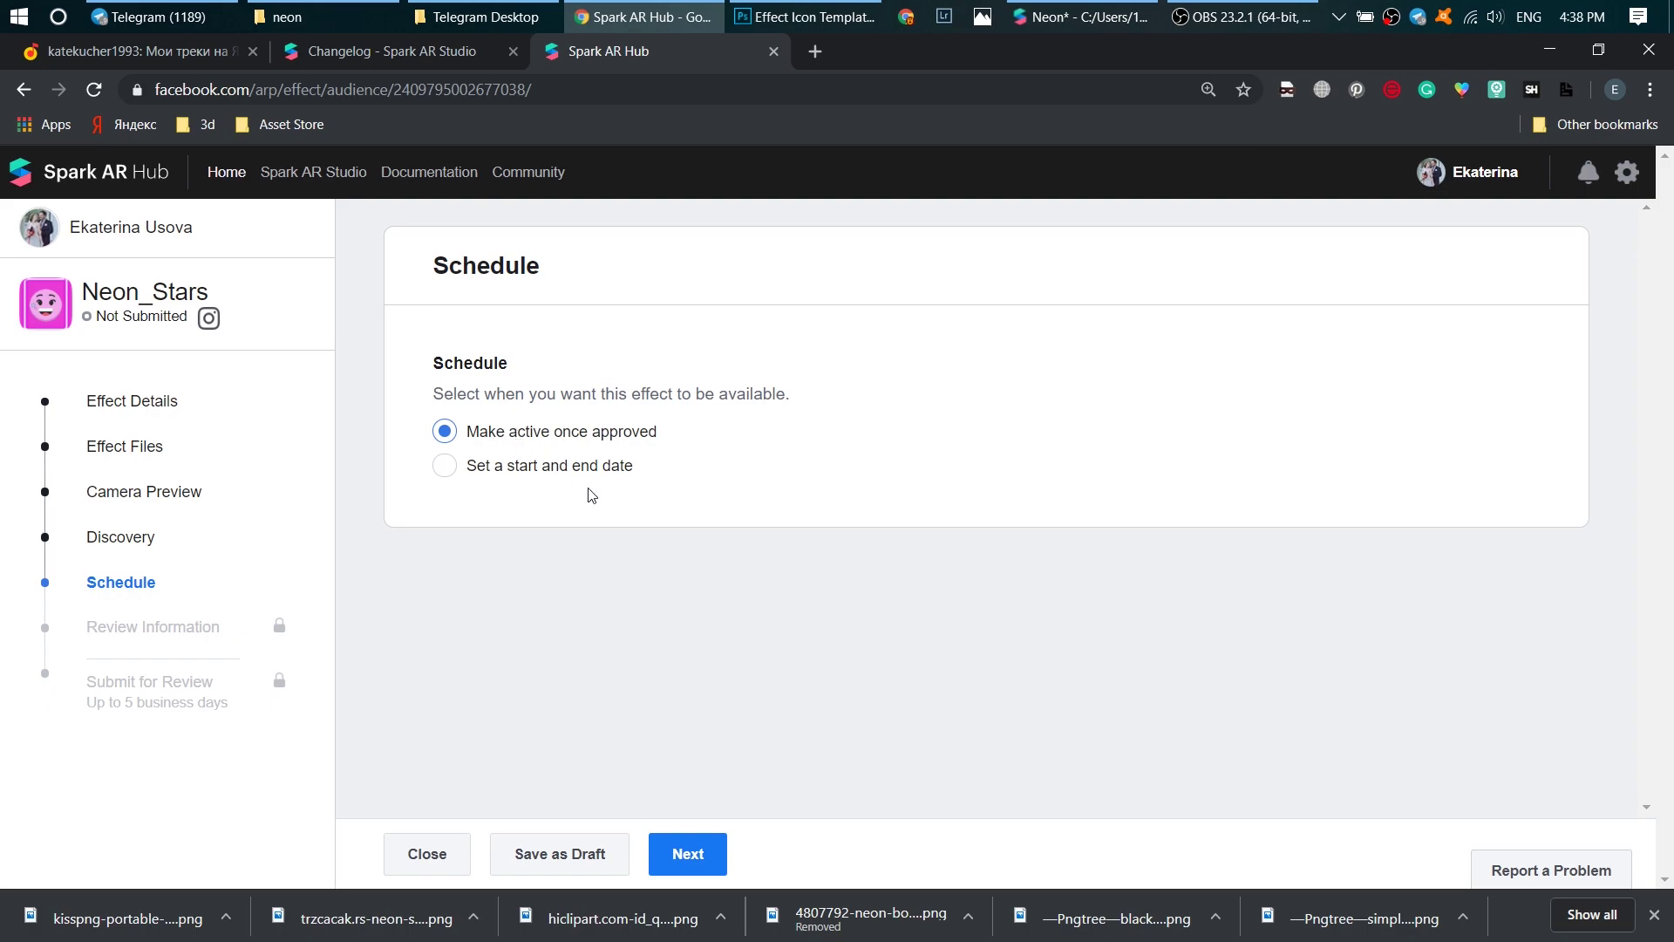
# Describe the effect as "Stars on a cheek + neon frame + pink color" and reach the submission summary
pyautogui.click(715, 857)
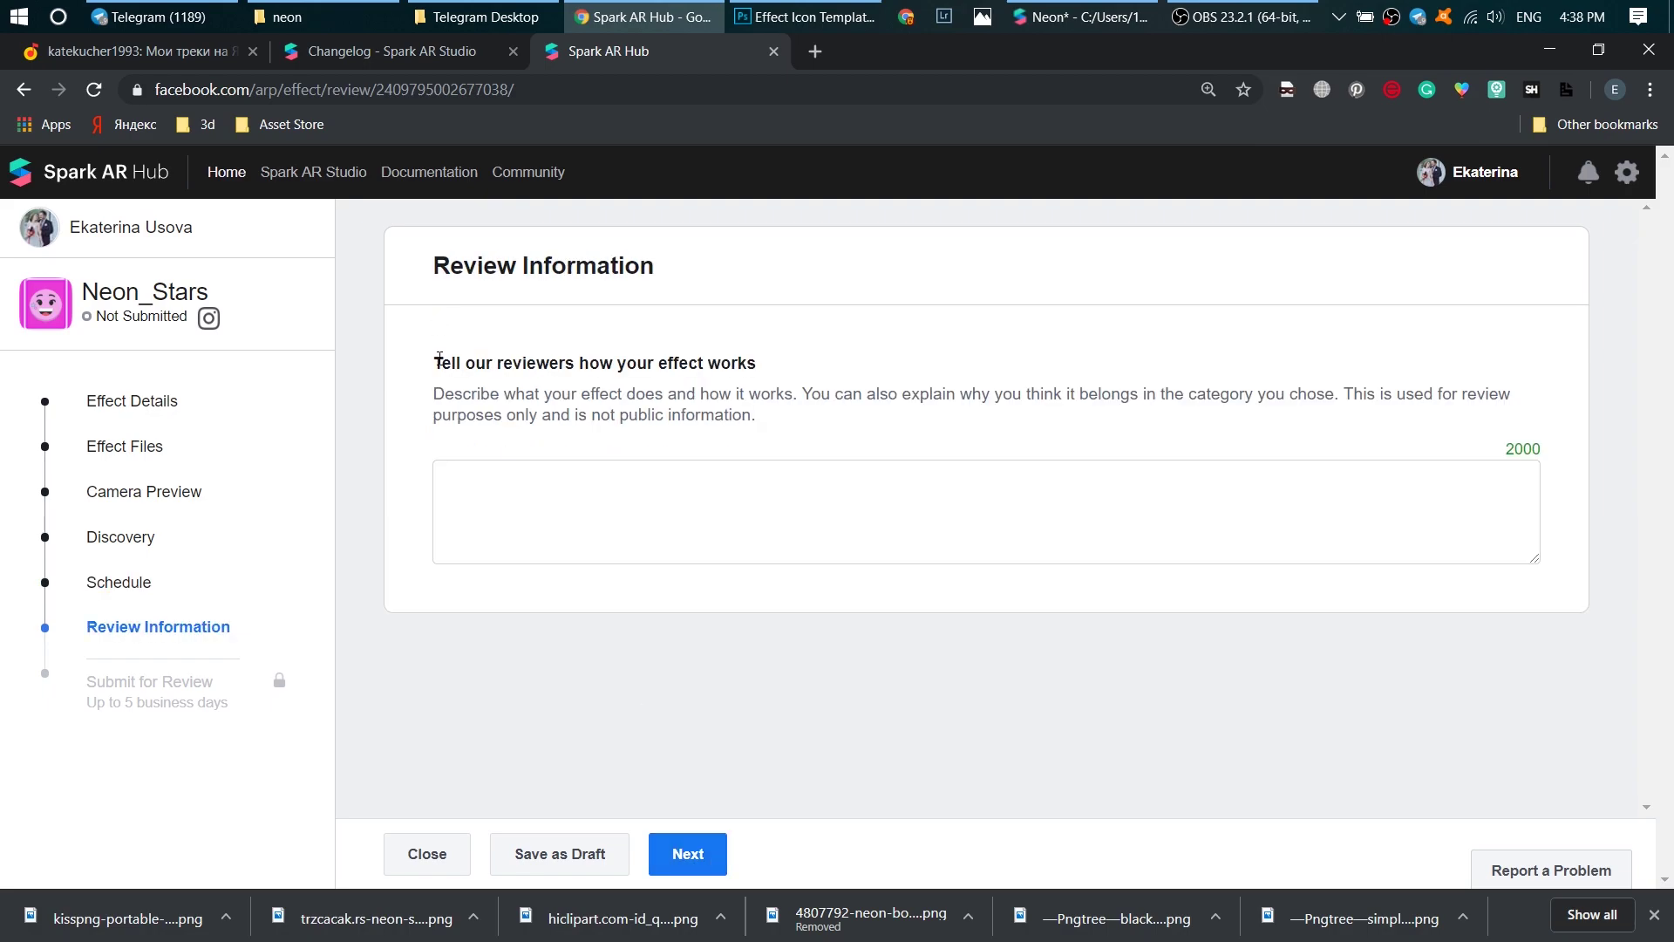
pyautogui.moveTo(439, 360); pyautogui.dragTo(769, 370)
pyautogui.click(548, 492)
pyautogui.write('S')
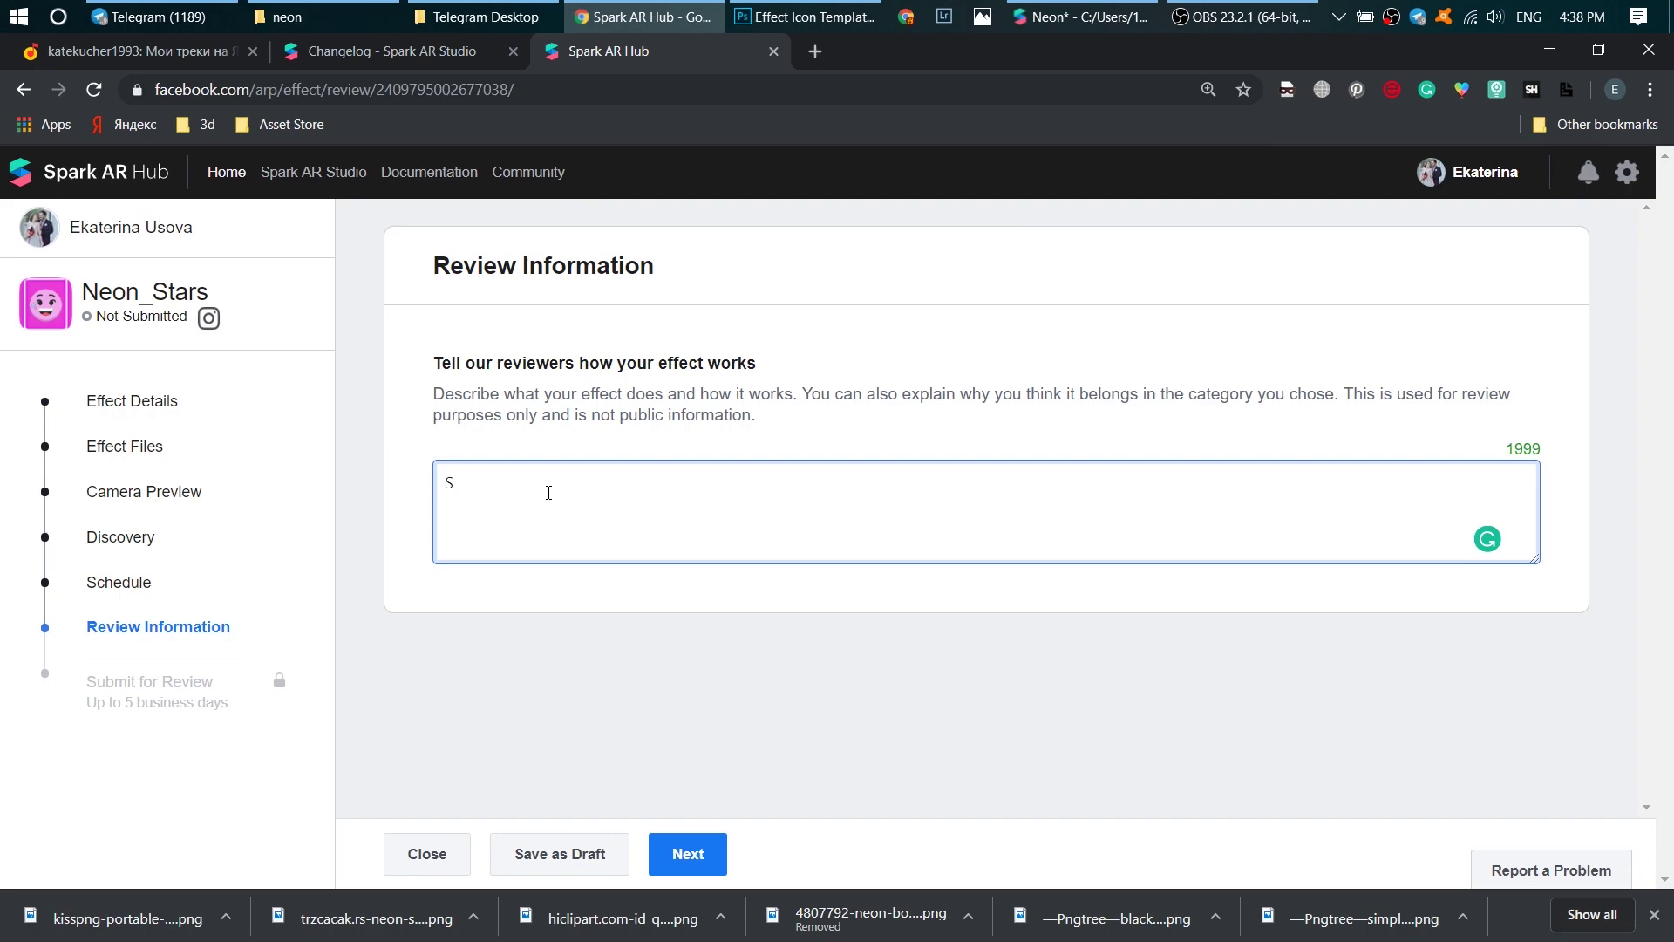
pyautogui.write('t')
pyautogui.write('ars on a ')
pyautogui.write('ch')
pyautogui.write('eek + neon frame + pink color')
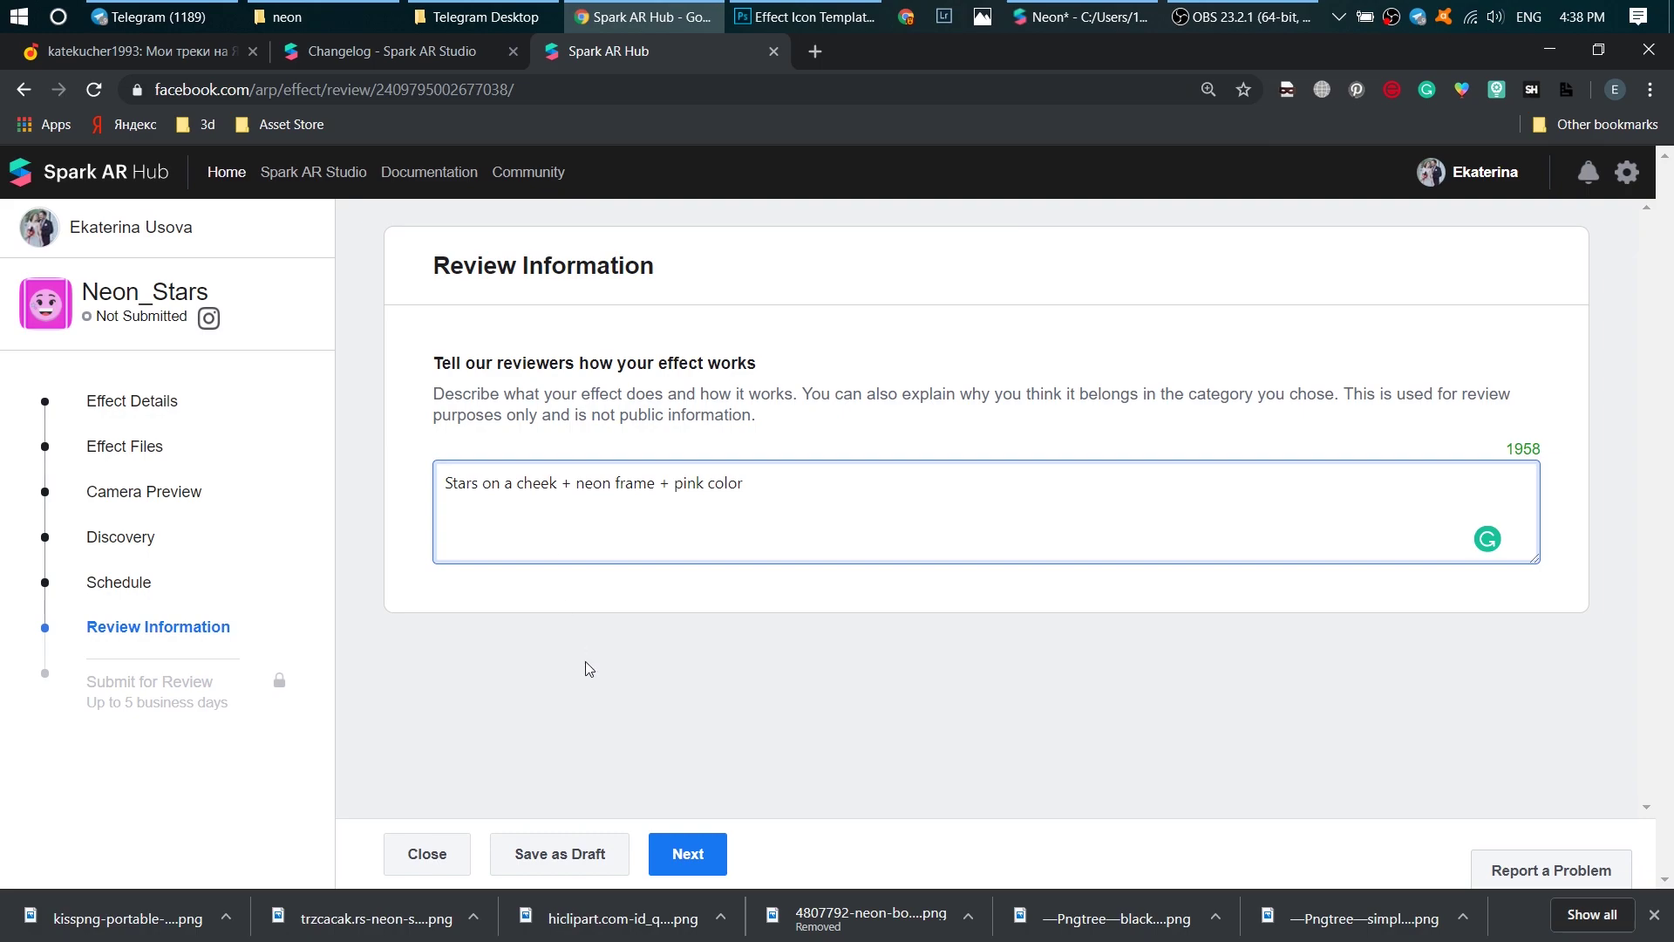
pyautogui.click(681, 859)
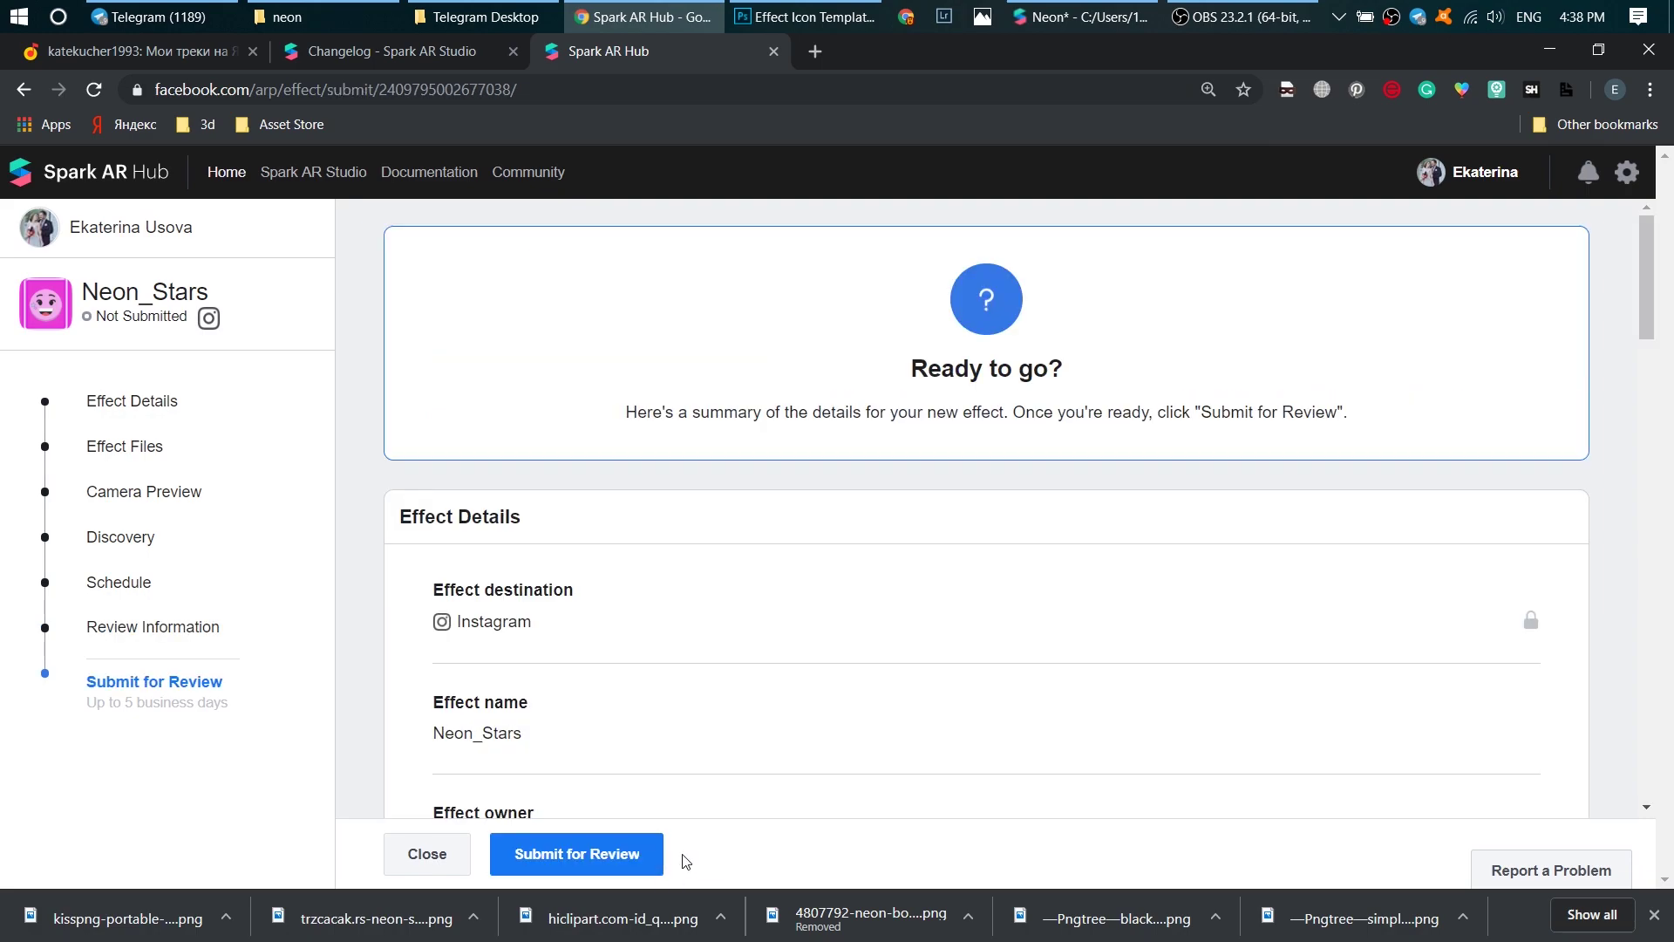
pyautogui.scroll(-1, 908, 520)
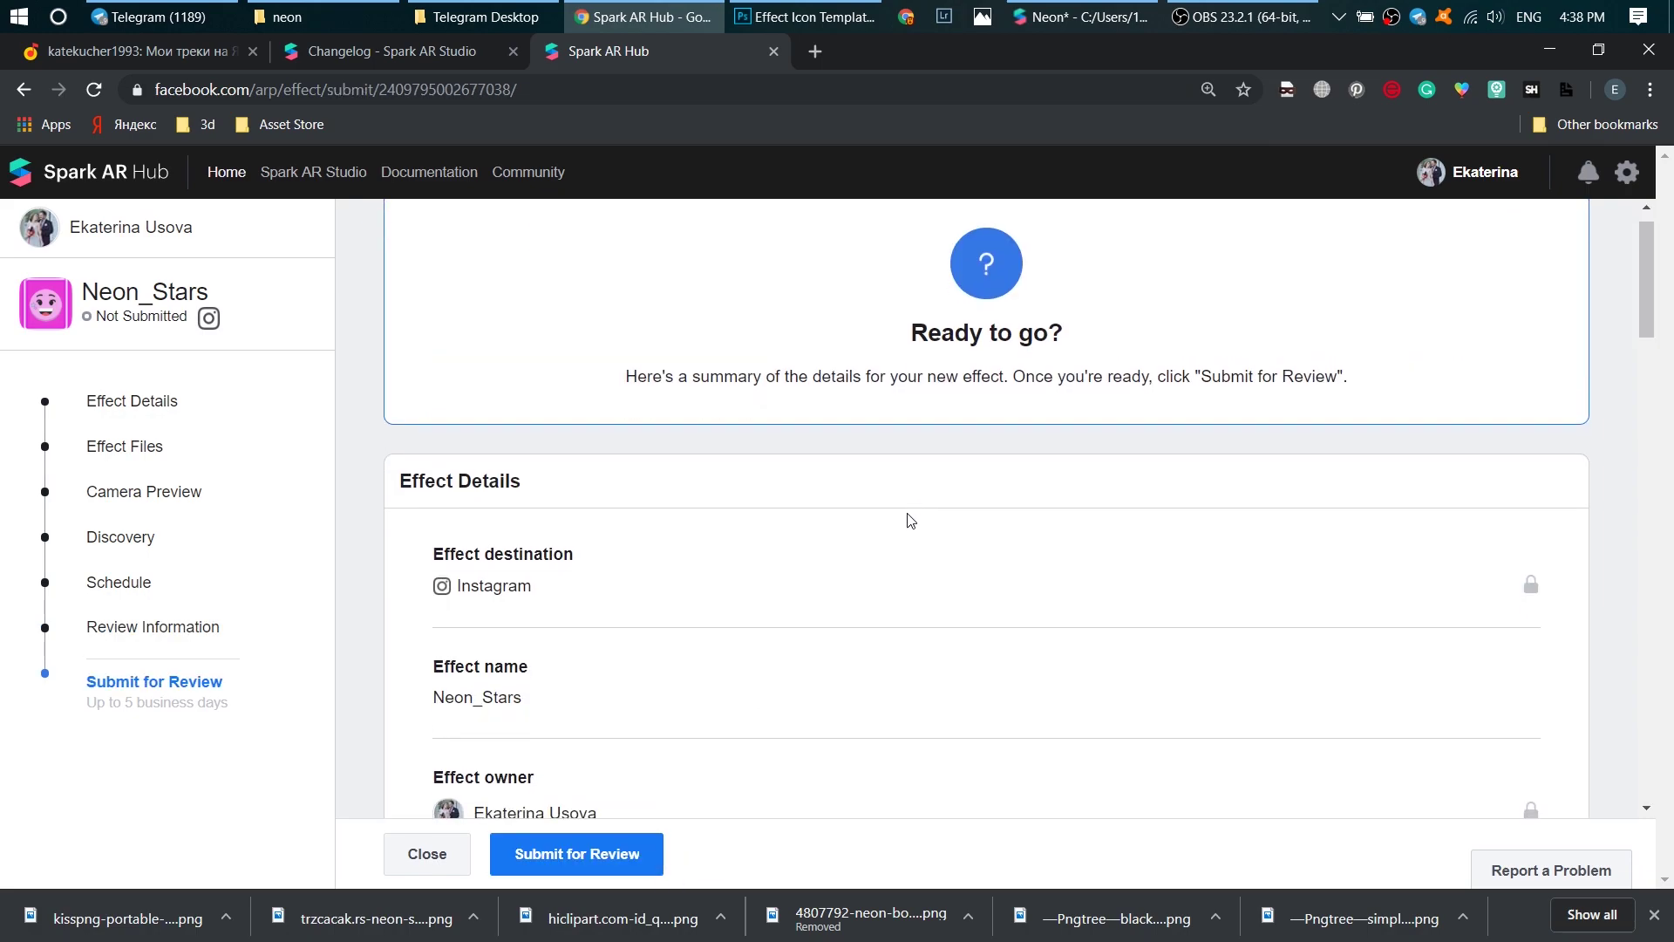
pyautogui.scroll(-3, 909, 521)
pyautogui.scroll(-2, 908, 522)
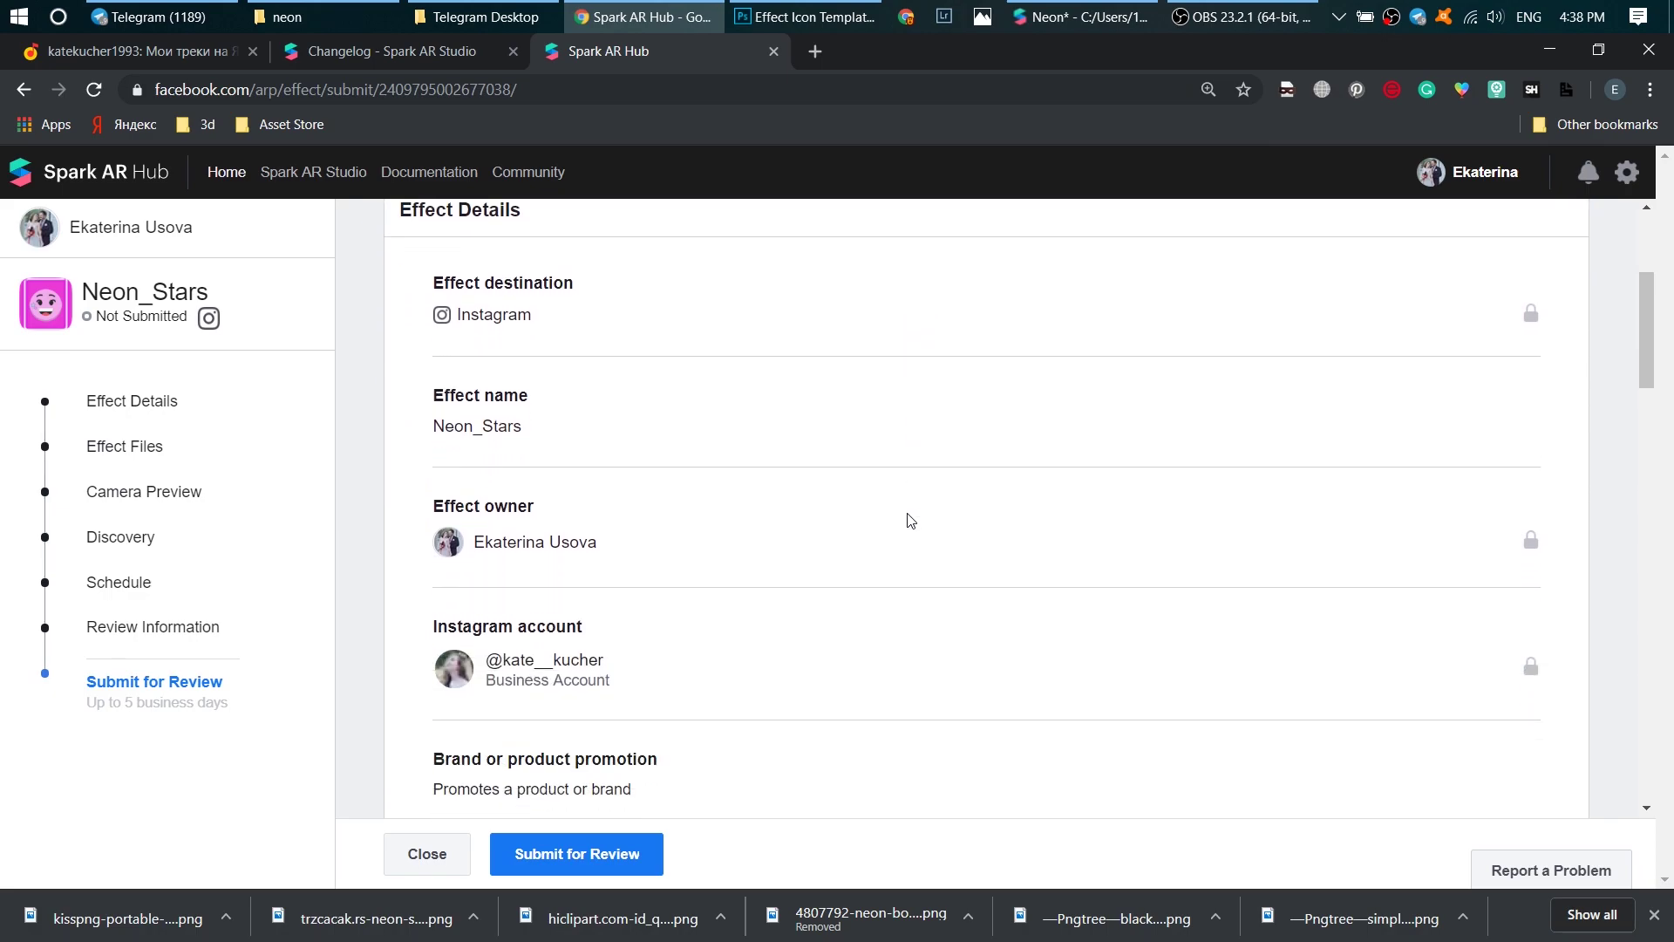
pyautogui.scroll(-1, 908, 522)
pyautogui.scroll(-1, 908, 522)
pyautogui.scroll(-1, 908, 521)
pyautogui.scroll(-2, 908, 521)
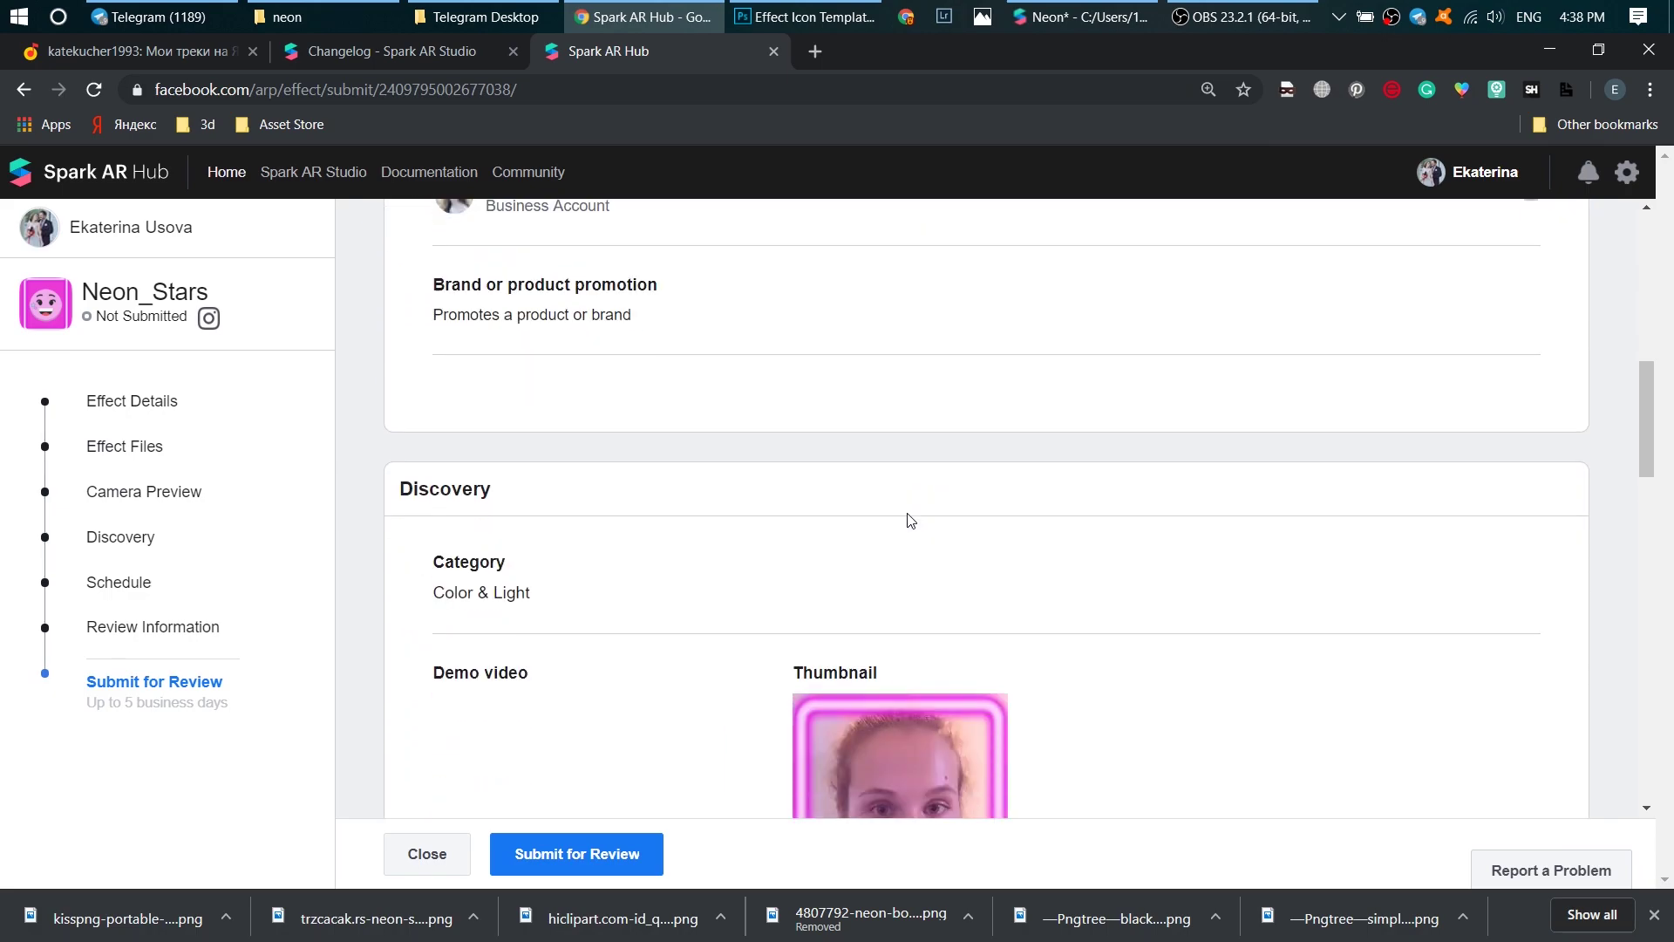
pyautogui.scroll(-1, 909, 520)
pyautogui.scroll(-1, 907, 521)
pyautogui.scroll(-3, 906, 520)
pyautogui.scroll(-1, 907, 519)
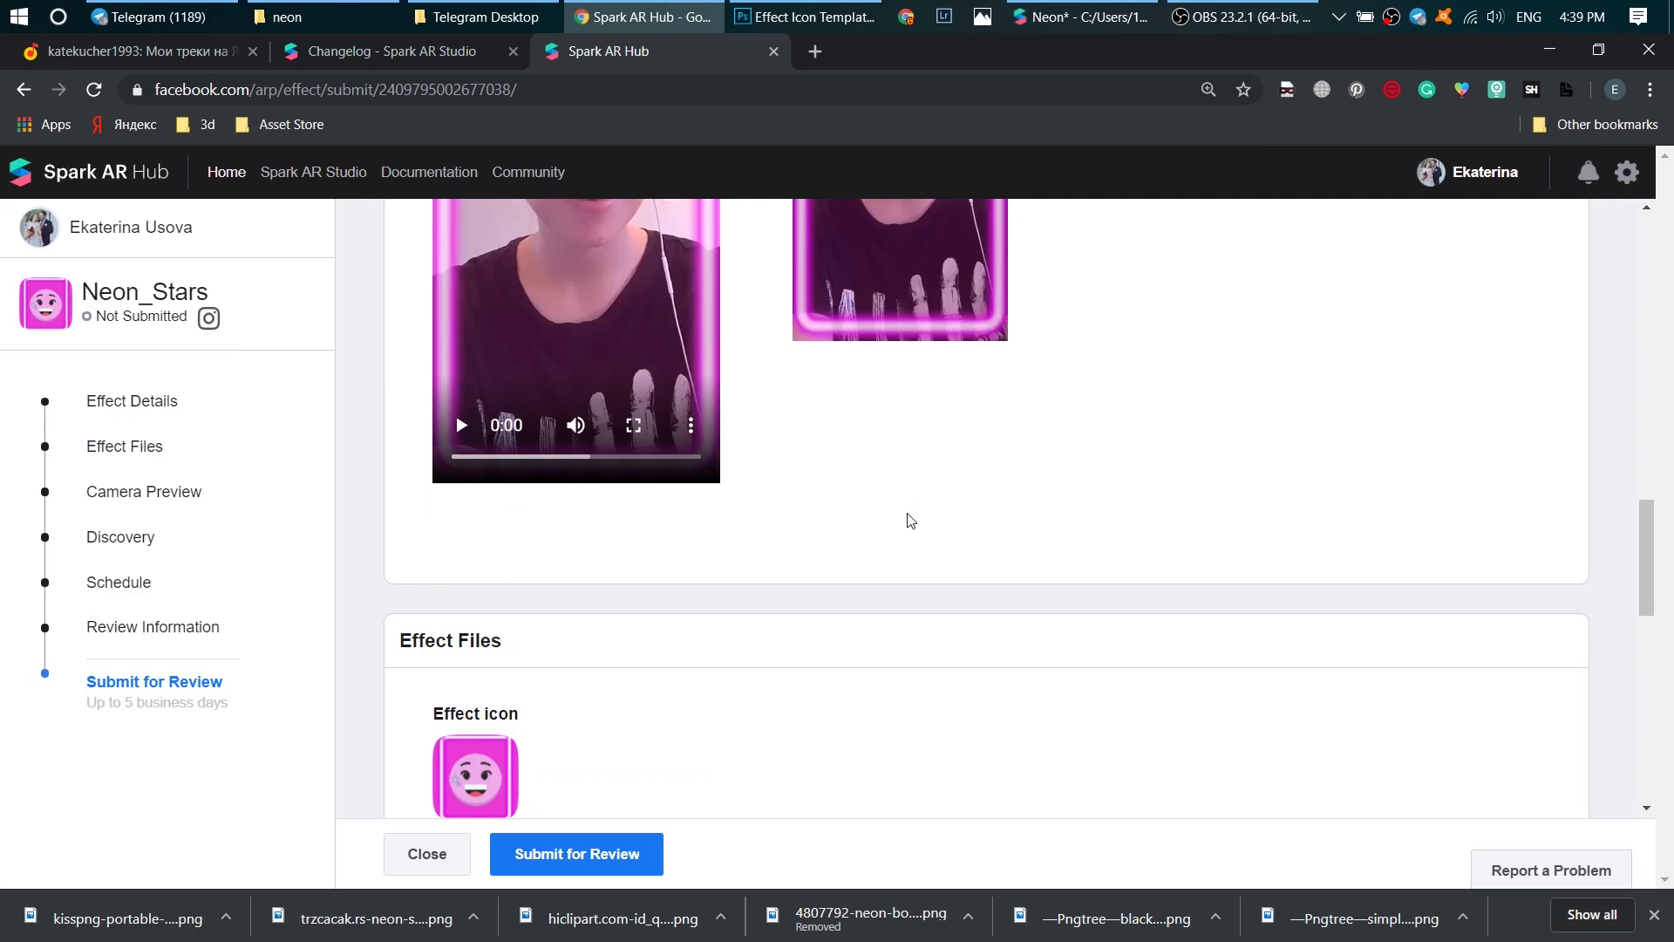
pyautogui.scroll(-4, 907, 519)
pyautogui.scroll(-1, 907, 520)
pyautogui.scroll(-1, 907, 519)
pyautogui.scroll(-1, 907, 520)
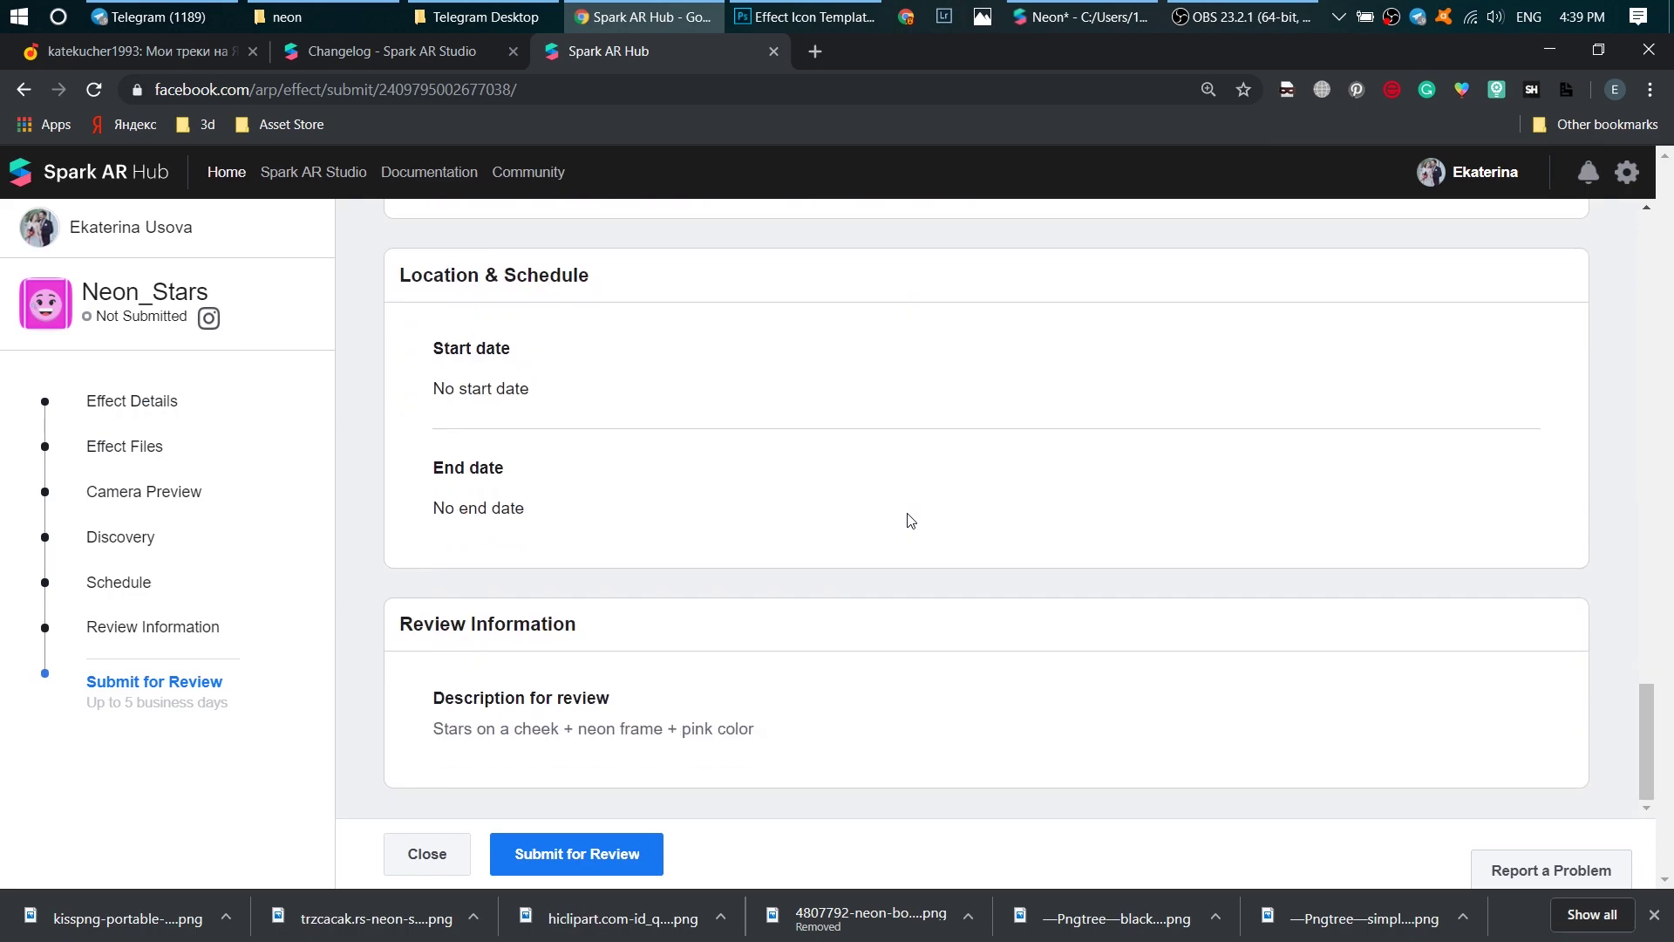